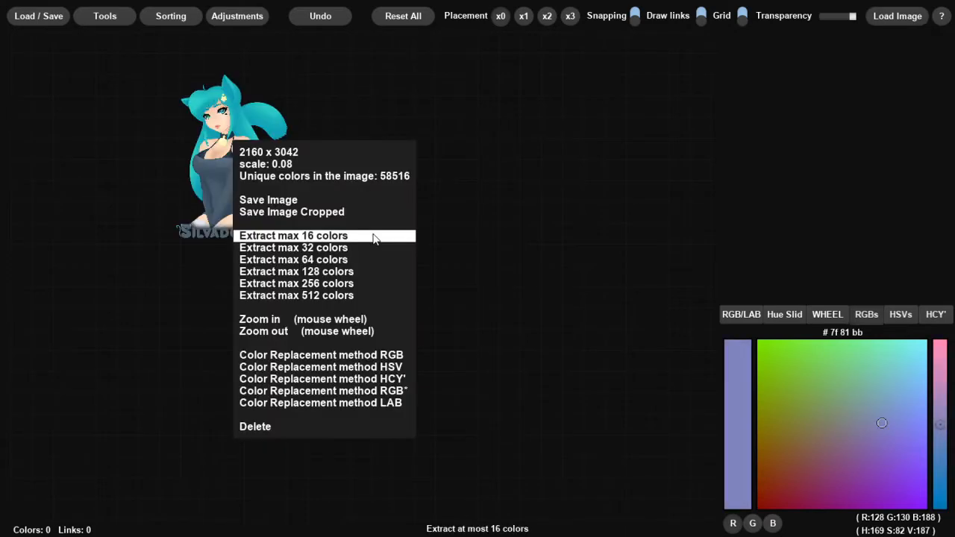
# Extract at most 16 colors from the character image and move the image to the lower left of the canvas.
pyautogui.click(373, 235)
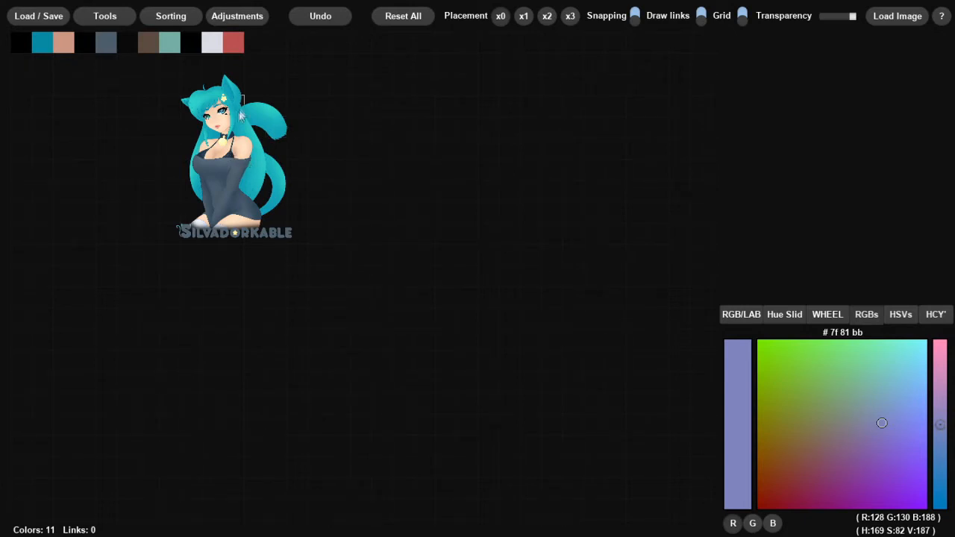
pyautogui.moveTo(232, 145); pyautogui.dragTo(83, 396)
pyautogui.moveTo(118, 349); pyautogui.dragTo(140, 340)
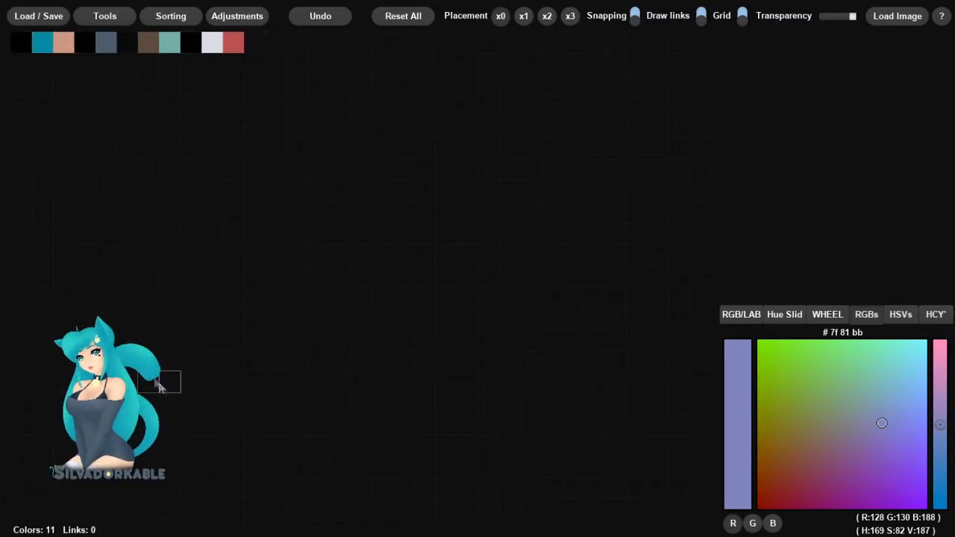
# Add two more color extractions from the image, one with at most 32 colors and one with at most 128.
pyautogui.rightClick(124, 371)
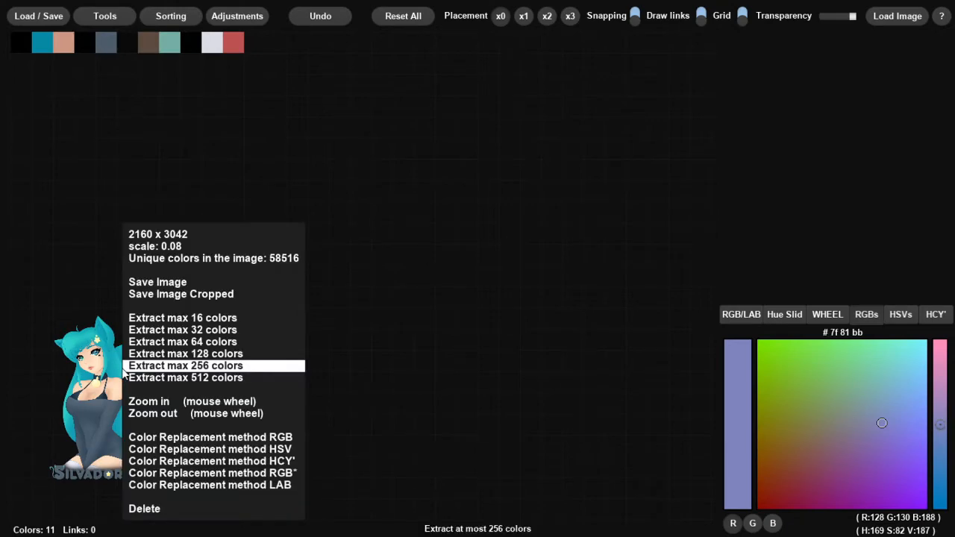
pyautogui.click(220, 330)
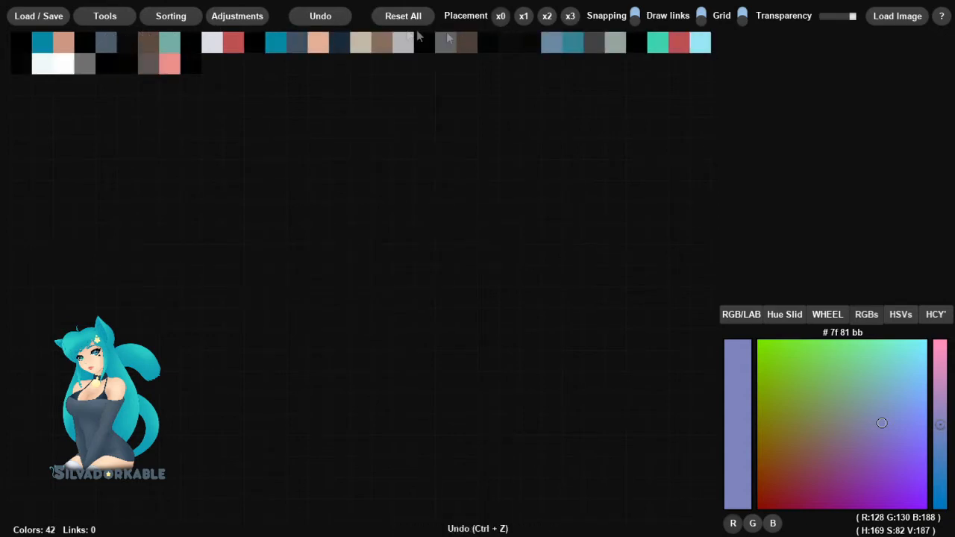
pyautogui.rightClick(161, 366)
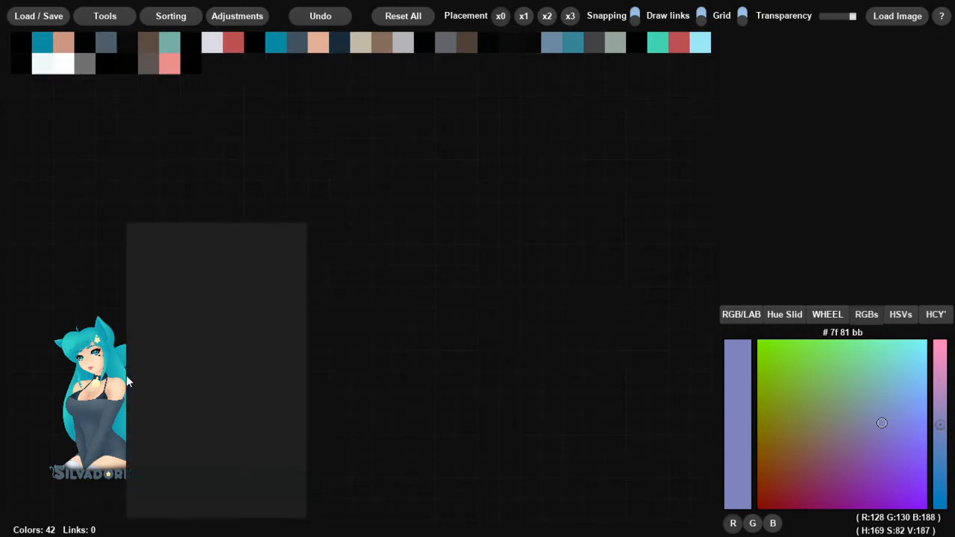
pyautogui.click(171, 353)
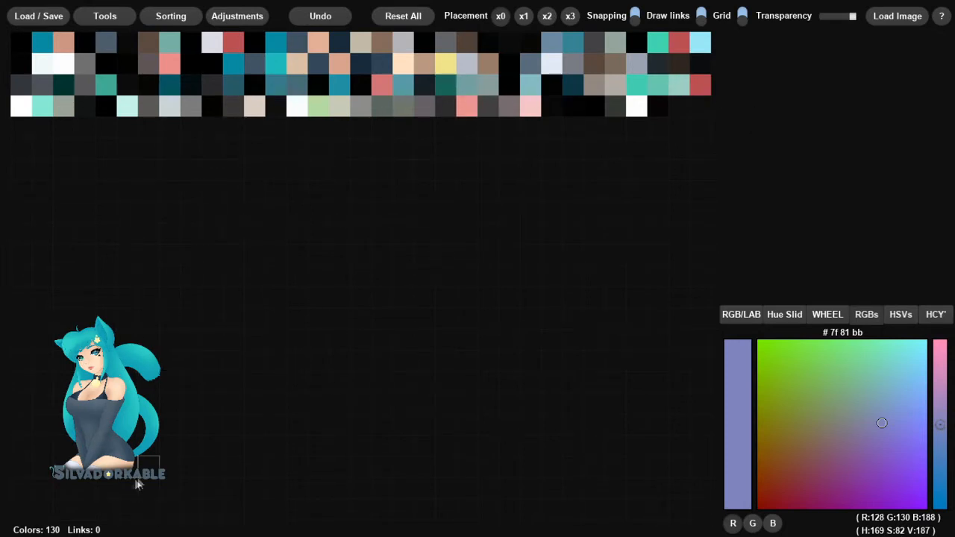
# Reset everything to clear the extracted colors from the canvas.
pyautogui.click(322, 111)
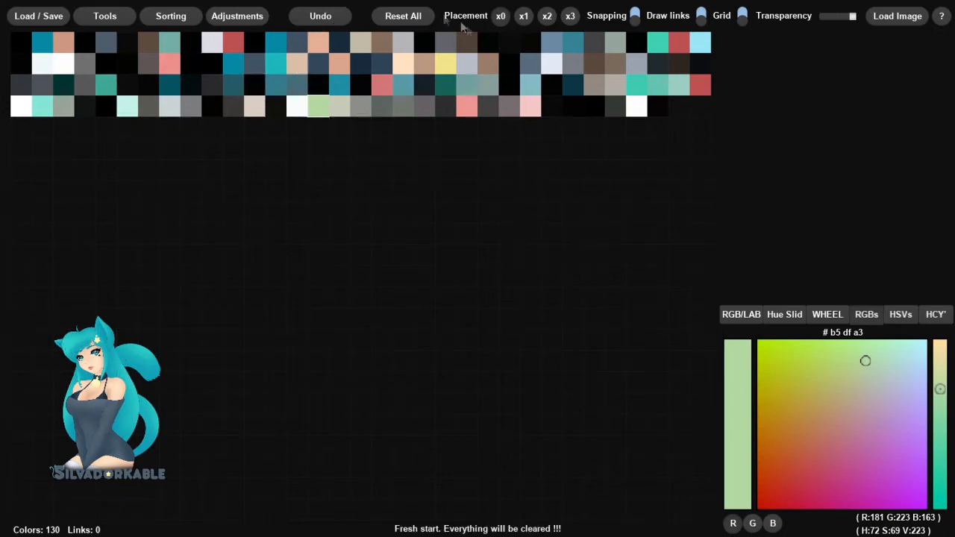
pyautogui.click(408, 21)
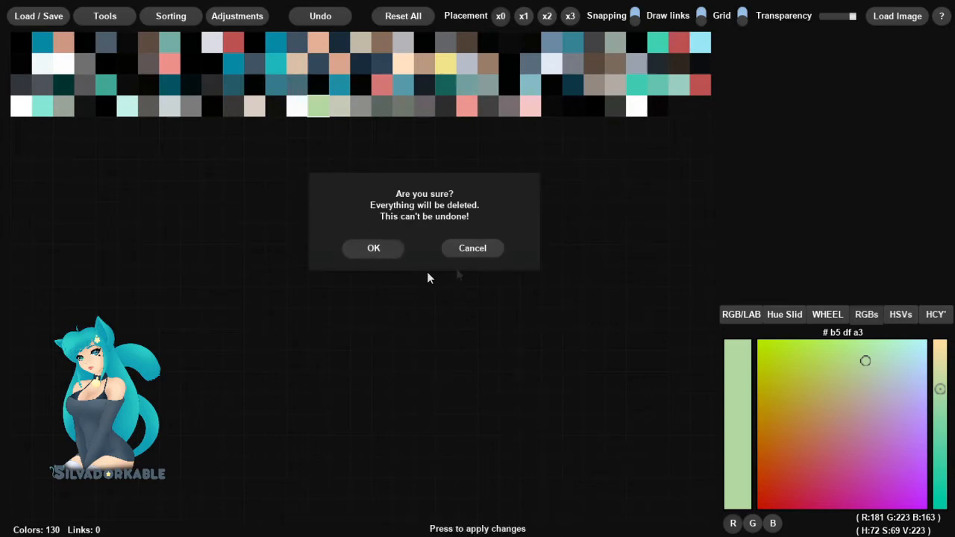
pyautogui.click(373, 248)
pyautogui.click(477, 383)
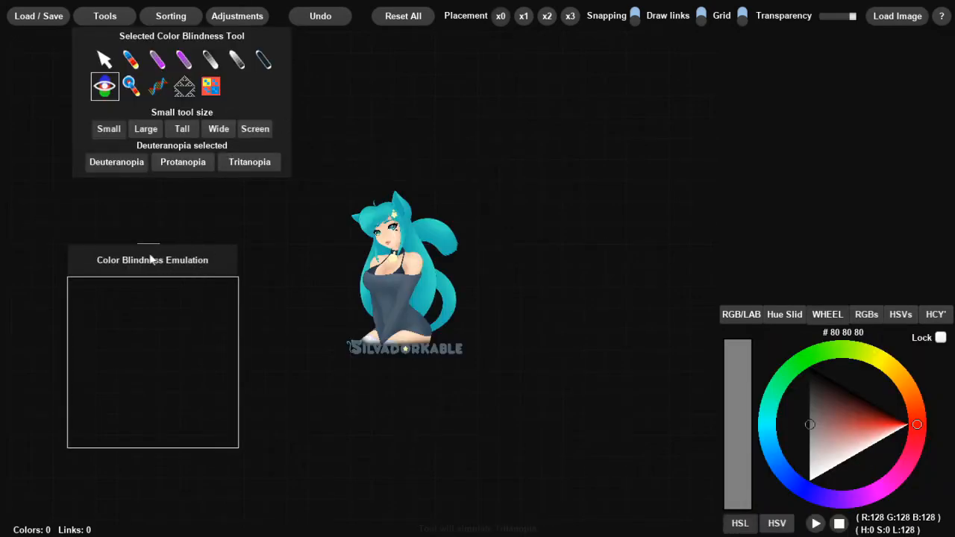
# Preview the image under deuteranopia with the color blindness emulation frame, move the frame aside and set its size to Large.
pyautogui.moveTo(143, 260); pyautogui.dragTo(397, 171)
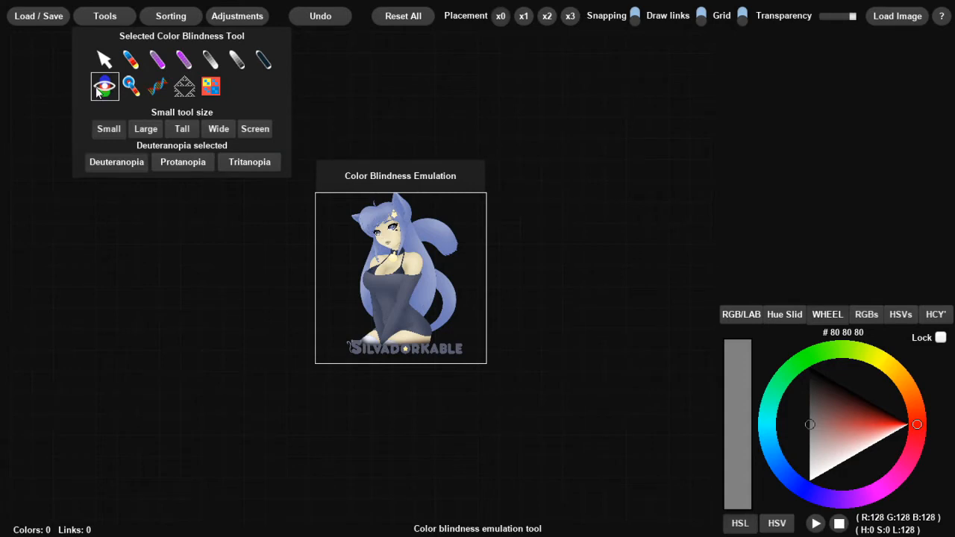
pyautogui.moveTo(394, 176); pyautogui.dragTo(169, 224)
pyautogui.click(143, 129)
pyautogui.moveTo(205, 217); pyautogui.dragTo(166, 188)
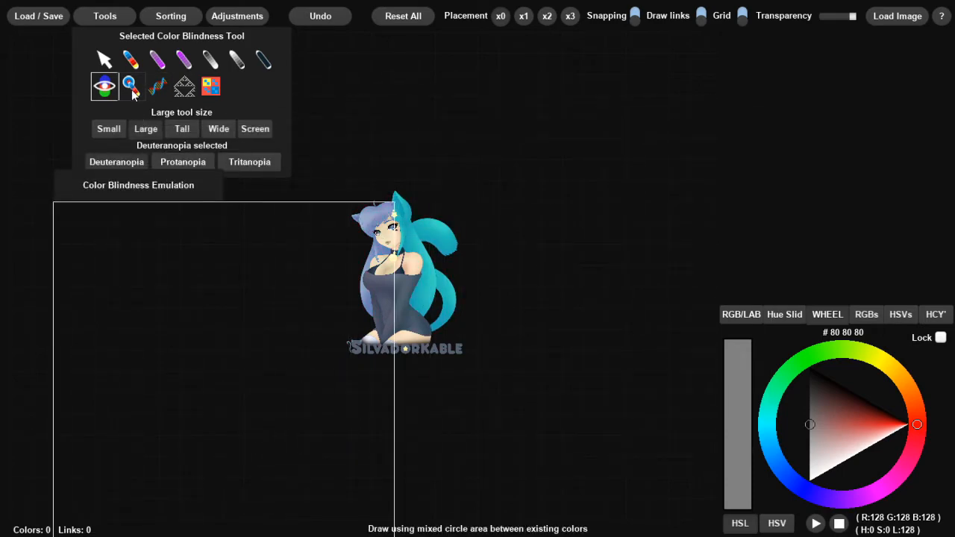
# Open the Color Creator and try its color harmony modes, ending on Mono with the complementary color enabled.
pyautogui.click(211, 86)
pyautogui.moveTo(613, 86); pyautogui.dragTo(570, 86)
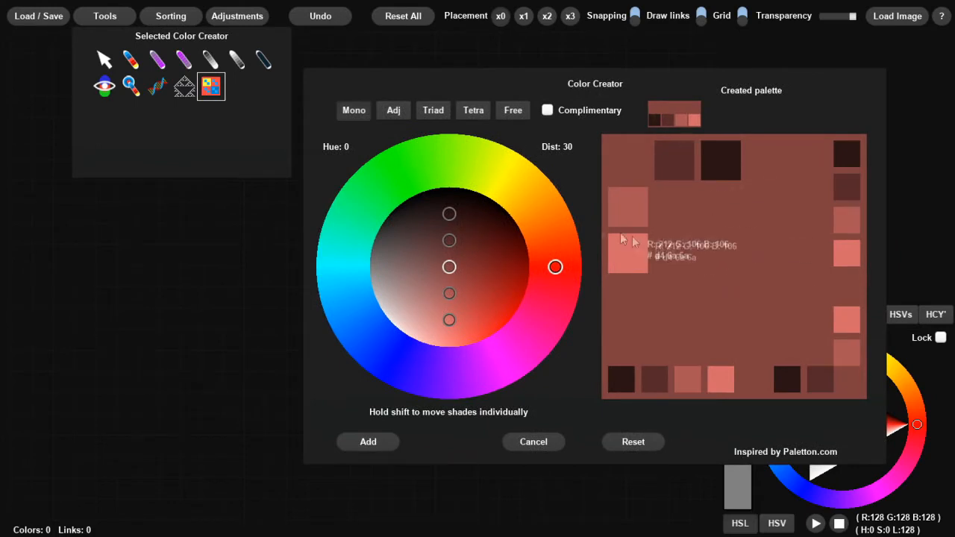
pyautogui.click(393, 111)
pyautogui.click(433, 111)
pyautogui.click(512, 110)
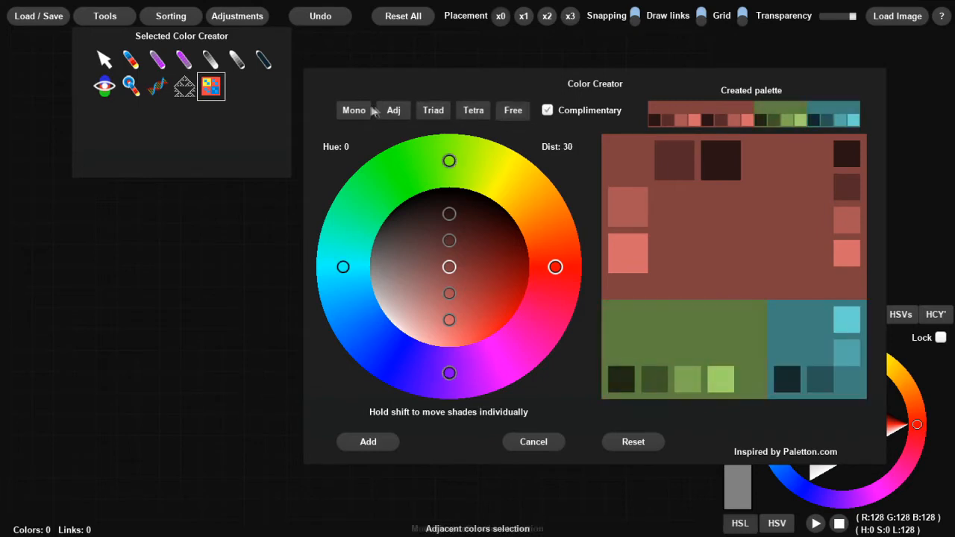
pyautogui.click(354, 110)
pyautogui.click(512, 111)
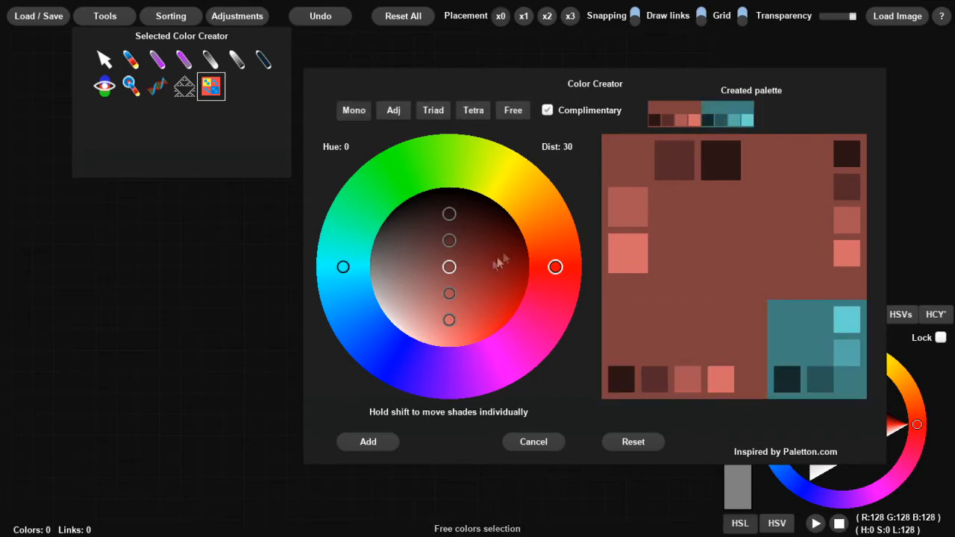
# Set the base hue to 298 and toggle the complementary color off and back on.
pyautogui.moveTo(557, 266)
pyautogui.mouseDown()
pyautogui.moveTo(436, 147)
pyautogui.moveTo(501, 163)
pyautogui.moveTo(539, 321)
pyautogui.moveTo(416, 344)
pyautogui.moveTo(358, 275)
pyautogui.moveTo(448, 153)
pyautogui.moveTo(510, 329)
pyautogui.moveTo(376, 340)
pyautogui.moveTo(504, 153)
pyautogui.moveTo(432, 163)
pyautogui.moveTo(375, 314)
pyautogui.moveTo(530, 285)
pyautogui.moveTo(616, 87)
pyautogui.mouseUp()
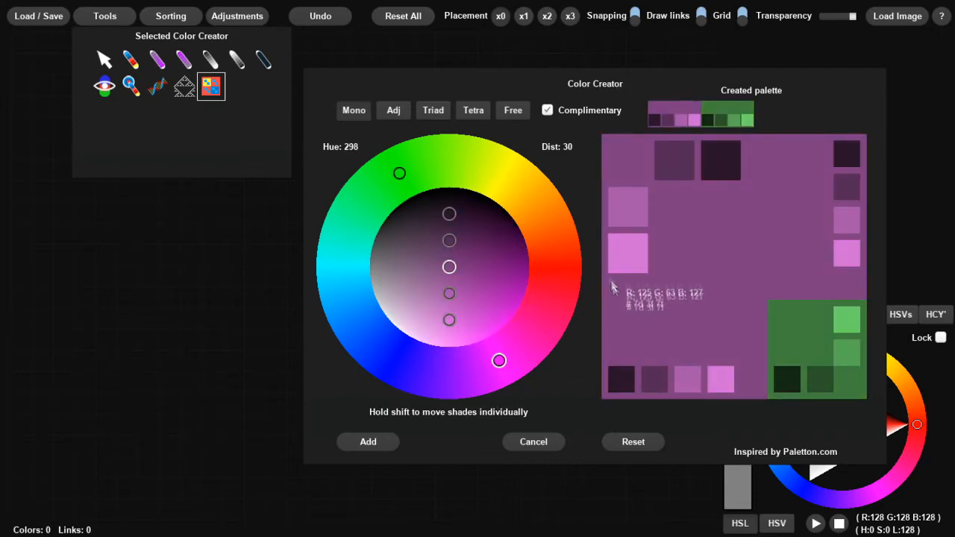
pyautogui.click(550, 112)
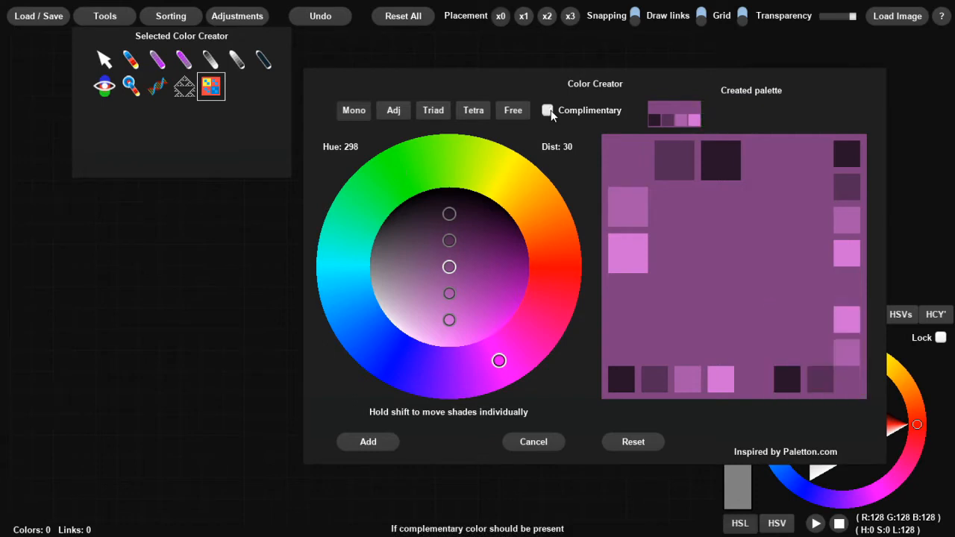
pyautogui.click(548, 110)
# Rotate the base color and its complement around the hue wheel to a base hue of 28.
pyautogui.moveTo(405, 176)
pyautogui.mouseDown()
pyautogui.moveTo(551, 197)
pyautogui.moveTo(526, 162)
pyautogui.moveTo(522, 172)
pyautogui.mouseUp()
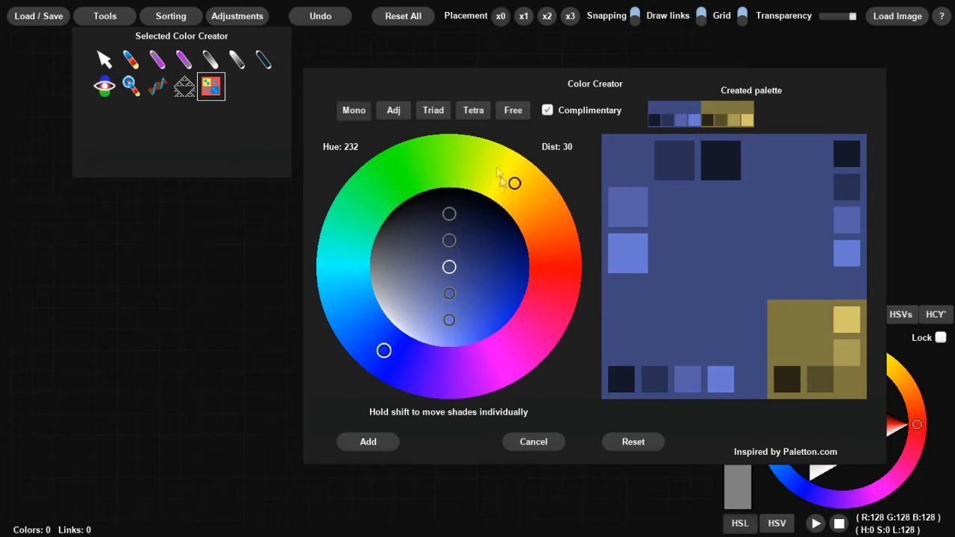
pyautogui.moveTo(514, 183)
pyautogui.mouseDown()
pyautogui.moveTo(449, 160)
pyautogui.moveTo(524, 192)
pyautogui.moveTo(535, 172)
pyautogui.moveTo(421, 146)
pyautogui.moveTo(369, 198)
pyautogui.moveTo(344, 256)
pyautogui.moveTo(343, 292)
pyautogui.mouseUp()
pyautogui.moveTo(496, 368); pyautogui.dragTo(367, 293)
pyautogui.click(410, 170)
pyautogui.moveTo(352, 264); pyautogui.dragTo(351, 311)
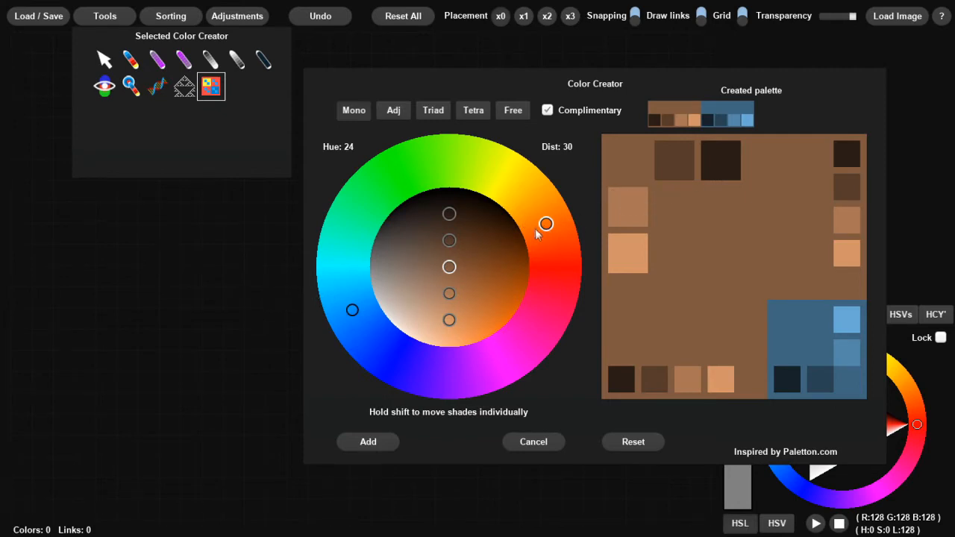
pyautogui.moveTo(551, 224); pyautogui.dragTo(540, 203)
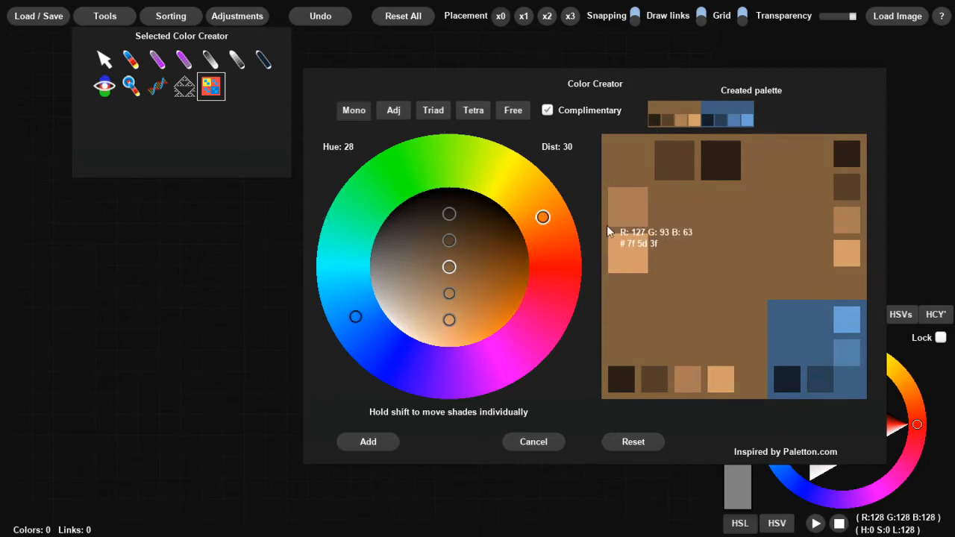
# Try the Free and Tetra harmony modes, return to Mono and turn off the complementary color.
pyautogui.click(522, 118)
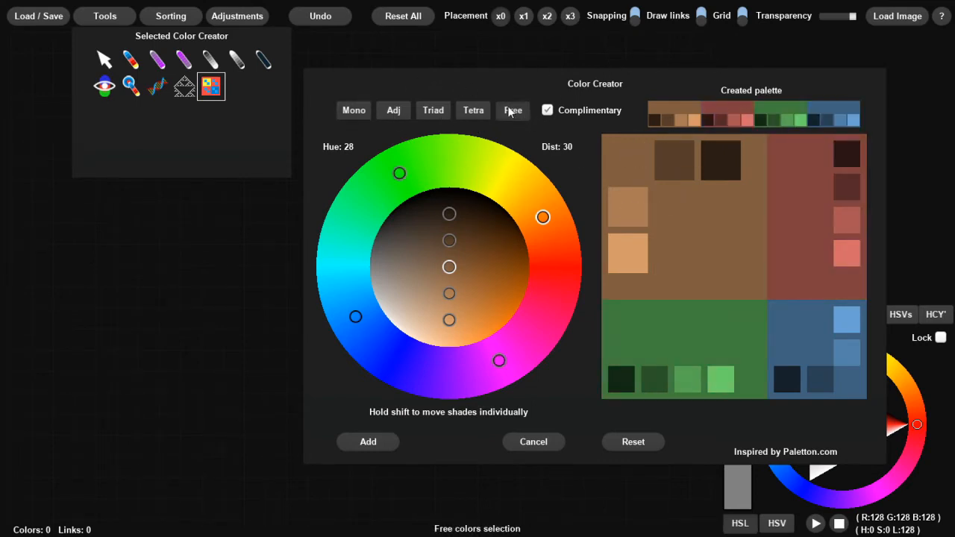
pyautogui.click(468, 110)
pyautogui.click(357, 111)
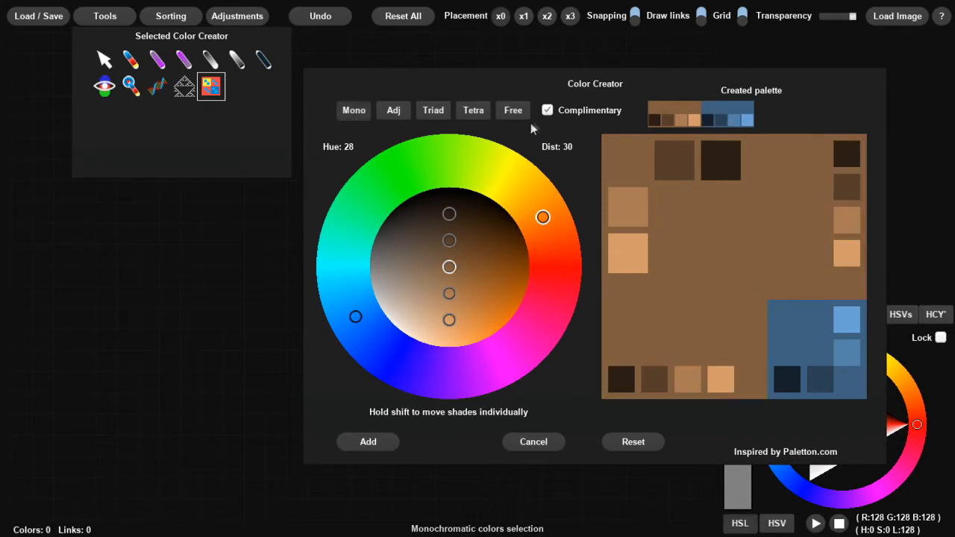
pyautogui.click(548, 111)
pyautogui.click(552, 112)
pyautogui.click(551, 112)
# Set the base hue to 284 and spread the shade markers farther apart in the inner circle.
pyautogui.moveTo(376, 315); pyautogui.dragTo(473, 368)
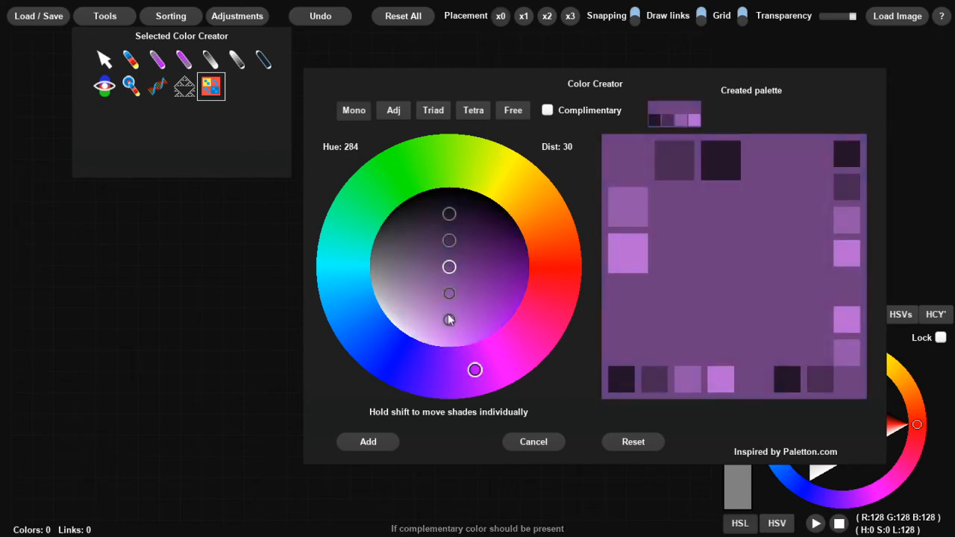
pyautogui.click(450, 296)
pyautogui.click(452, 322)
pyautogui.moveTo(450, 296); pyautogui.dragTo(451, 328)
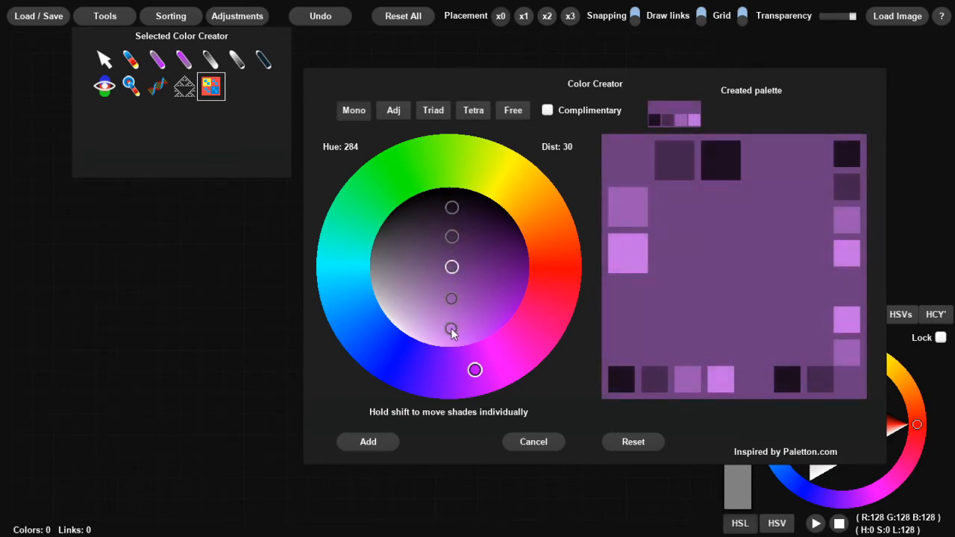
# Switch to adjacent colors, set the base hue to 234 with a distance of 74, and nudge the shade group.
pyautogui.click(395, 111)
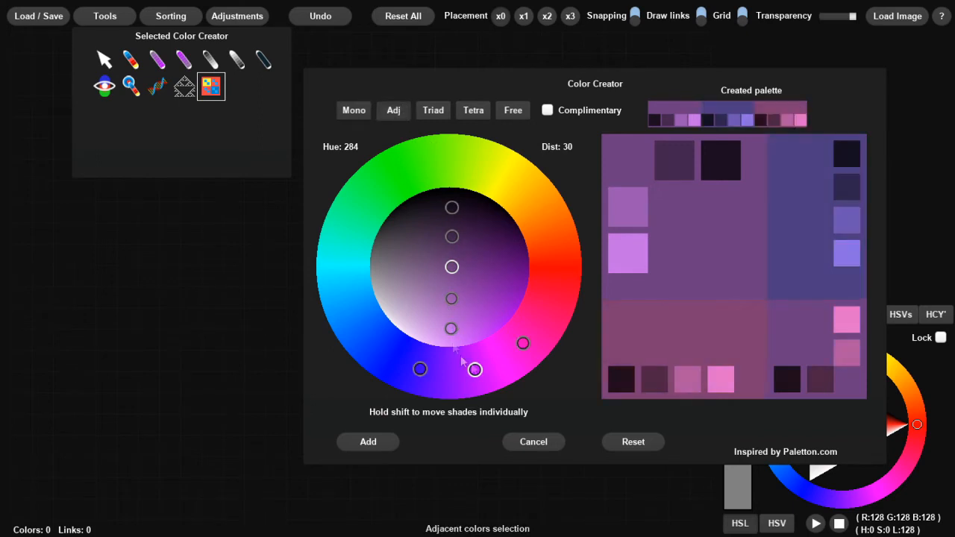
pyautogui.moveTo(420, 369)
pyautogui.mouseDown()
pyautogui.moveTo(373, 336)
pyautogui.moveTo(346, 241)
pyautogui.moveTo(363, 324)
pyautogui.moveTo(438, 379)
pyautogui.moveTo(406, 370)
pyautogui.moveTo(412, 376)
pyautogui.mouseUp()
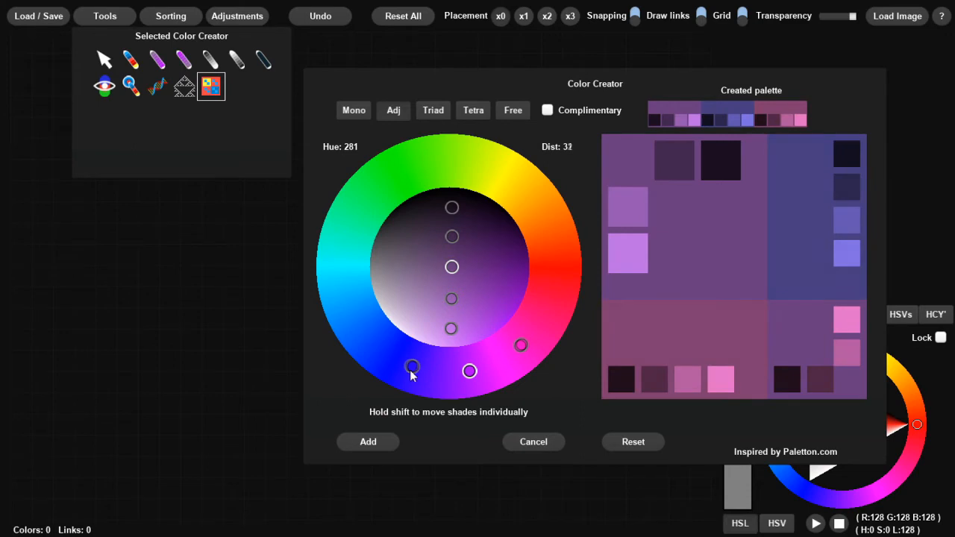
pyautogui.moveTo(472, 374); pyautogui.dragTo(388, 357)
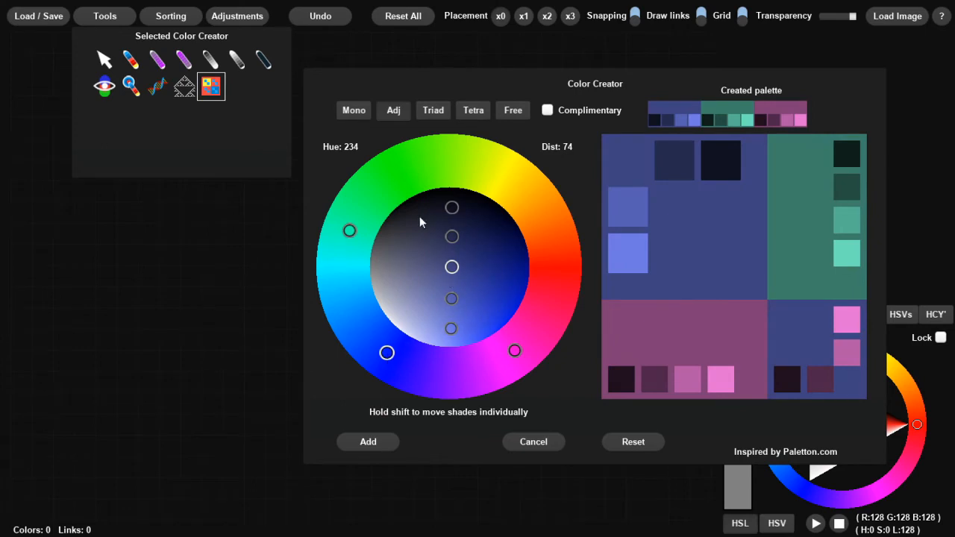
pyautogui.moveTo(448, 269); pyautogui.dragTo(449, 272)
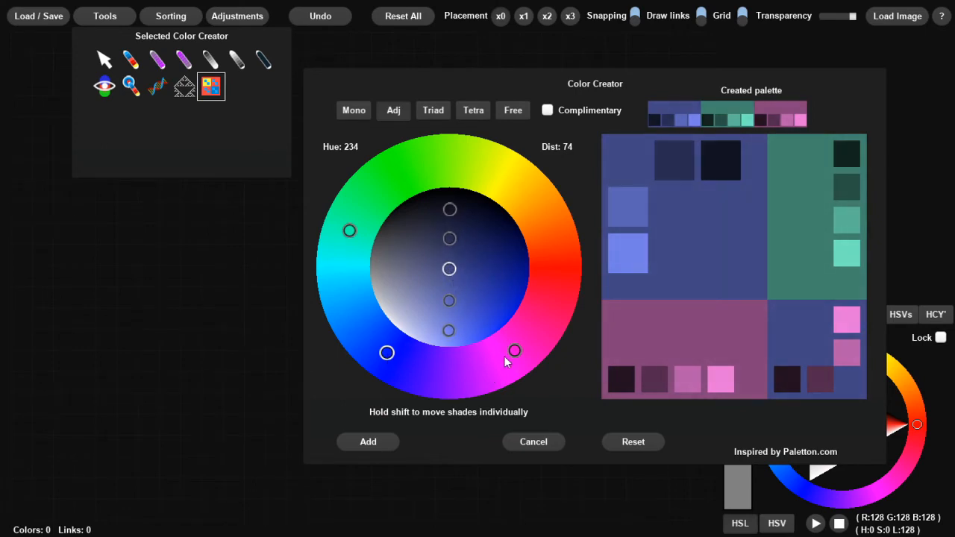
# Adjust the spacing of the adjacent colors on the hue wheel to a distance of 123.
pyautogui.moveTo(517, 359); pyautogui.dragTo(522, 369)
pyautogui.moveTo(349, 232); pyautogui.dragTo(344, 298)
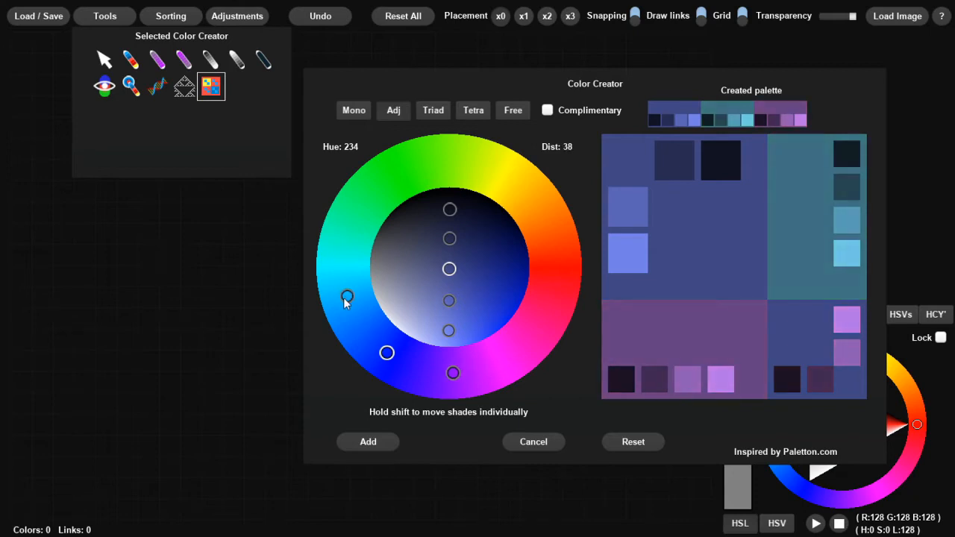
pyautogui.moveTo(348, 297); pyautogui.dragTo(408, 163)
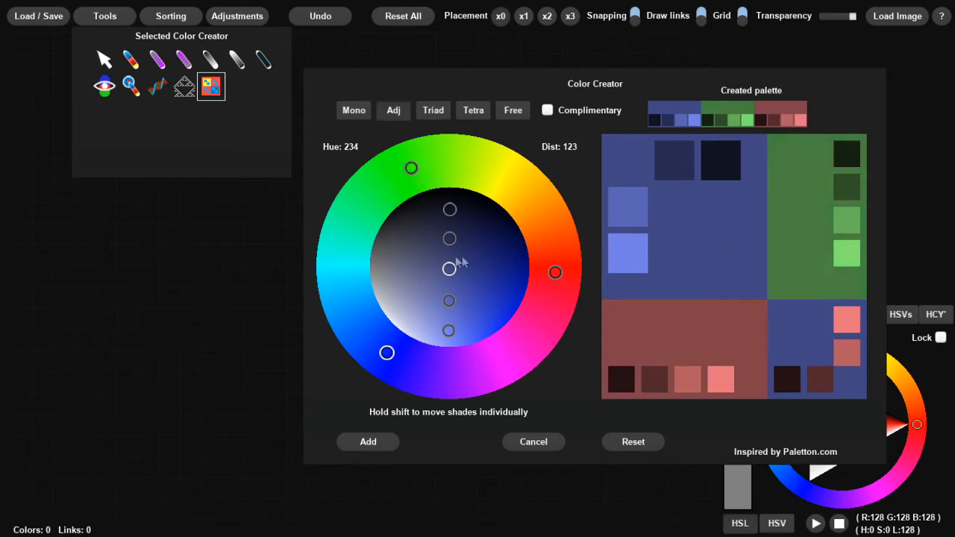
# Set the base hue to 228 and shift the whole shade group toward the darker part of the inner circle.
pyautogui.moveTo(450, 270)
pyautogui.mouseDown()
pyautogui.moveTo(463, 245)
pyautogui.moveTo(428, 258)
pyautogui.moveTo(428, 283)
pyautogui.moveTo(462, 275)
pyautogui.moveTo(456, 243)
pyautogui.moveTo(451, 272)
pyautogui.mouseUp()
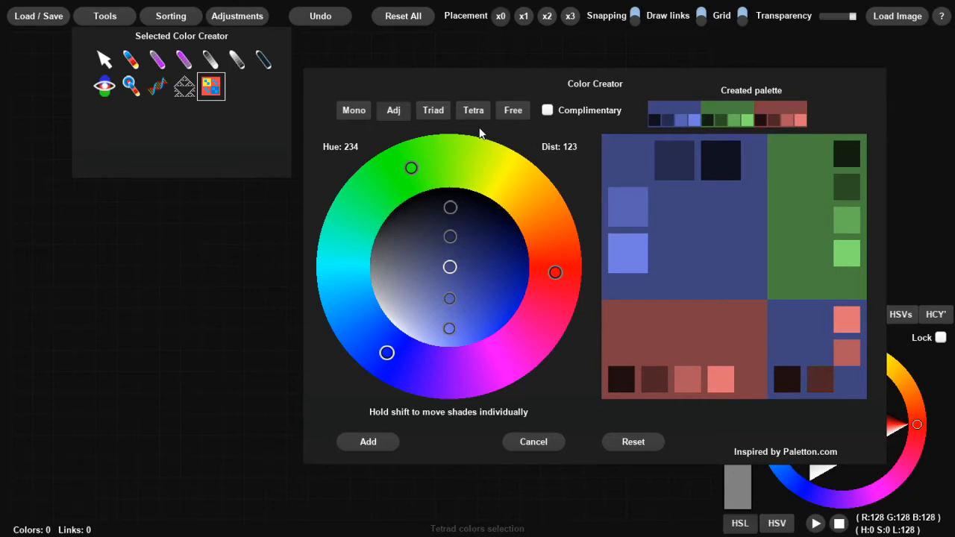
pyautogui.moveTo(400, 358); pyautogui.dragTo(378, 346)
pyautogui.moveTo(449, 267)
pyautogui.mouseDown()
pyautogui.moveTo(436, 254)
pyautogui.moveTo(448, 262)
pyautogui.mouseUp()
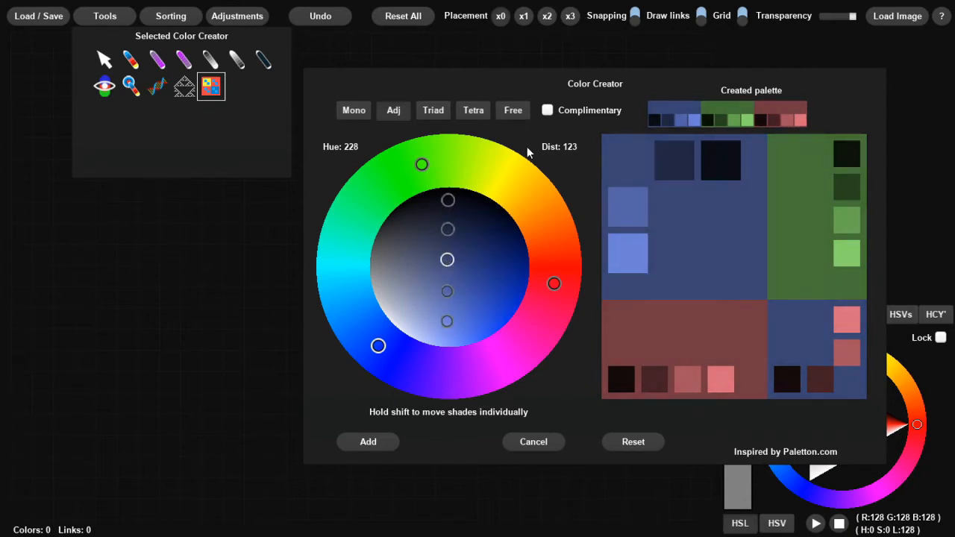
# Switch to triad colors, set the base hue to 127 and adjust the distance of the other two colors to 146.
pyautogui.click(428, 112)
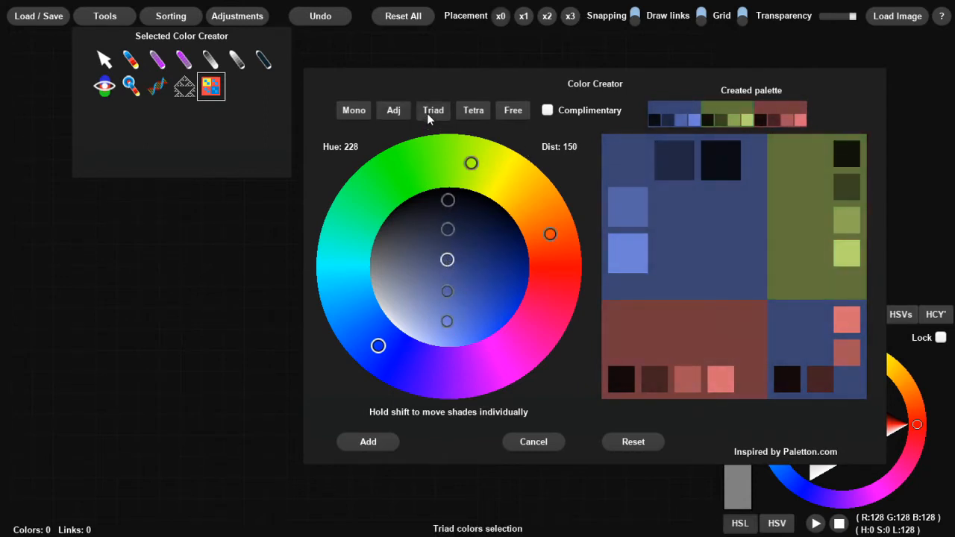
pyautogui.moveTo(470, 164)
pyautogui.mouseDown()
pyautogui.moveTo(426, 162)
pyautogui.moveTo(468, 158)
pyautogui.mouseUp()
pyautogui.moveTo(377, 348); pyautogui.dragTo(385, 182)
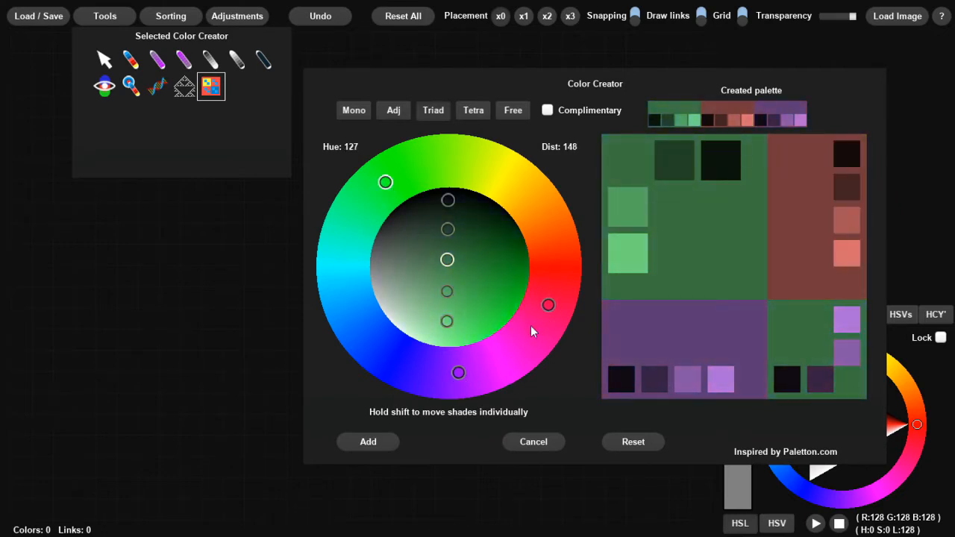
pyautogui.click(511, 352)
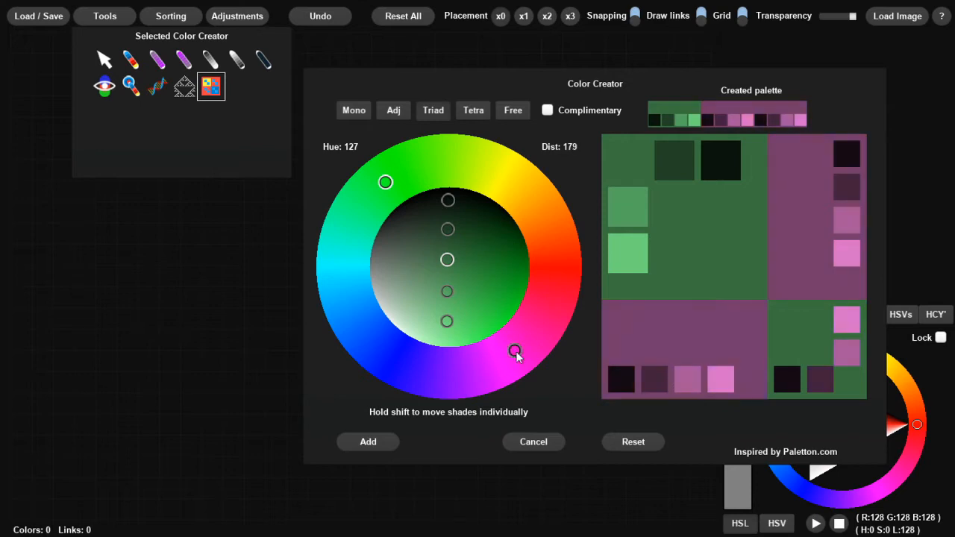
pyautogui.moveTo(514, 354); pyautogui.dragTo(456, 390)
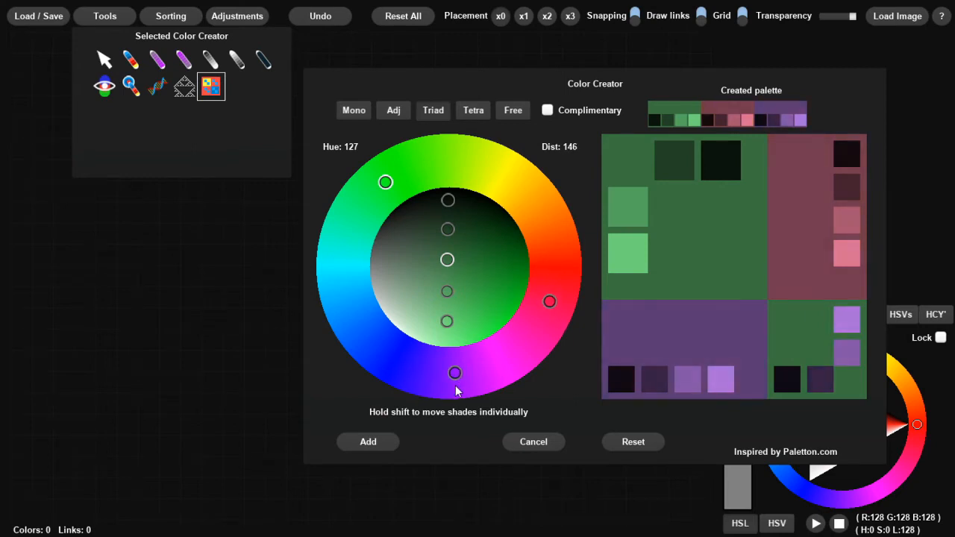
# Set the triad's base hue to 206 with a distance of 149, and spread the shades farther apart in the inner circle.
pyautogui.moveTo(384, 184); pyautogui.dragTo(353, 312)
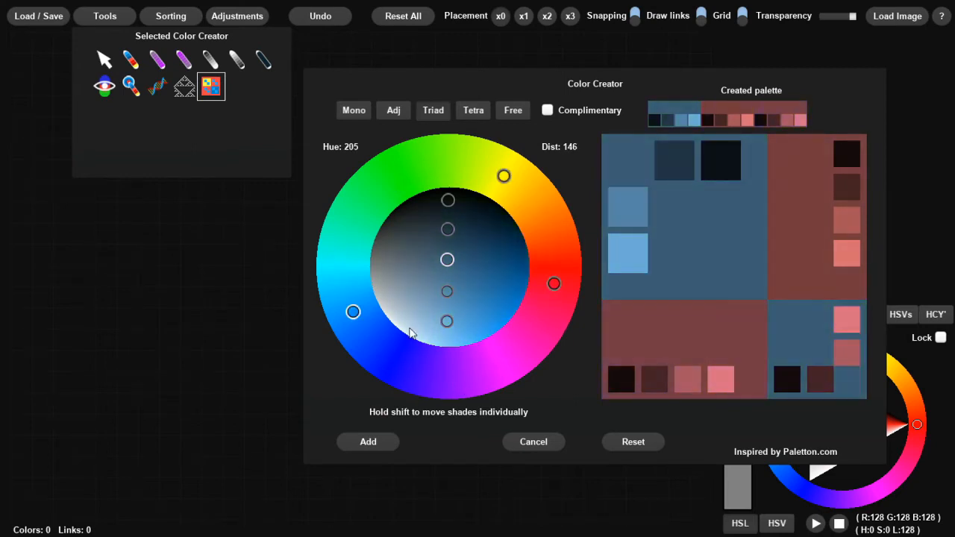
pyautogui.moveTo(529, 341); pyautogui.dragTo(556, 279)
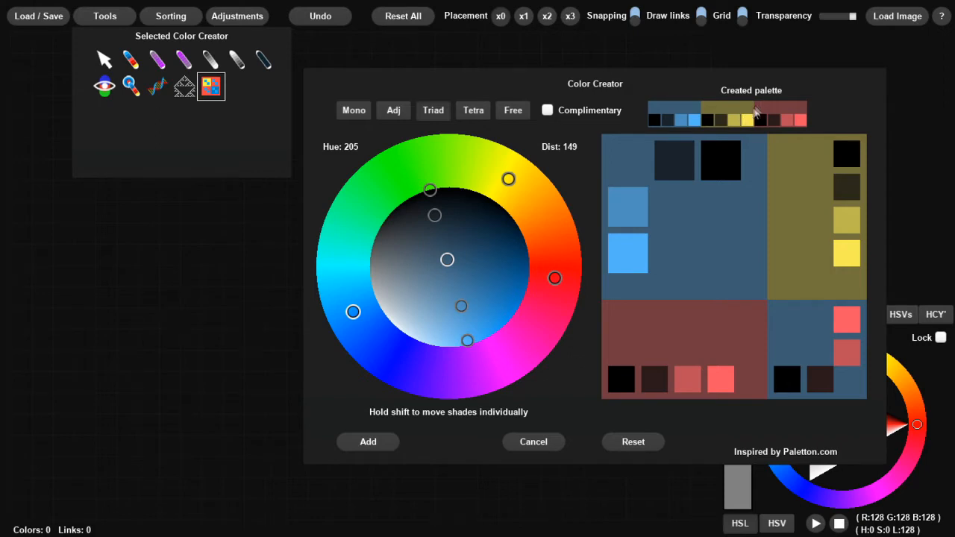
pyautogui.moveTo(347, 329)
pyautogui.mouseDown()
pyautogui.moveTo(382, 366)
pyautogui.moveTo(339, 326)
pyautogui.mouseUp()
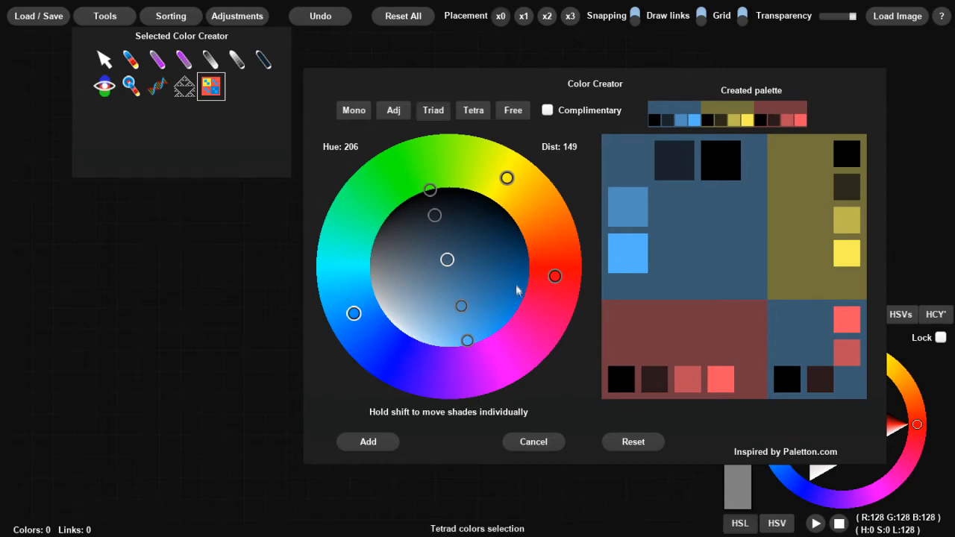
# Switch to tetrad colors and set the base hue to 84 with a distance of 88.
pyautogui.click(468, 111)
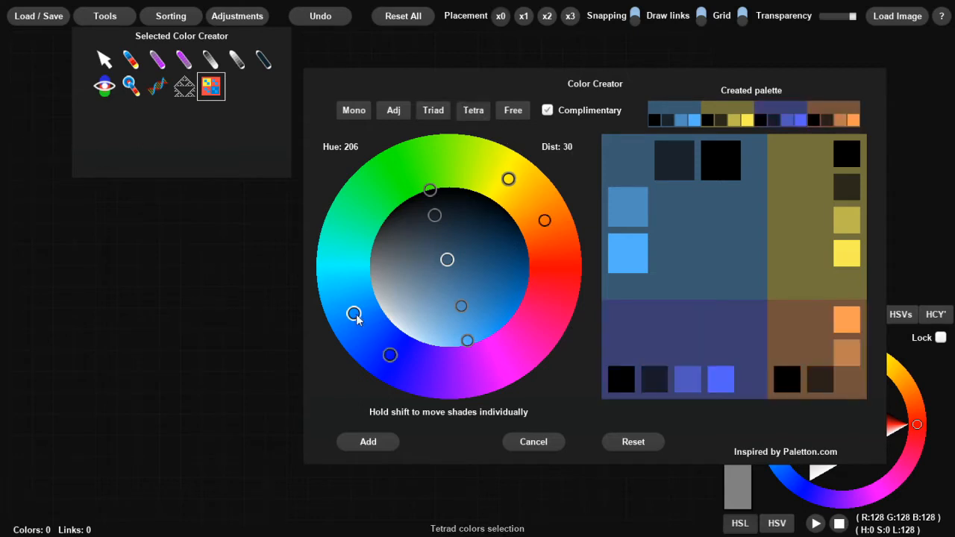
pyautogui.moveTo(354, 313); pyautogui.dragTo(464, 159)
pyautogui.moveTo(345, 291); pyautogui.dragTo(332, 255)
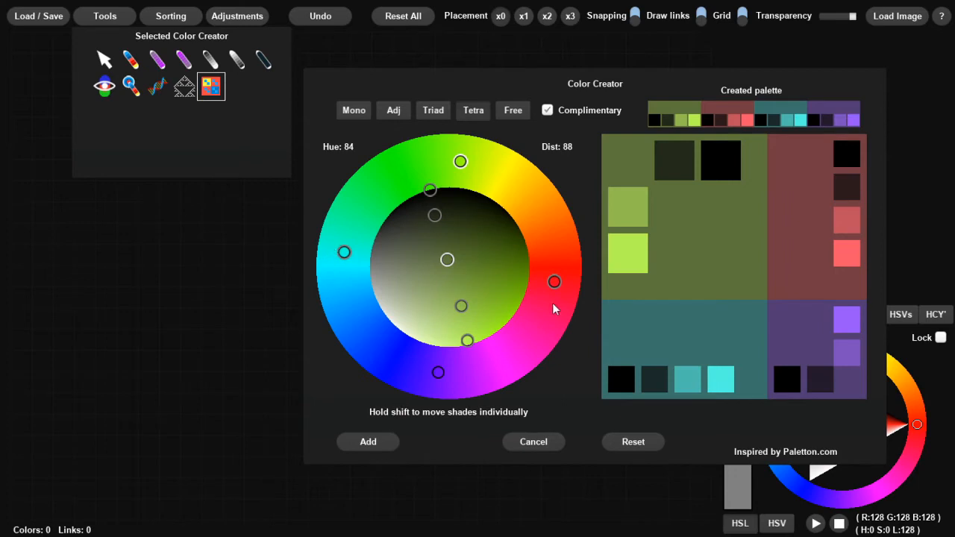
# Set the tetrad's base hue to 140 with a distance of 66, and try toggling the complementary option.
pyautogui.moveTo(460, 161); pyautogui.dragTo(376, 210)
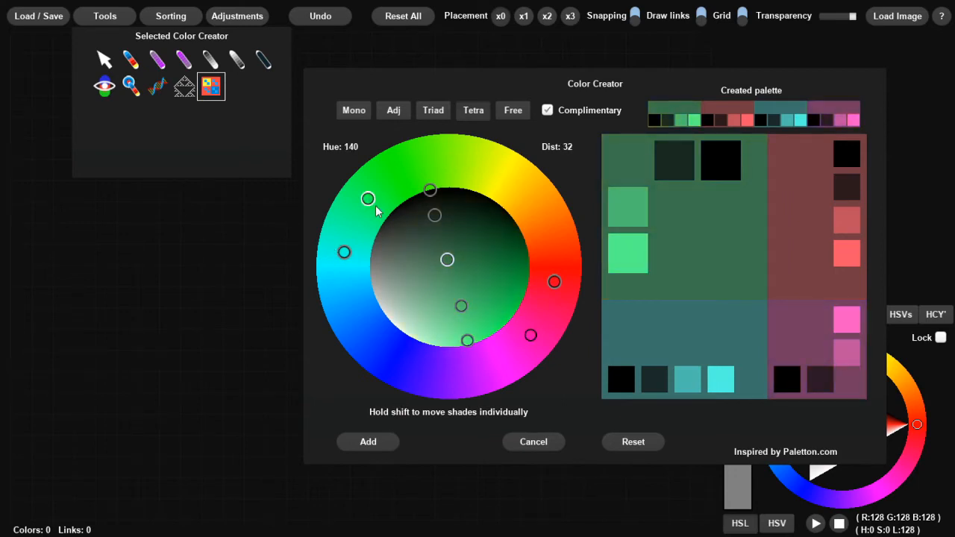
pyautogui.moveTo(344, 256); pyautogui.dragTo(339, 326)
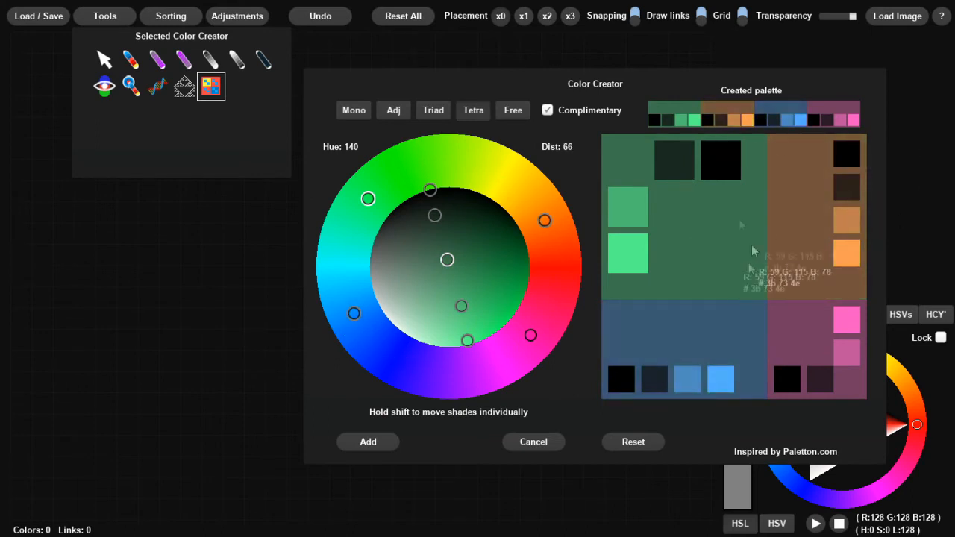
pyautogui.click(548, 110)
pyautogui.click(548, 110)
pyautogui.click(548, 110)
pyautogui.click(548, 110)
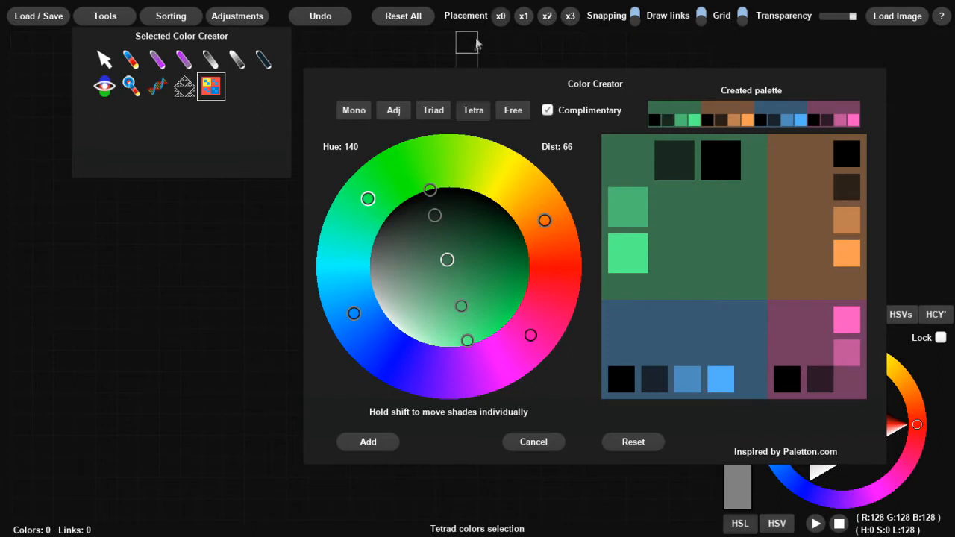
# Set the tetrad's base hue to 158 with a distance of 46 and add the created palette to the grid.
pyautogui.moveTo(368, 199); pyautogui.dragTo(373, 194)
pyautogui.moveTo(354, 314)
pyautogui.mouseDown()
pyautogui.moveTo(343, 267)
pyautogui.moveTo(352, 309)
pyautogui.mouseUp()
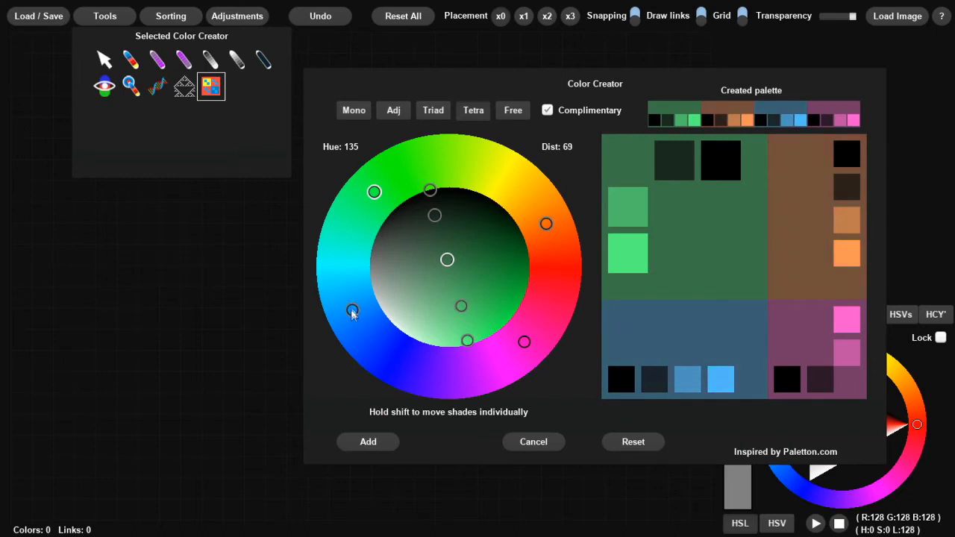
pyautogui.moveTo(374, 191); pyautogui.dragTo(510, 182)
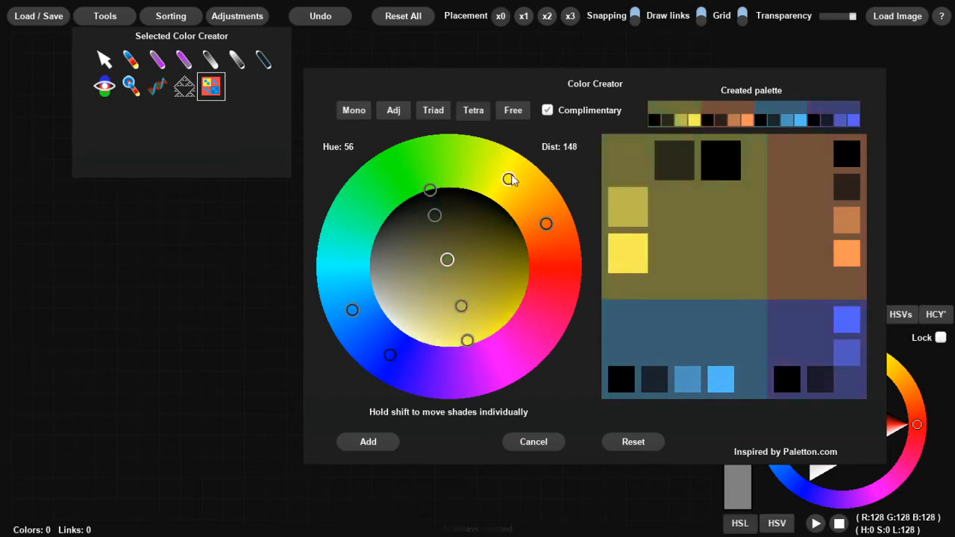
pyautogui.moveTo(420, 179); pyautogui.dragTo(359, 235)
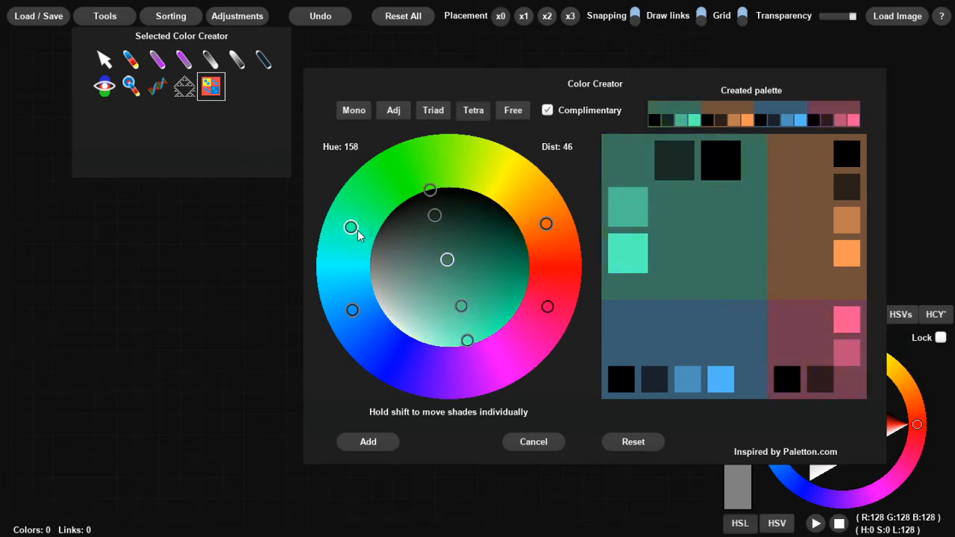
pyautogui.click(384, 444)
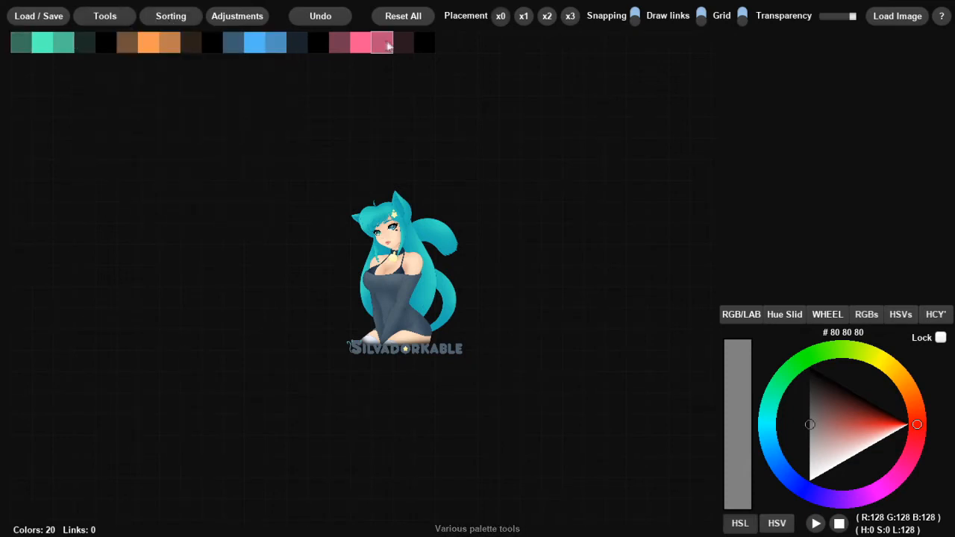
# Undo the last palette change and move the reference image into the empty area above the color wheel.
pyautogui.click(27, 45)
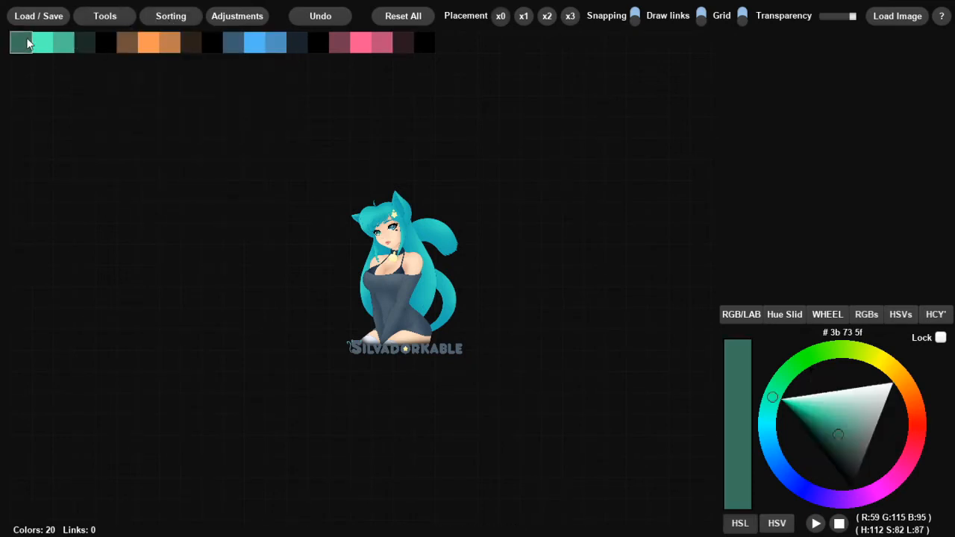
pyautogui.click(323, 18)
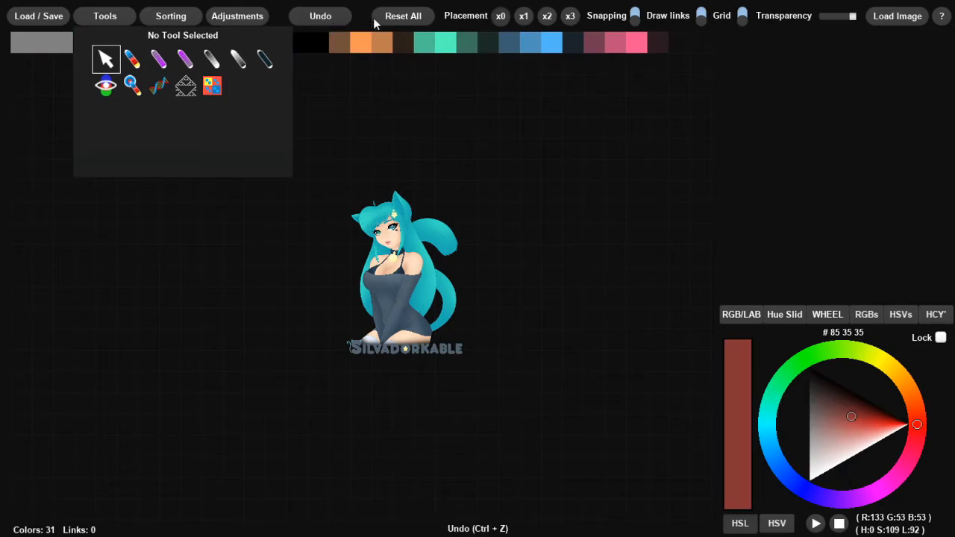
pyautogui.moveTo(401, 286); pyautogui.dragTo(844, 172)
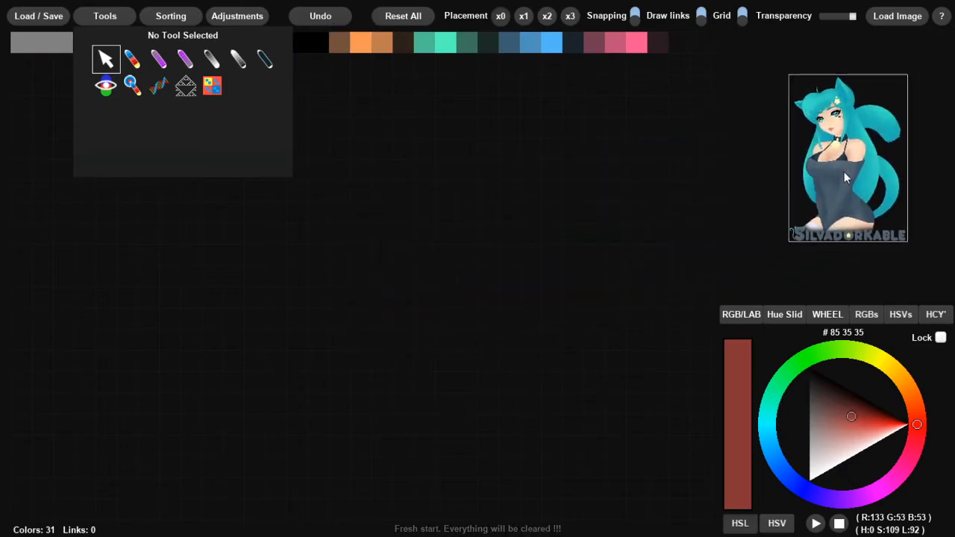
pyautogui.moveTo(850, 129)
pyautogui.mouseDown()
pyautogui.moveTo(860, 119)
pyautogui.moveTo(831, 138)
pyautogui.moveTo(258, 237)
pyautogui.moveTo(527, 250)
pyautogui.moveTo(811, 165)
pyautogui.moveTo(854, 124)
pyautogui.moveTo(846, 136)
pyautogui.mouseUp()
# Try the Magic Pen in RGB mode with a stroke running down from the dark blue swatch, and undo the stroke.
pyautogui.click(132, 60)
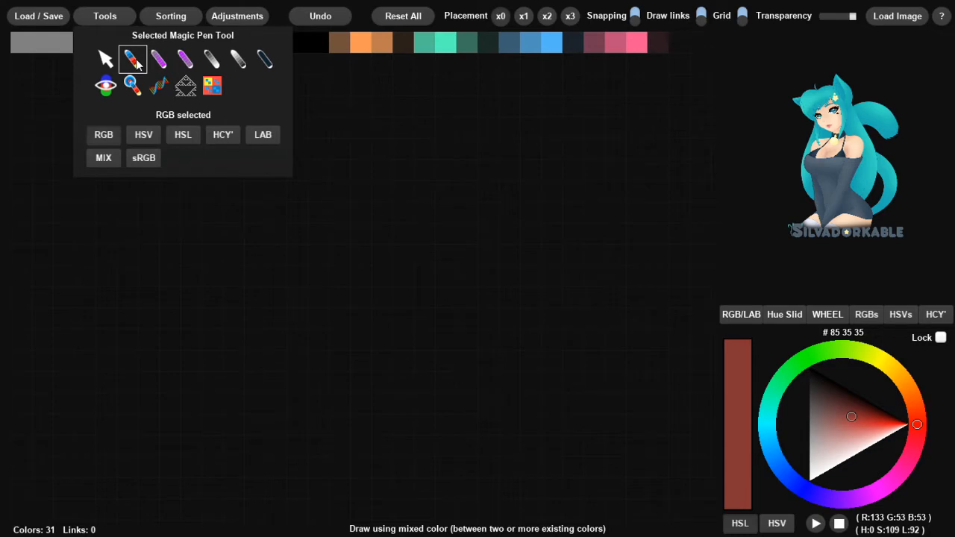
pyautogui.moveTo(557, 43)
pyautogui.mouseDown()
pyautogui.moveTo(576, 90)
pyautogui.moveTo(560, 97)
pyautogui.moveTo(556, 151)
pyautogui.moveTo(581, 160)
pyautogui.moveTo(586, 263)
pyautogui.mouseUp()
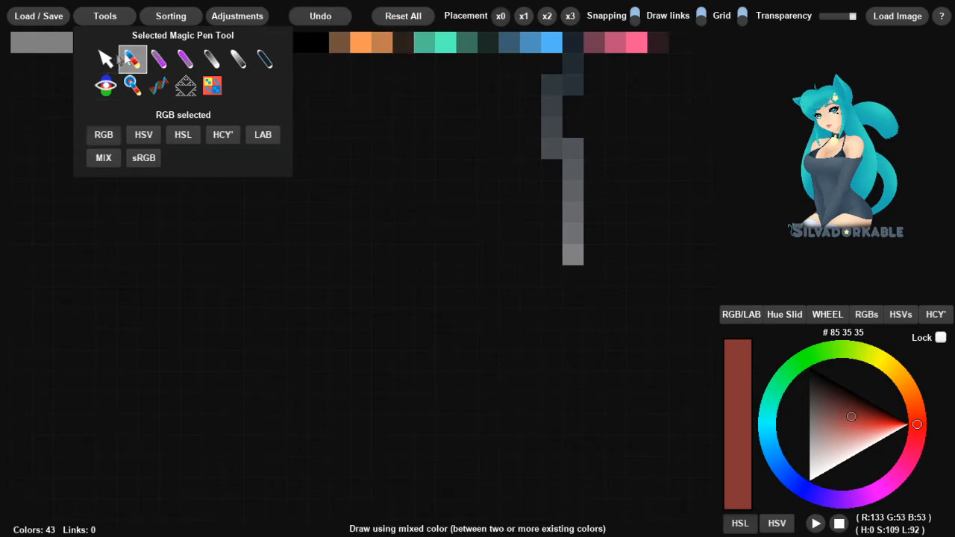
pyautogui.click(321, 17)
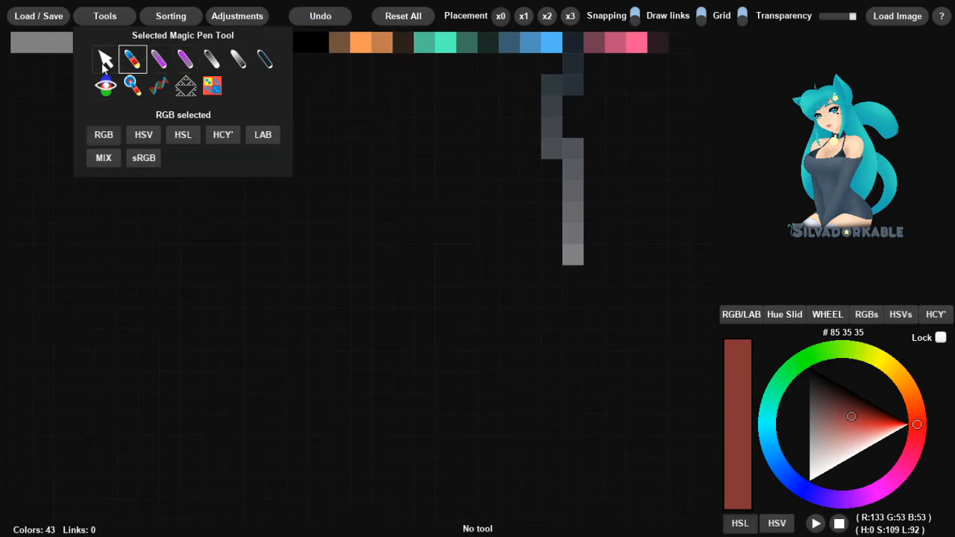
pyautogui.click(321, 16)
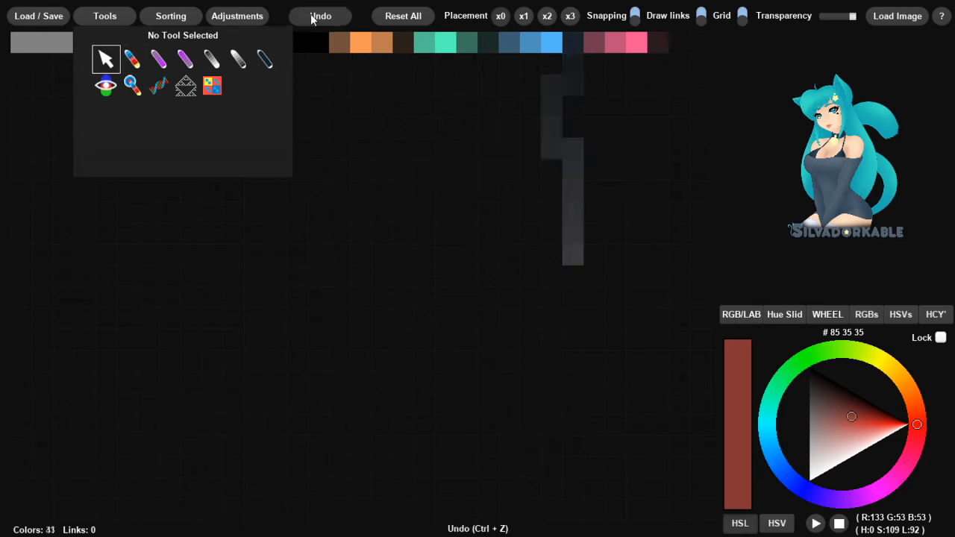
# Sort all palette colors by saturation.
pyautogui.click(153, 60)
pyautogui.click(131, 60)
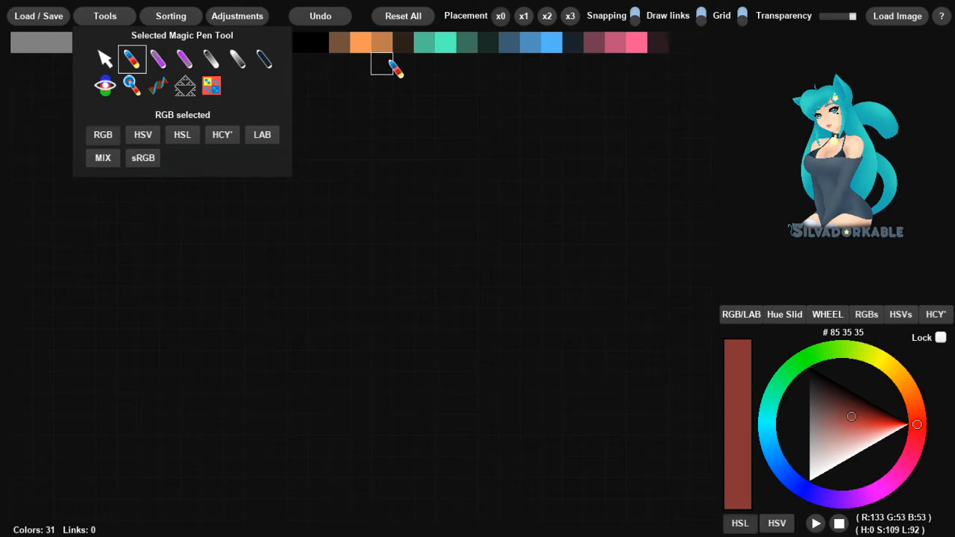
pyautogui.click(168, 18)
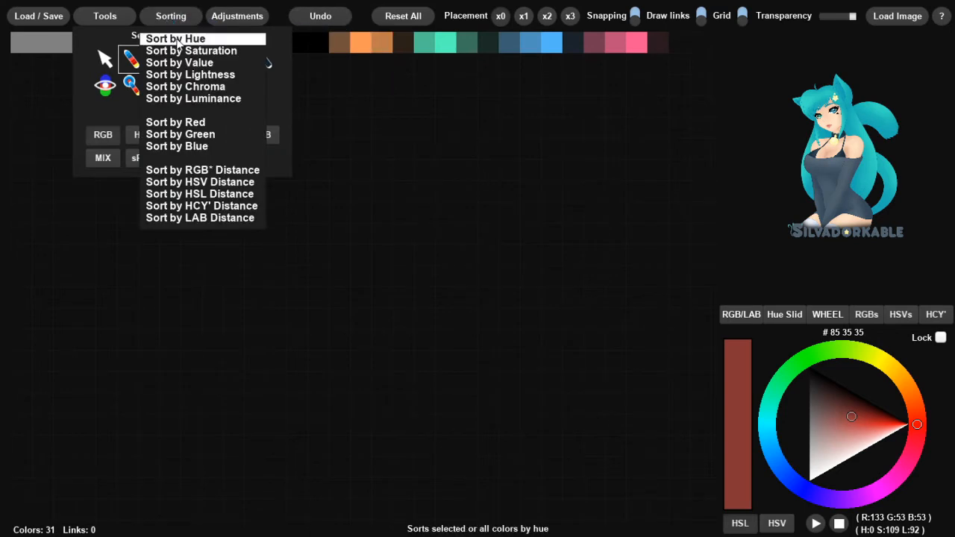
pyautogui.click(180, 50)
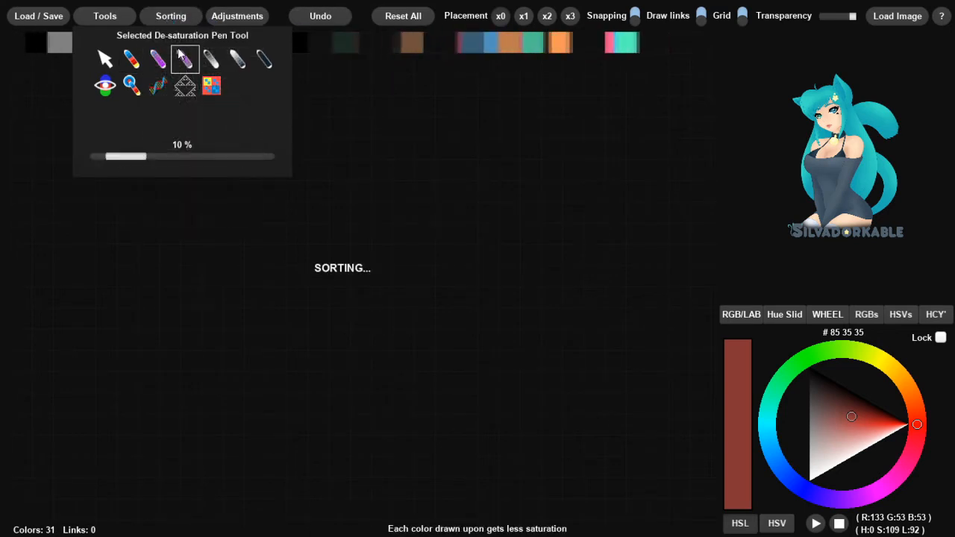
# Draw RGB Magic Pen strokes downward from the medium blue, muted pink, orange and bright pink swatches to create mixed colors.
pyautogui.click(161, 60)
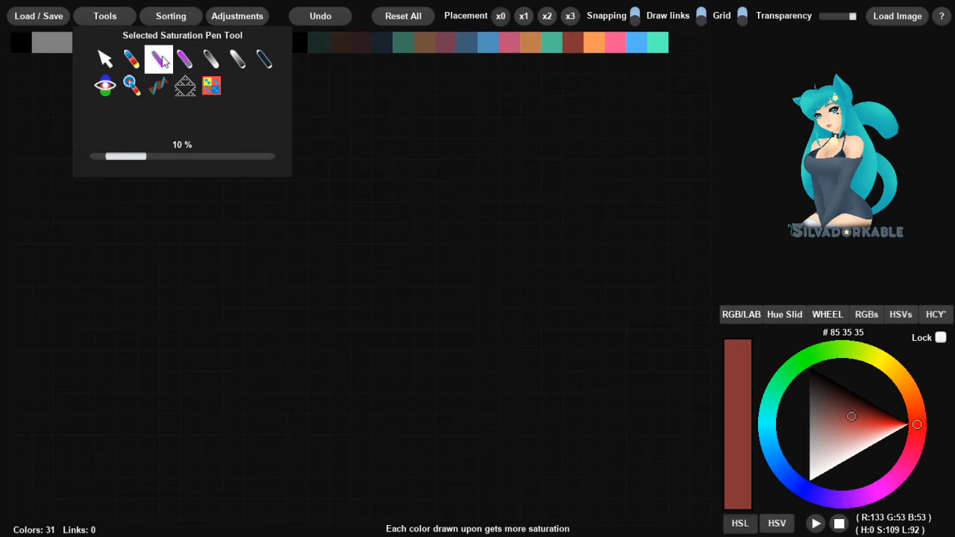
pyautogui.click(131, 60)
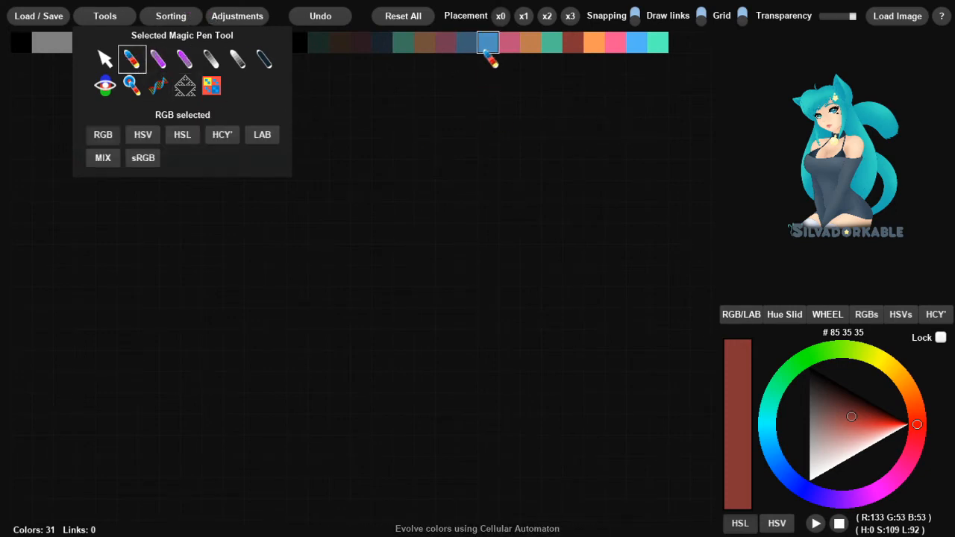
pyautogui.moveTo(501, 50)
pyautogui.mouseDown()
pyautogui.moveTo(510, 66)
pyautogui.moveTo(509, 237)
pyautogui.moveTo(515, 112)
pyautogui.mouseUp()
pyautogui.moveTo(488, 43)
pyautogui.mouseDown()
pyautogui.moveTo(496, 155)
pyautogui.moveTo(508, 126)
pyautogui.moveTo(505, 106)
pyautogui.moveTo(494, 112)
pyautogui.moveTo(489, 168)
pyautogui.moveTo(502, 195)
pyautogui.mouseUp()
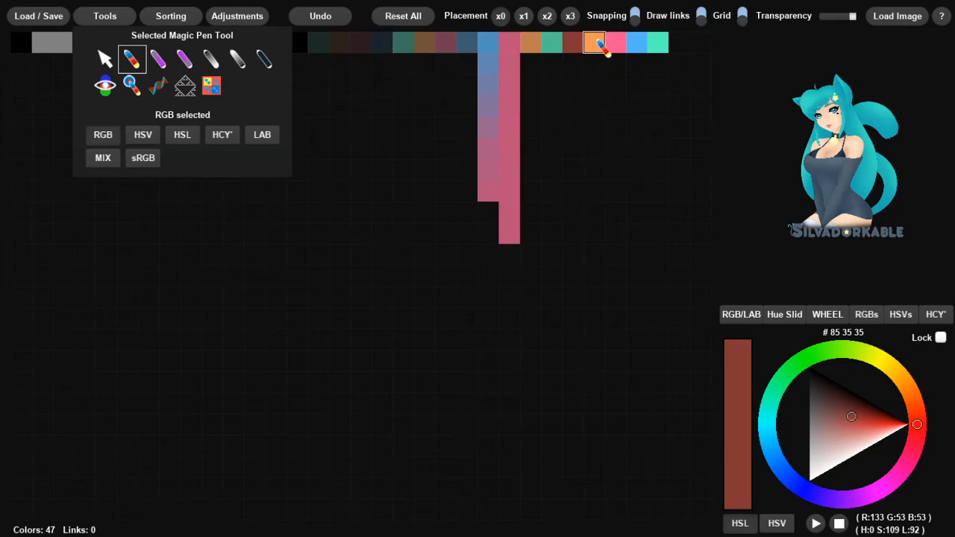
pyautogui.moveTo(597, 44); pyautogui.dragTo(607, 219)
pyautogui.moveTo(617, 45); pyautogui.dragTo(603, 188)
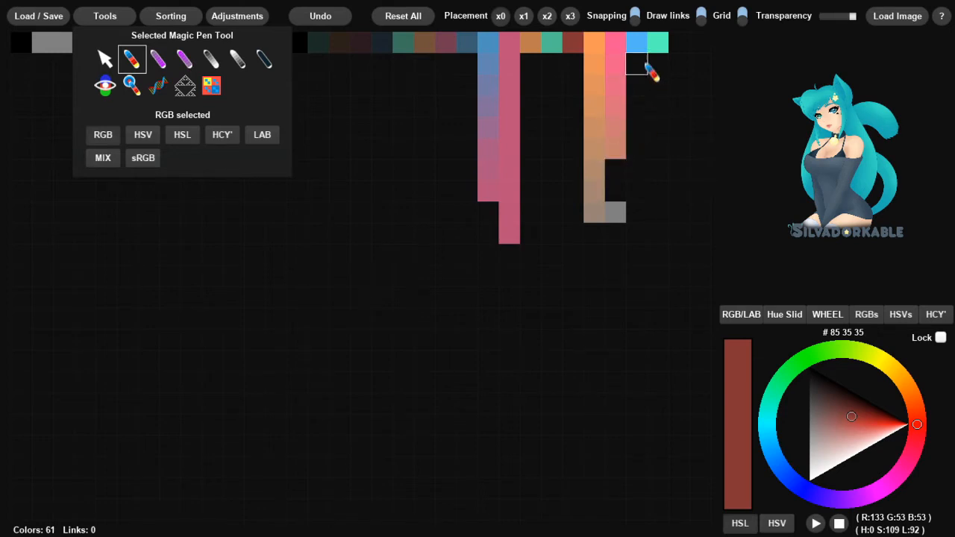
# Try a Magic Pen stroke down from the bright blue swatch and undo it.
pyautogui.moveTo(637, 47)
pyautogui.mouseDown()
pyautogui.moveTo(640, 158)
pyautogui.moveTo(629, 164)
pyautogui.mouseUp()
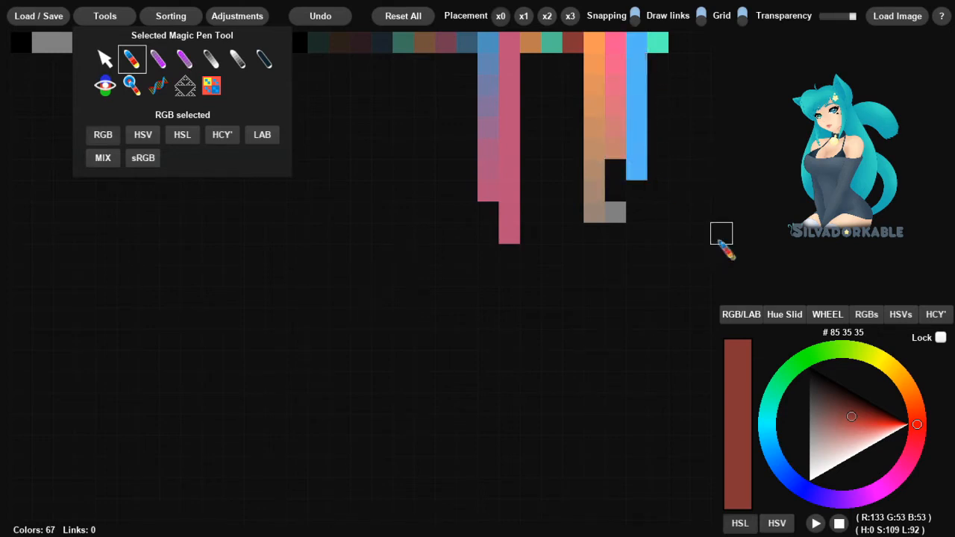
pyautogui.click(111, 59)
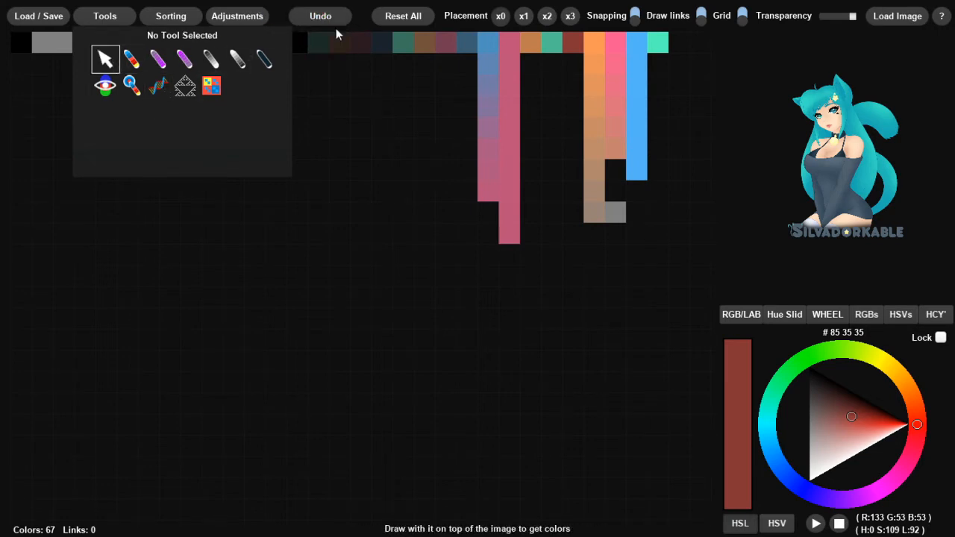
pyautogui.click(335, 18)
# Draw RGB Magic Pen mixing strokes downward from the turquoise, bright blue, dark green and adjacent dark navy swatches.
pyautogui.click(131, 60)
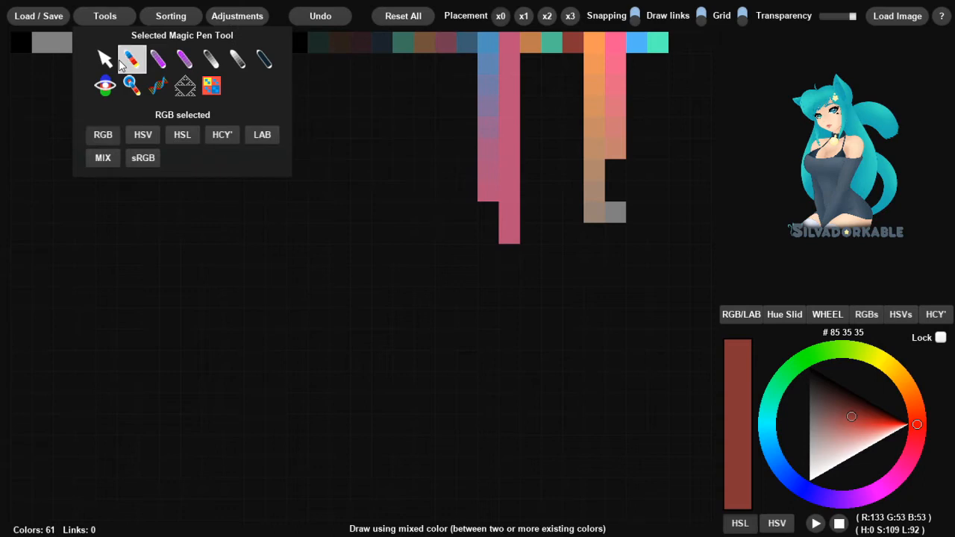
pyautogui.moveTo(657, 44); pyautogui.dragTo(654, 229)
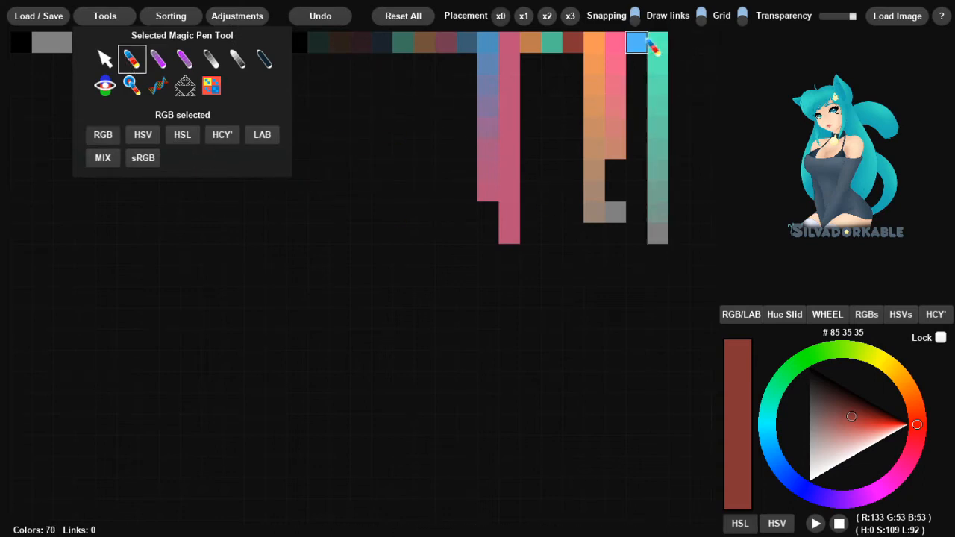
pyautogui.moveTo(639, 57)
pyautogui.mouseDown()
pyautogui.moveTo(639, 150)
pyautogui.moveTo(654, 215)
pyautogui.mouseUp()
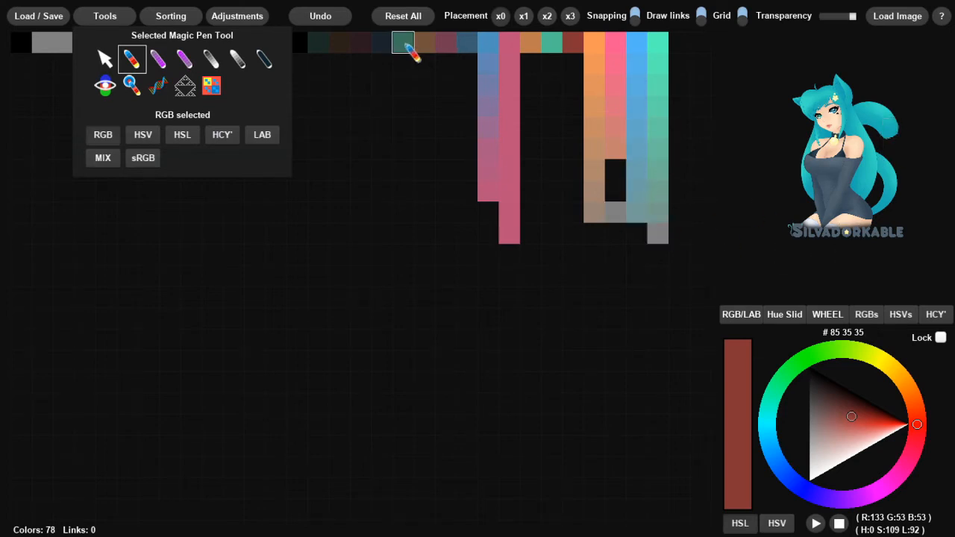
pyautogui.moveTo(405, 47)
pyautogui.mouseDown()
pyautogui.moveTo(407, 131)
pyautogui.moveTo(385, 132)
pyautogui.moveTo(382, 53)
pyautogui.mouseUp()
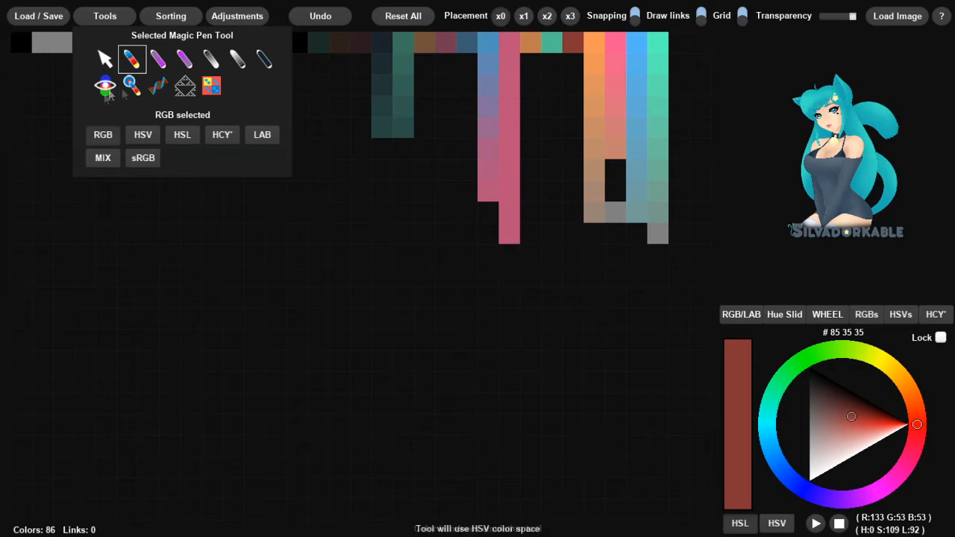
# Deselect the pen, hide the tool options, and move one pink and one blue swatch to empty cells lower in the grid.
pyautogui.click(104, 60)
pyautogui.click(122, 16)
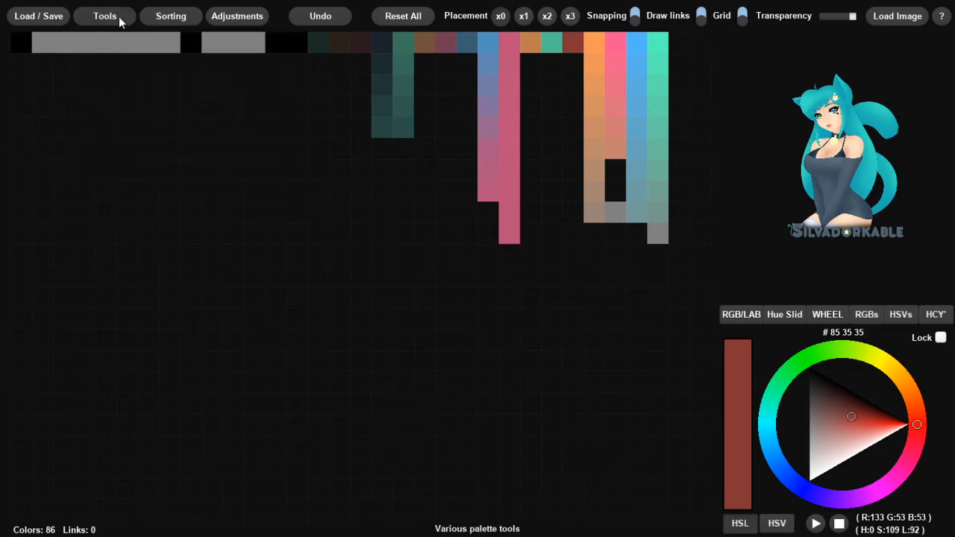
pyautogui.moveTo(517, 177); pyautogui.dragTo(402, 254)
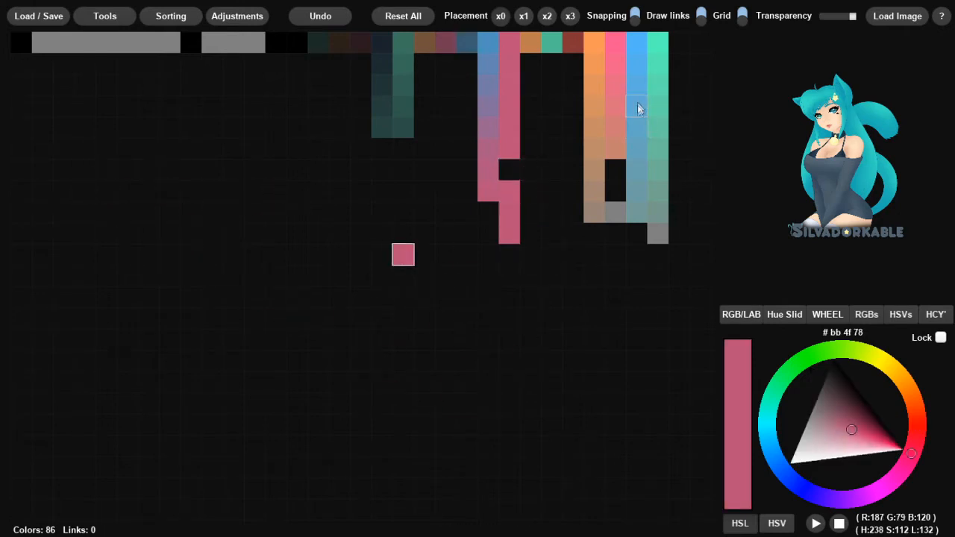
pyautogui.moveTo(638, 98); pyautogui.dragTo(404, 488)
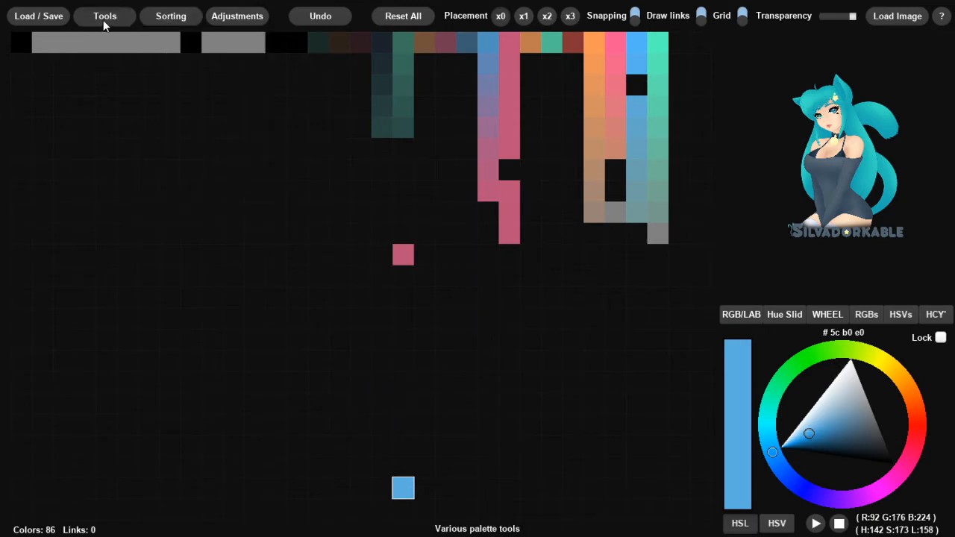
# Draw an RGB Magic Pen stroke from the isolated pink swatch down to the blue swatch to fill the gap with mixed colors.
pyautogui.moveTo(103, 20)
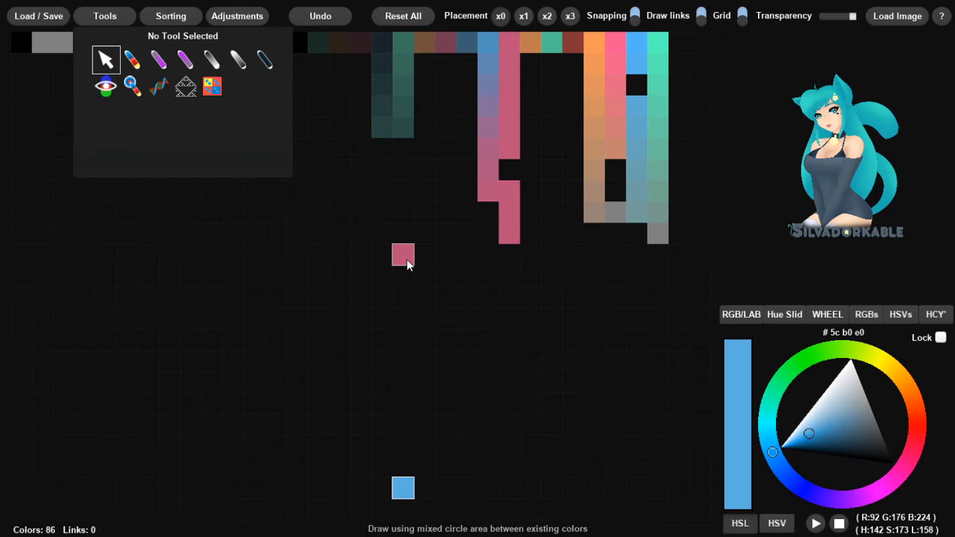
pyautogui.click(132, 59)
pyautogui.moveTo(406, 261); pyautogui.dragTo(409, 489)
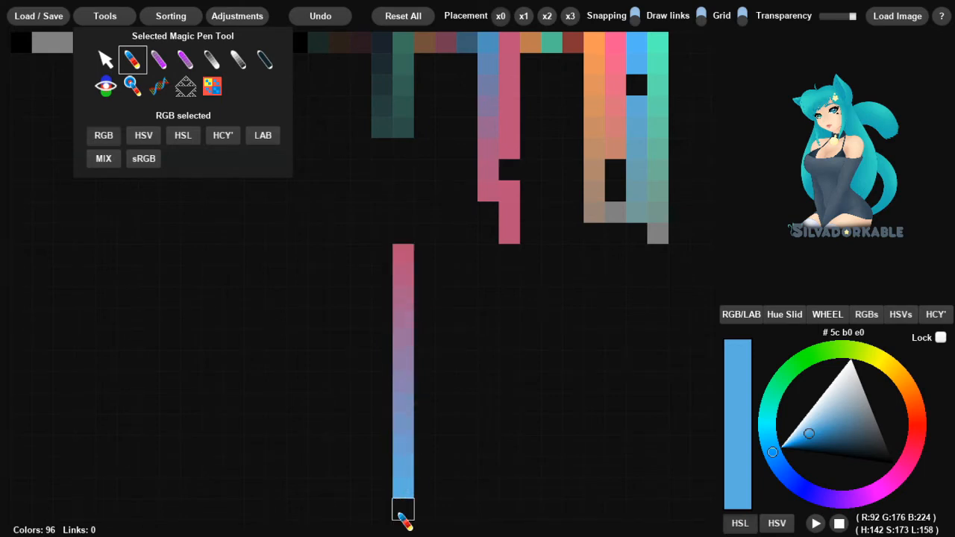
# Increase the saturation of the muted pink and neighbouring blue-to-pink column colors with the Saturation Pen at 10 %.
pyautogui.click(165, 62)
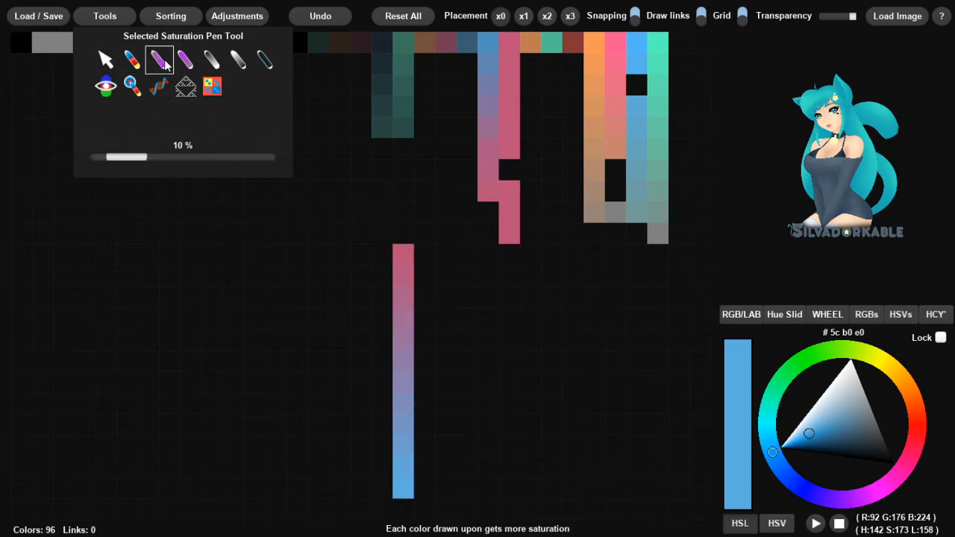
pyautogui.click(166, 64)
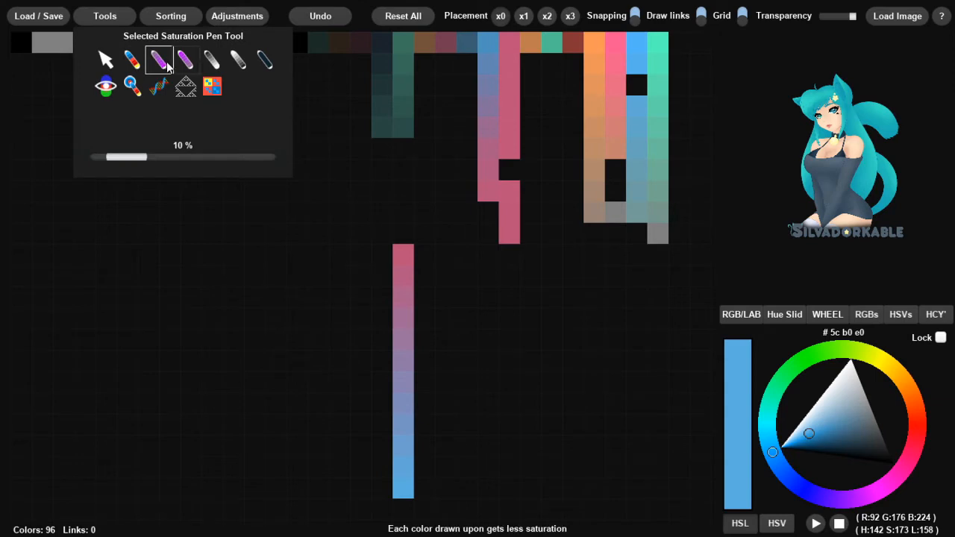
pyautogui.click(163, 63)
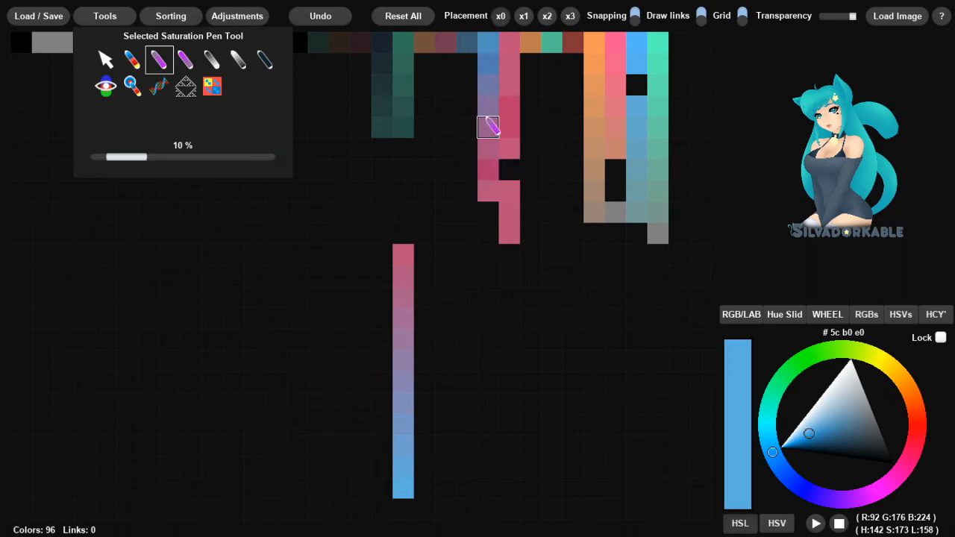
pyautogui.moveTo(490, 157)
pyautogui.mouseDown()
pyautogui.moveTo(517, 138)
pyautogui.moveTo(534, 146)
pyautogui.moveTo(495, 124)
pyautogui.moveTo(505, 52)
pyautogui.moveTo(504, 115)
pyautogui.moveTo(510, 93)
pyautogui.mouseUp()
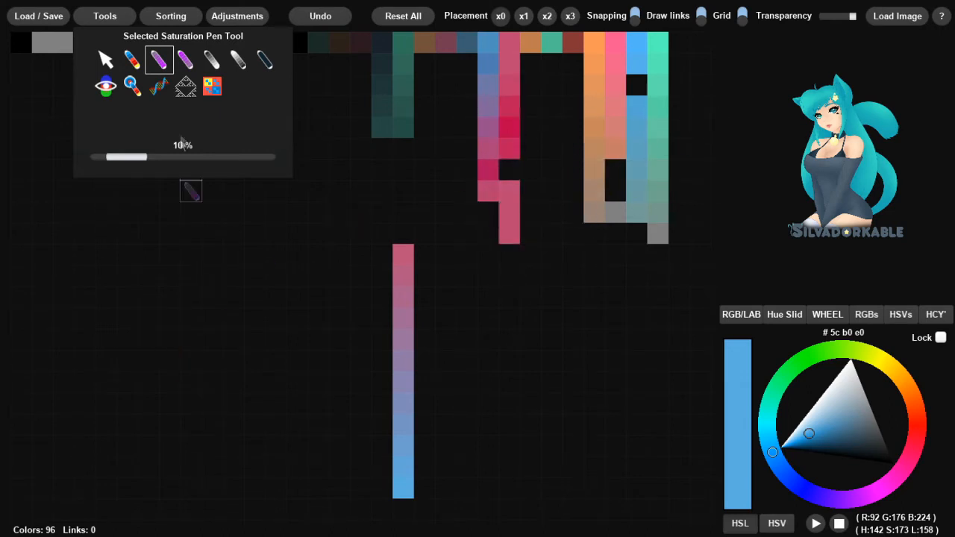
# Reduce the saturation of several colors in the two pink columns with the De-saturation Pen at 10 %.
pyautogui.click(187, 59)
pyautogui.moveTo(531, 132)
pyautogui.mouseDown()
pyautogui.moveTo(507, 123)
pyautogui.moveTo(519, 125)
pyautogui.moveTo(492, 195)
pyautogui.moveTo(497, 171)
pyautogui.mouseUp()
pyautogui.moveTo(496, 116)
pyautogui.mouseDown()
pyautogui.moveTo(494, 169)
pyautogui.moveTo(524, 151)
pyautogui.moveTo(514, 159)
pyautogui.moveTo(552, 86)
pyautogui.mouseUp()
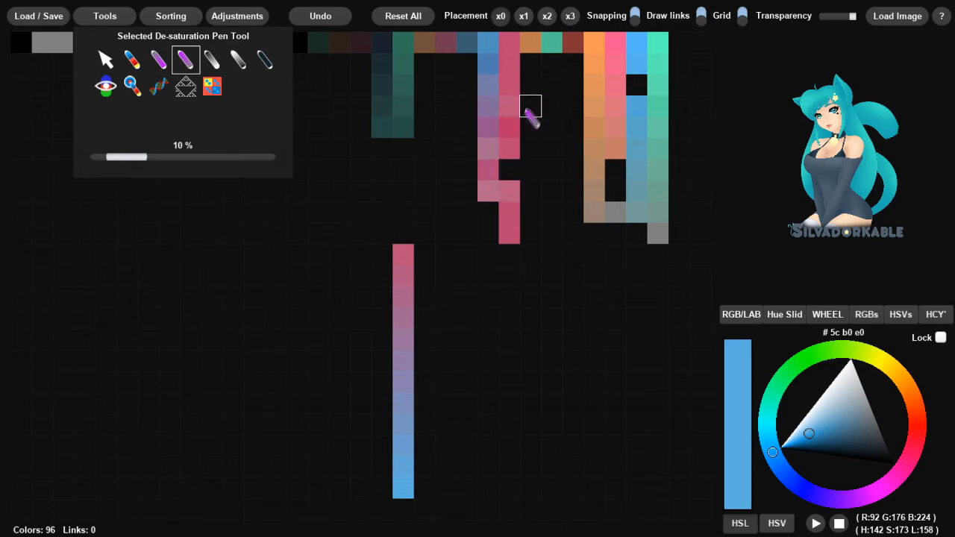
# Brighten a swatch in the pink column with the Value Pen, and darken it with the De-value Pen at 10 %.
pyautogui.click(212, 60)
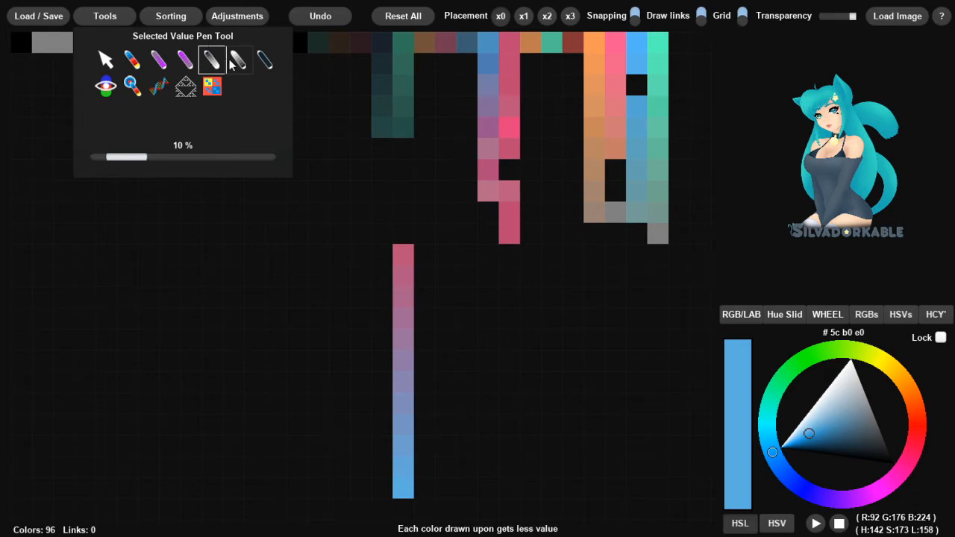
pyautogui.click(265, 59)
pyautogui.click(238, 59)
pyautogui.moveTo(522, 129); pyautogui.dragTo(517, 129)
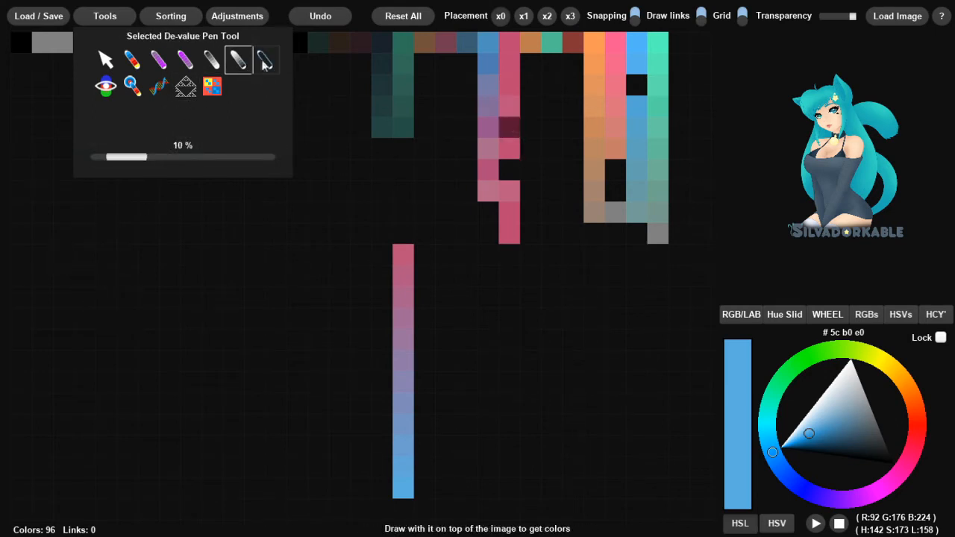
# Sample hair, skin, dress and tail colors from the loaded image into the palette with the Draw Picker Pen set to No Distance.
pyautogui.click(264, 61)
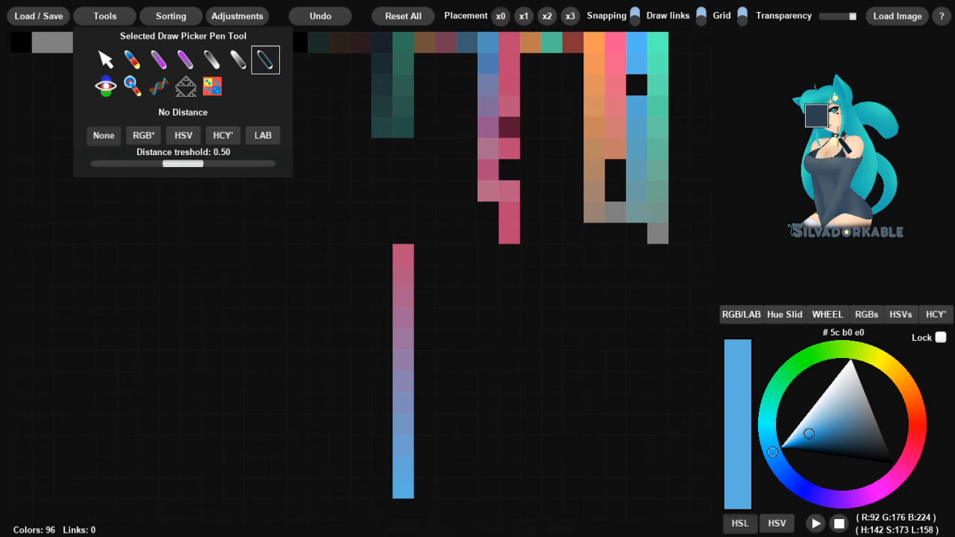
pyautogui.click(802, 74)
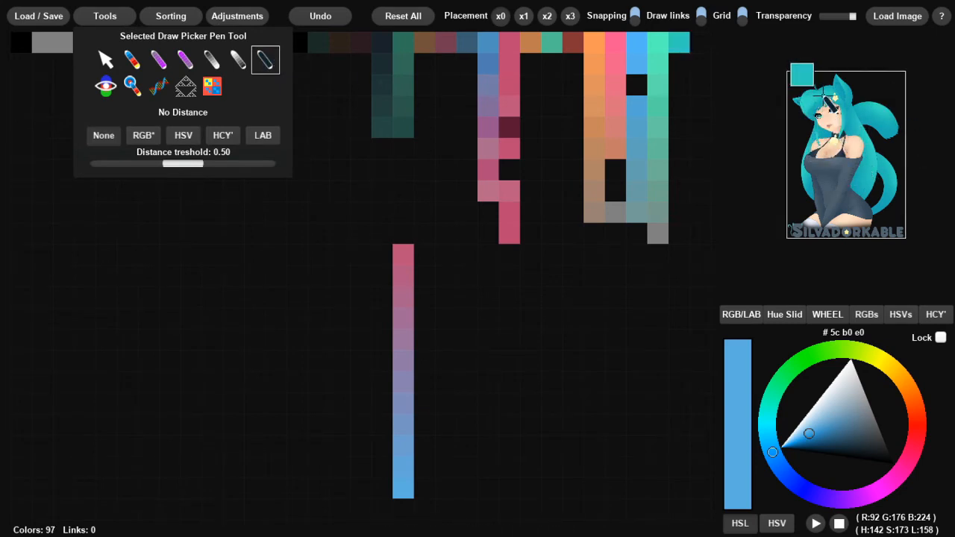
pyautogui.click(828, 113)
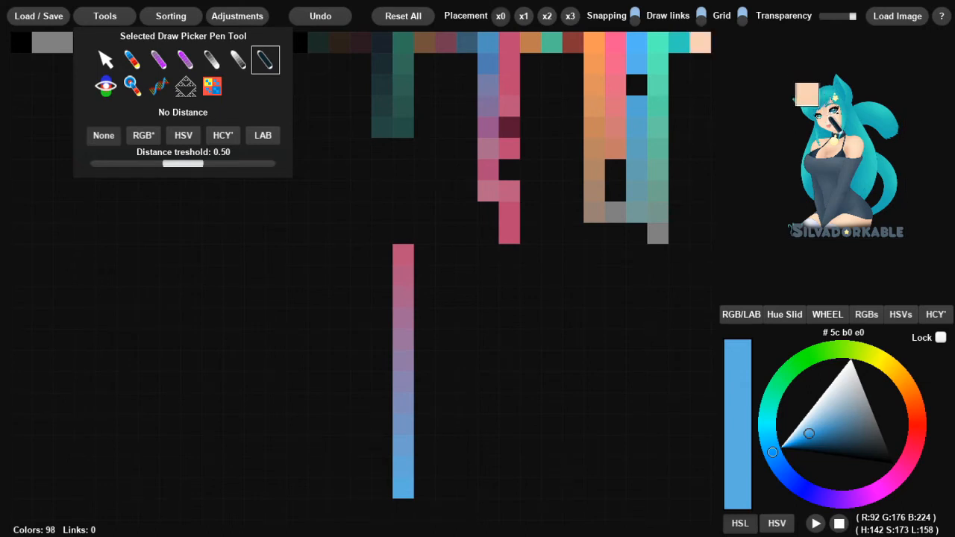
pyautogui.click(851, 95)
pyautogui.click(838, 89)
pyautogui.click(844, 161)
pyautogui.click(837, 196)
pyautogui.click(872, 173)
pyautogui.click(903, 164)
pyautogui.click(905, 147)
pyautogui.click(879, 121)
pyautogui.click(881, 107)
pyautogui.click(895, 133)
pyautogui.click(870, 187)
pyautogui.click(86, 15)
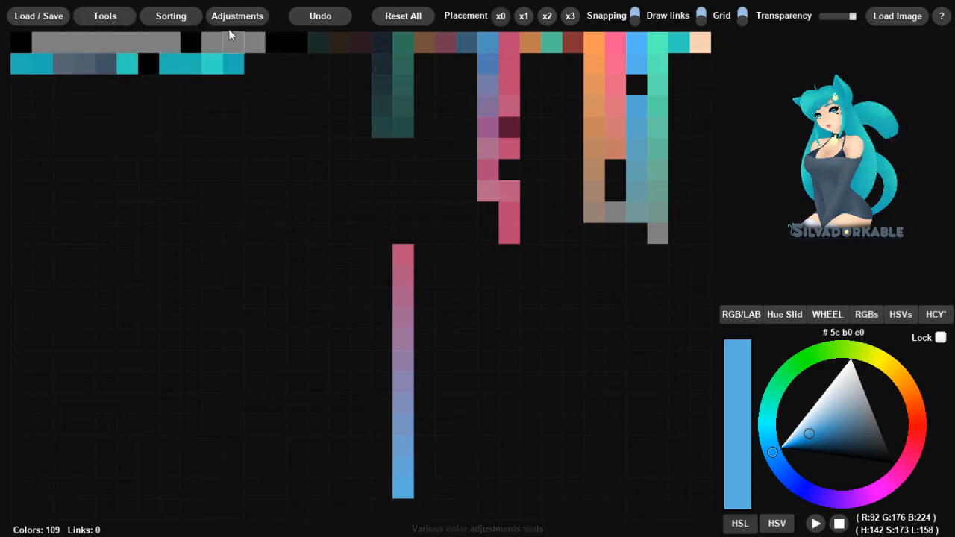
pyautogui.click(104, 15)
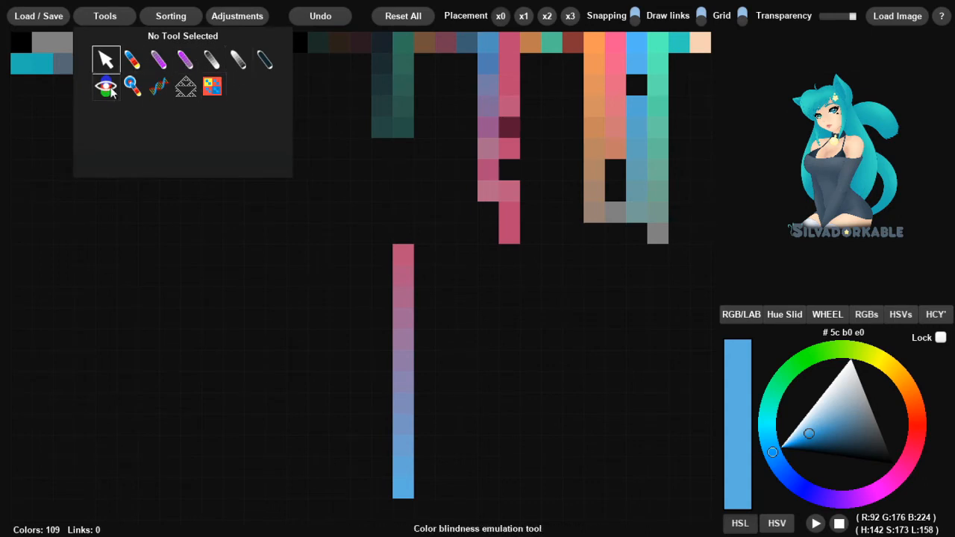
pyautogui.click(265, 59)
pyautogui.click(105, 16)
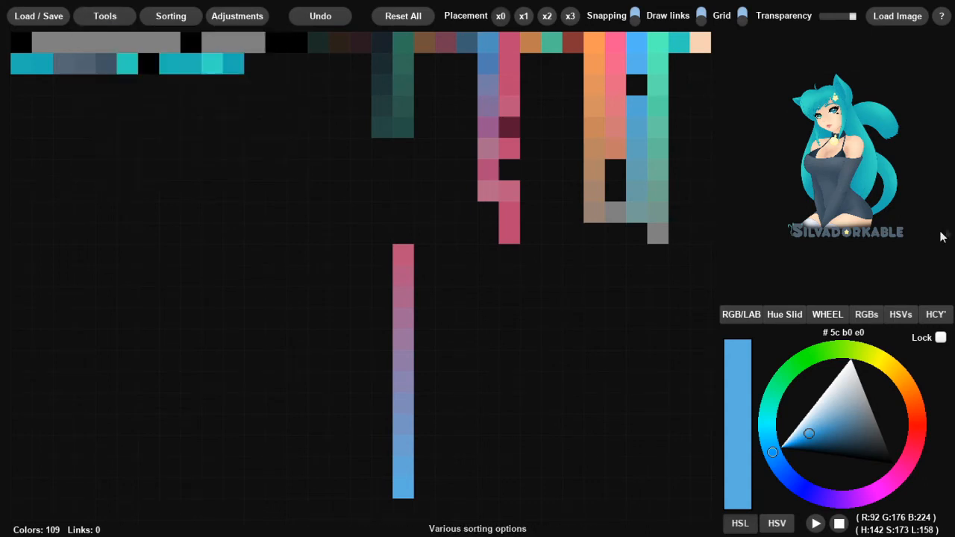
# Reselect the Draw Picker Pen and sample the image's yellow and cream accents and several slate-blue dress shades into the palette.
pyautogui.click(104, 15)
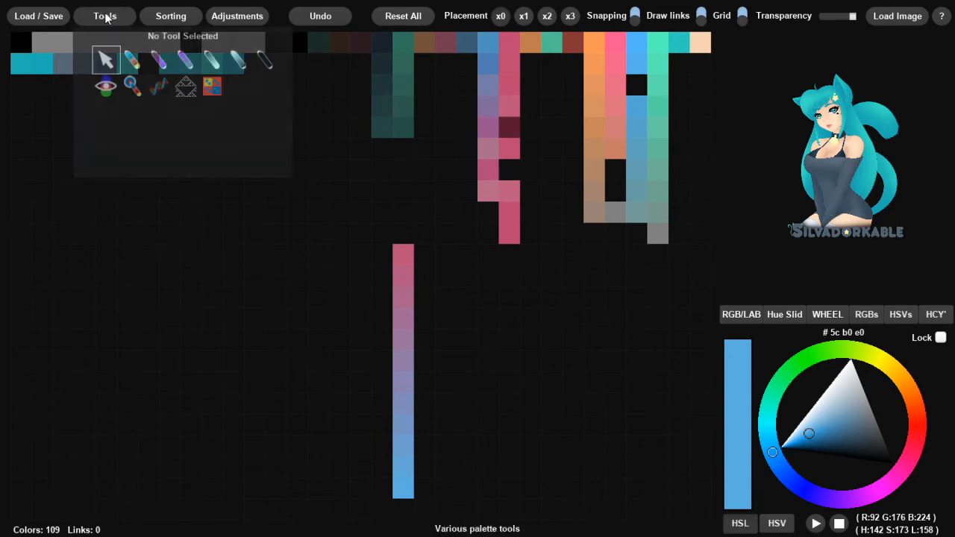
pyautogui.click(264, 60)
pyautogui.click(846, 232)
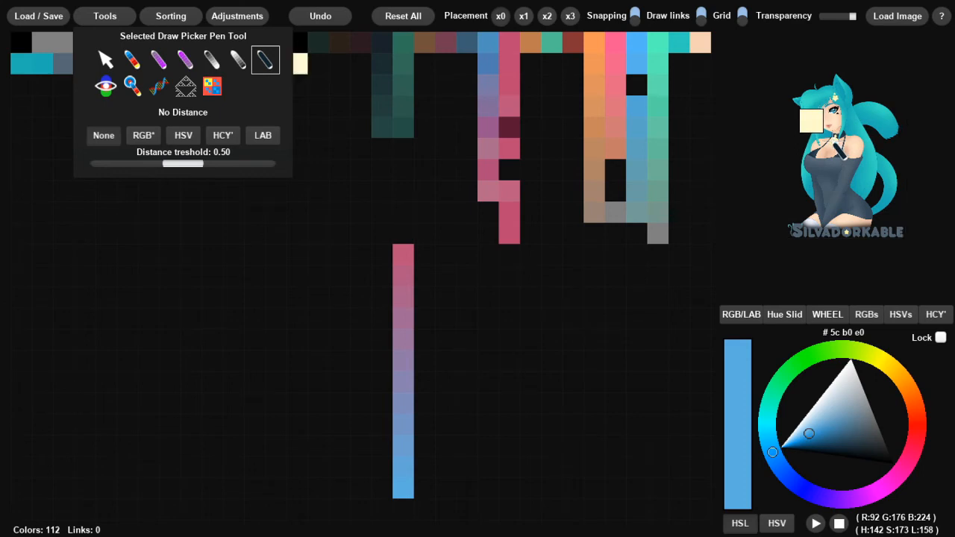
pyautogui.click(837, 149)
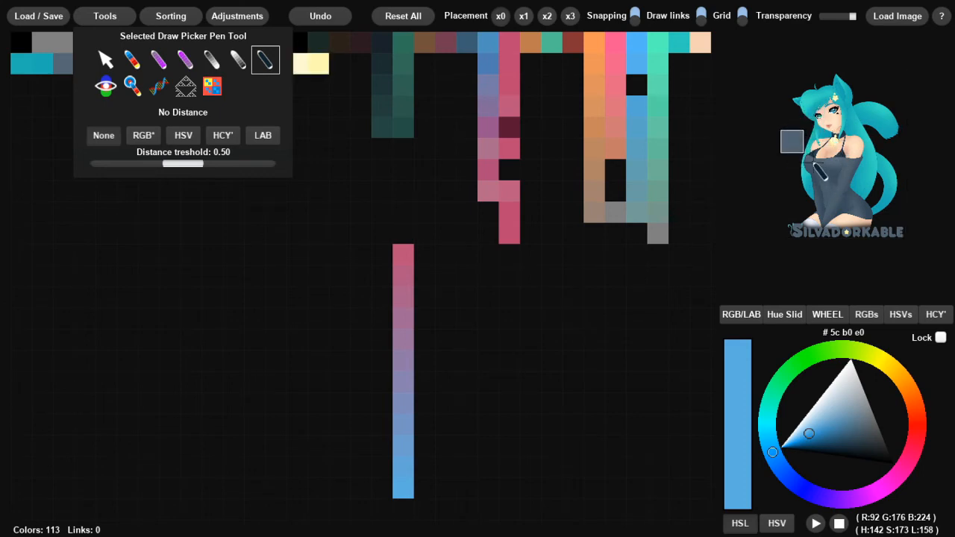
pyautogui.click(845, 169)
pyautogui.click(843, 168)
pyautogui.click(842, 181)
pyautogui.click(834, 195)
pyautogui.click(826, 185)
pyautogui.click(838, 178)
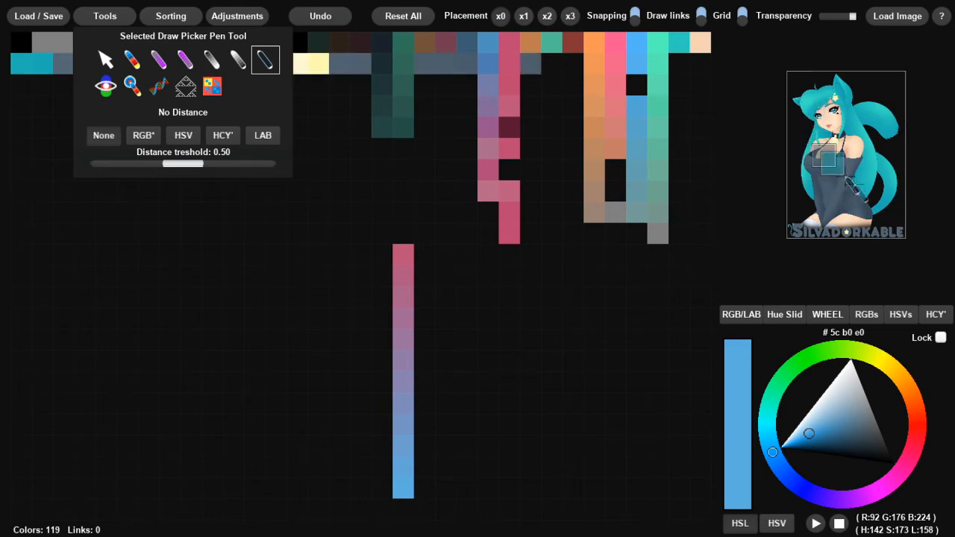
# Sample more teal, dark and slate shades across the character's dress, hair and tail with the Draw Picker Pen.
pyautogui.click(860, 185)
pyautogui.click(866, 198)
pyautogui.moveTo(867, 202)
pyautogui.mouseDown()
pyautogui.moveTo(881, 147)
pyautogui.moveTo(881, 109)
pyautogui.mouseUp()
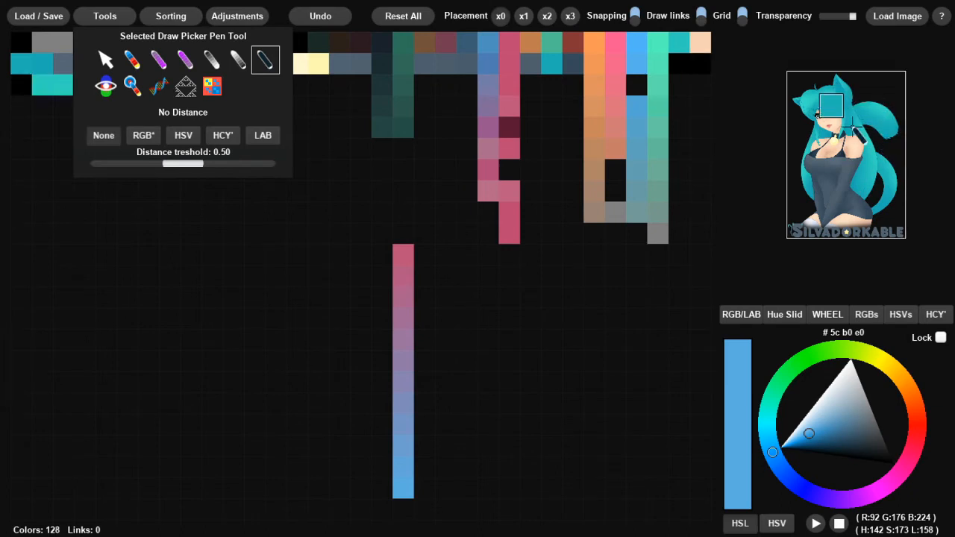
pyautogui.click(804, 114)
pyautogui.click(816, 162)
pyautogui.click(820, 181)
pyautogui.click(830, 197)
pyautogui.click(866, 201)
pyautogui.click(856, 163)
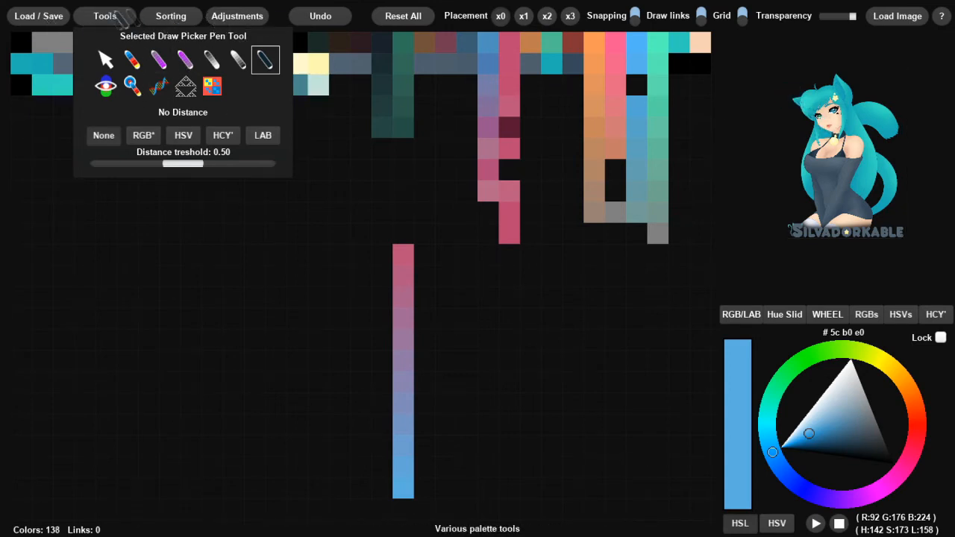
# Arrange a teal, a peach, a yellow, a dark navy and a slate swatch side by side in an empty row below the palette.
pyautogui.moveTo(48, 65); pyautogui.dragTo(90, 215)
pyautogui.moveTo(188, 88); pyautogui.dragTo(110, 216)
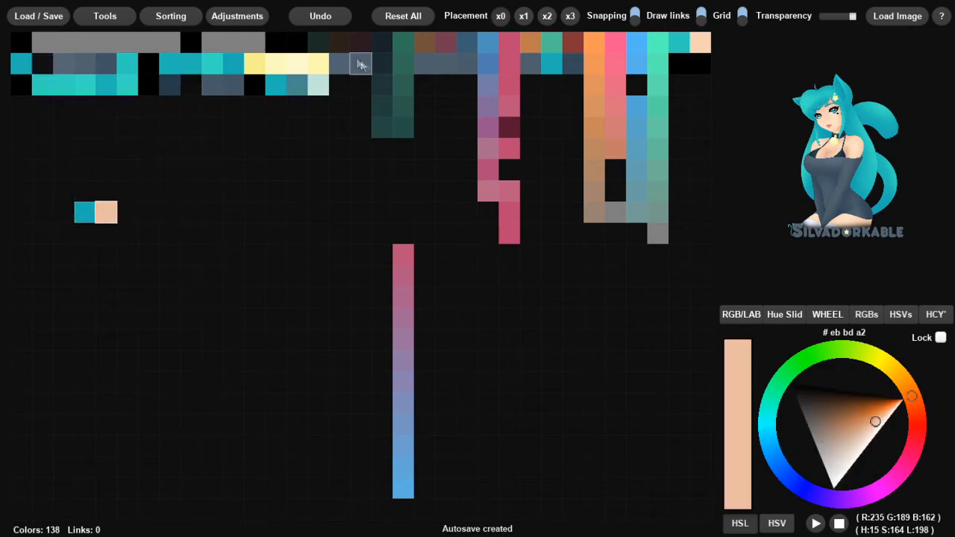
pyautogui.moveTo(257, 65); pyautogui.dragTo(143, 214)
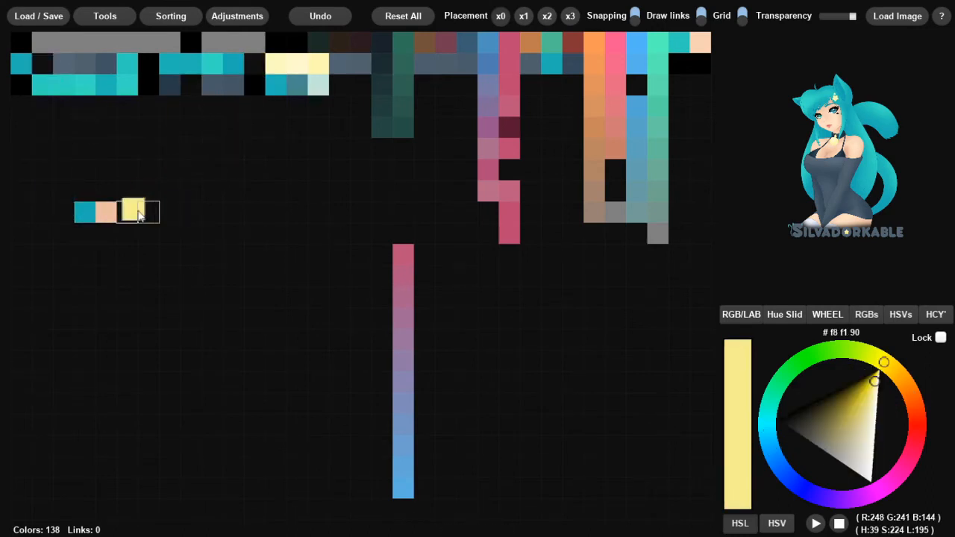
pyautogui.moveTo(171, 101); pyautogui.dragTo(152, 220)
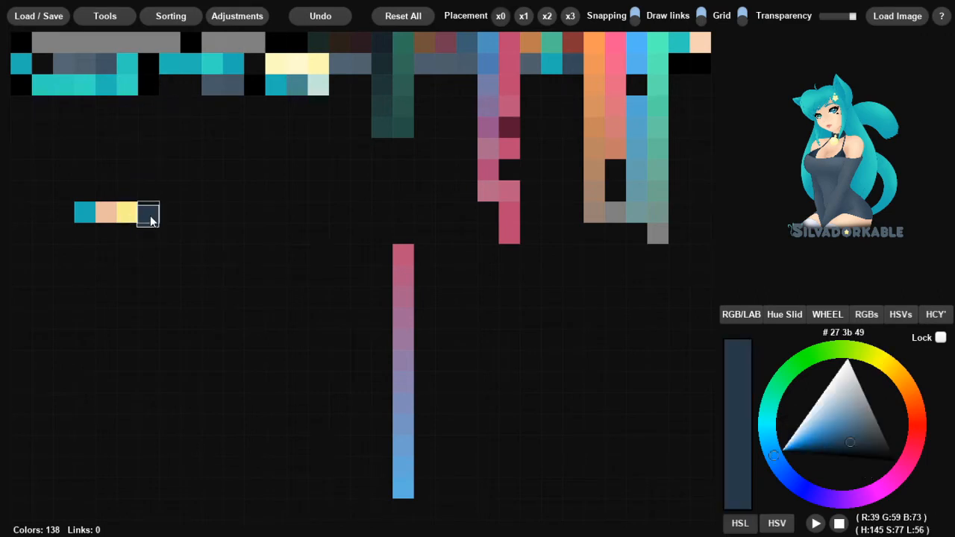
pyautogui.moveTo(212, 86); pyautogui.dragTo(171, 214)
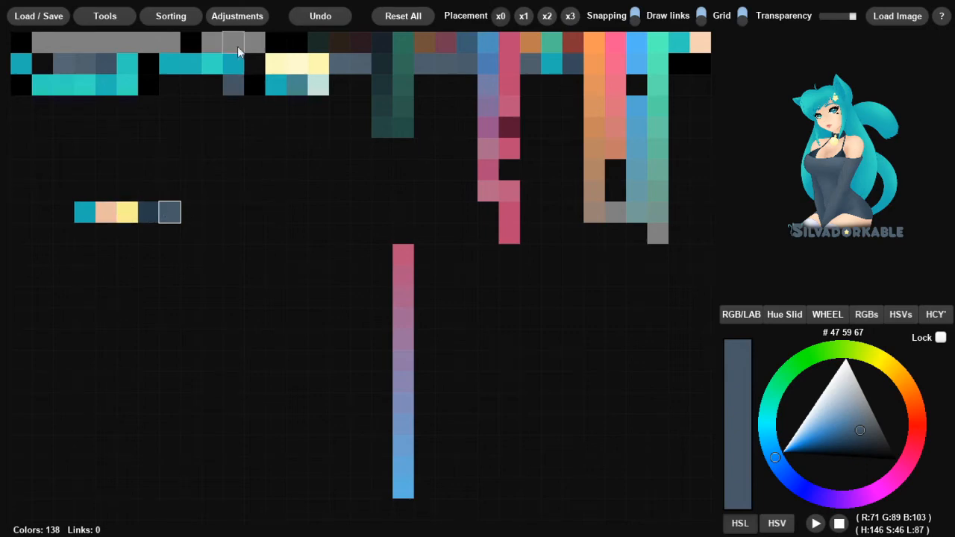
# Paint mixed colors around the column swatches, the pink-to-blue gradient and the five-swatch row with the RGB Magic Brush at radius 1.
pyautogui.click(81, 18)
pyautogui.click(130, 87)
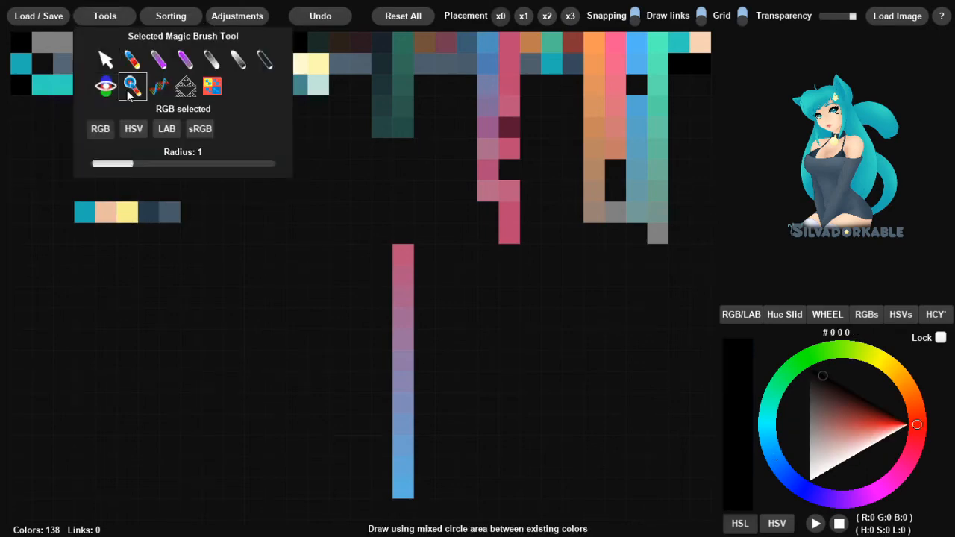
pyautogui.click(534, 173)
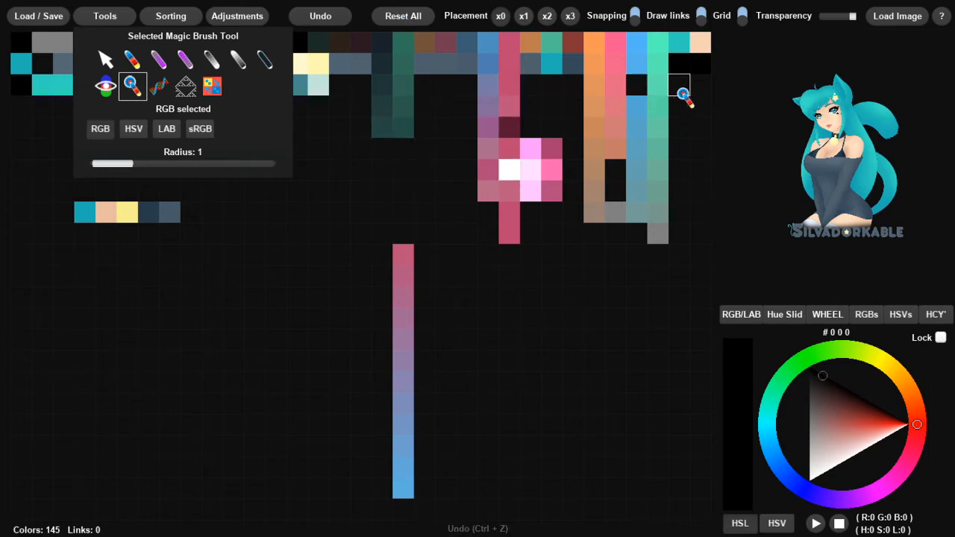
pyautogui.moveTo(637, 88)
pyautogui.mouseDown()
pyautogui.moveTo(674, 118)
pyautogui.moveTo(699, 85)
pyautogui.moveTo(696, 154)
pyautogui.moveTo(665, 171)
pyautogui.moveTo(680, 226)
pyautogui.moveTo(646, 265)
pyautogui.moveTo(614, 230)
pyautogui.moveTo(582, 259)
pyautogui.moveTo(538, 255)
pyautogui.moveTo(571, 192)
pyautogui.moveTo(569, 137)
pyautogui.moveTo(537, 104)
pyautogui.mouseUp()
pyautogui.moveTo(587, 107)
pyautogui.mouseDown()
pyautogui.moveTo(502, 306)
pyautogui.moveTo(452, 112)
pyautogui.moveTo(417, 191)
pyautogui.moveTo(468, 240)
pyautogui.moveTo(469, 341)
pyautogui.moveTo(448, 315)
pyautogui.moveTo(422, 527)
pyautogui.moveTo(362, 485)
pyautogui.moveTo(341, 301)
pyautogui.moveTo(348, 390)
pyautogui.moveTo(385, 339)
pyautogui.moveTo(529, 508)
pyautogui.moveTo(454, 443)
pyautogui.moveTo(486, 341)
pyautogui.moveTo(526, 250)
pyautogui.moveTo(607, 282)
pyautogui.moveTo(452, 206)
pyautogui.moveTo(331, 131)
pyautogui.moveTo(319, 149)
pyautogui.moveTo(188, 207)
pyautogui.moveTo(67, 234)
pyautogui.moveTo(176, 276)
pyautogui.mouseUp()
pyautogui.moveTo(110, 251)
pyautogui.mouseDown()
pyautogui.moveTo(167, 189)
pyautogui.moveTo(182, 191)
pyautogui.mouseUp()
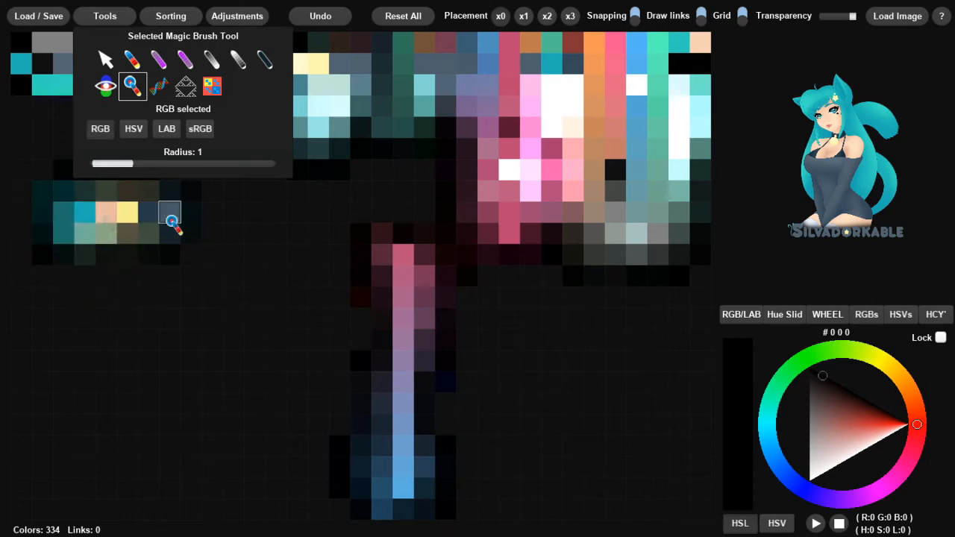
# Try further Magic Brush strokes around the pink-to-blue gradient and the empty area above it, undoing each one.
pyautogui.moveTo(344, 257)
pyautogui.mouseDown()
pyautogui.moveTo(354, 408)
pyautogui.moveTo(380, 327)
pyautogui.moveTo(393, 335)
pyautogui.moveTo(408, 205)
pyautogui.moveTo(401, 321)
pyautogui.moveTo(421, 526)
pyautogui.moveTo(465, 355)
pyautogui.moveTo(446, 414)
pyautogui.moveTo(392, 475)
pyautogui.moveTo(352, 500)
pyautogui.moveTo(465, 526)
pyautogui.mouseUp()
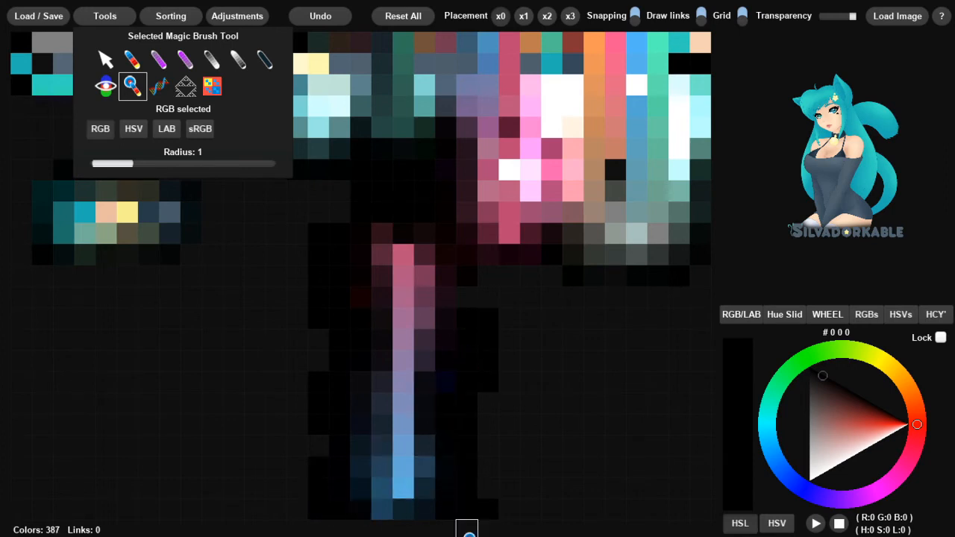
pyautogui.hotkey('ctrl', 'z')
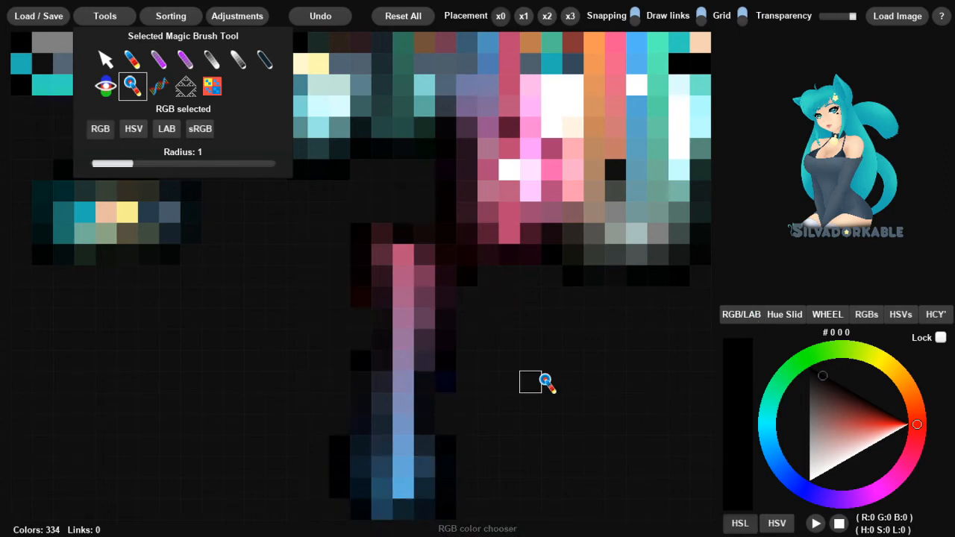
pyautogui.moveTo(547, 383)
pyautogui.mouseDown()
pyautogui.moveTo(599, 318)
pyautogui.moveTo(507, 280)
pyautogui.moveTo(512, 135)
pyautogui.moveTo(574, 276)
pyautogui.moveTo(560, 282)
pyautogui.moveTo(663, 64)
pyautogui.moveTo(720, 72)
pyautogui.moveTo(590, 119)
pyautogui.moveTo(722, 233)
pyautogui.moveTo(423, 171)
pyautogui.moveTo(378, 136)
pyautogui.moveTo(362, 155)
pyautogui.moveTo(427, 214)
pyautogui.mouseUp()
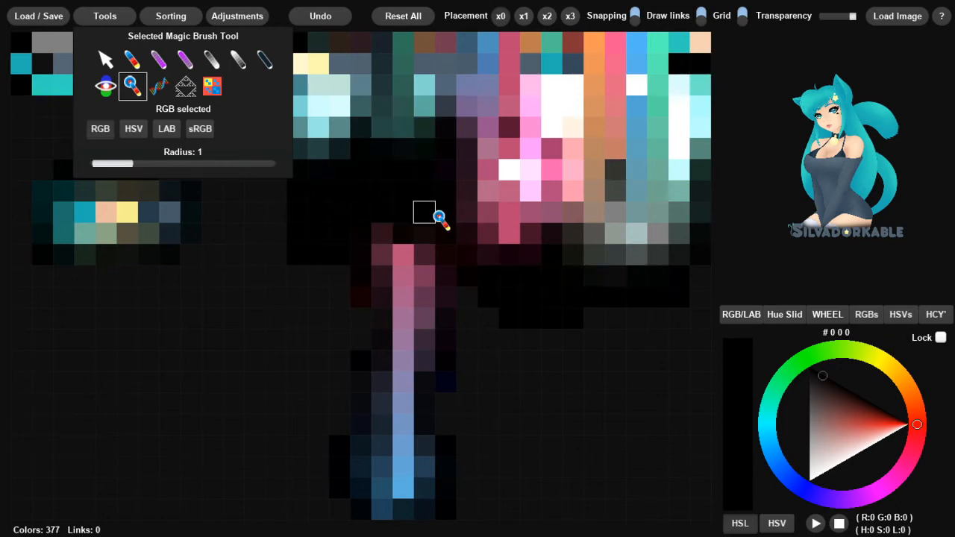
pyautogui.hotkey('ctrl', 'z')
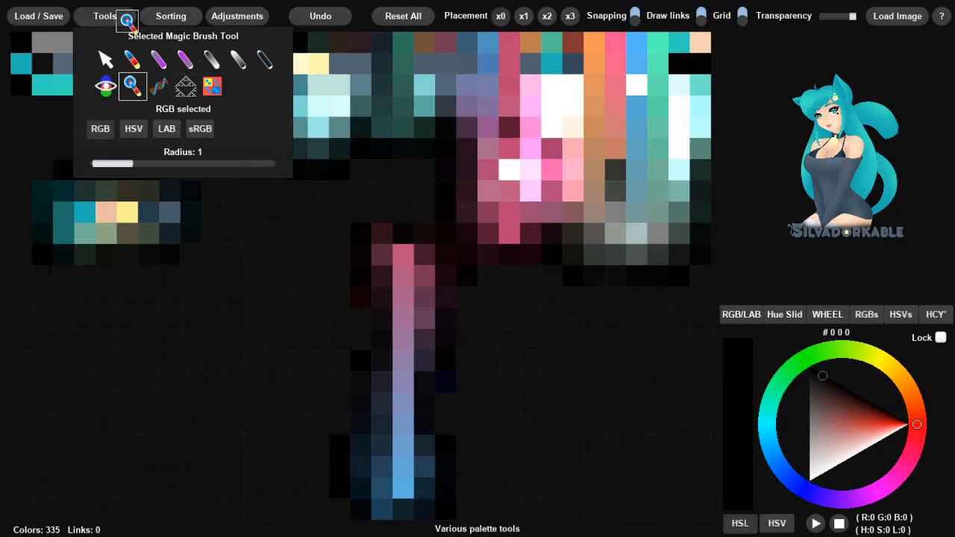
# Reselect the RGB Magic Brush, set its radius to 2 and paint mixed colors around the upper teal swatches.
pyautogui.click(126, 19)
pyautogui.click(107, 25)
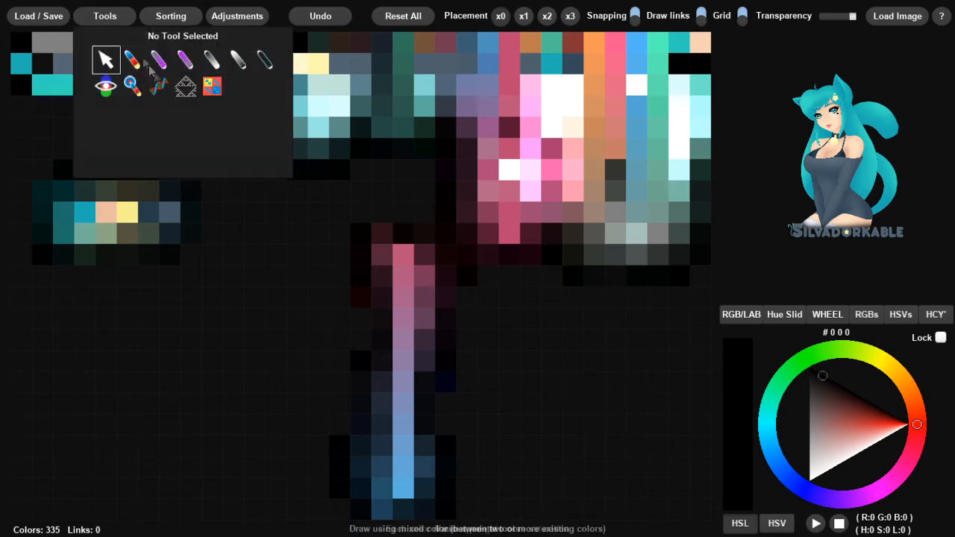
pyautogui.click(132, 87)
pyautogui.moveTo(45, 123)
pyautogui.mouseDown()
pyautogui.moveTo(15, 108)
pyautogui.moveTo(58, 127)
pyautogui.moveTo(104, 112)
pyautogui.moveTo(276, 157)
pyautogui.moveTo(95, 128)
pyautogui.moveTo(52, 160)
pyautogui.moveTo(252, 196)
pyautogui.moveTo(170, 280)
pyautogui.moveTo(29, 198)
pyautogui.moveTo(29, 132)
pyautogui.moveTo(21, 236)
pyautogui.moveTo(136, 315)
pyautogui.moveTo(308, 267)
pyautogui.moveTo(321, 176)
pyautogui.moveTo(380, 180)
pyautogui.mouseUp()
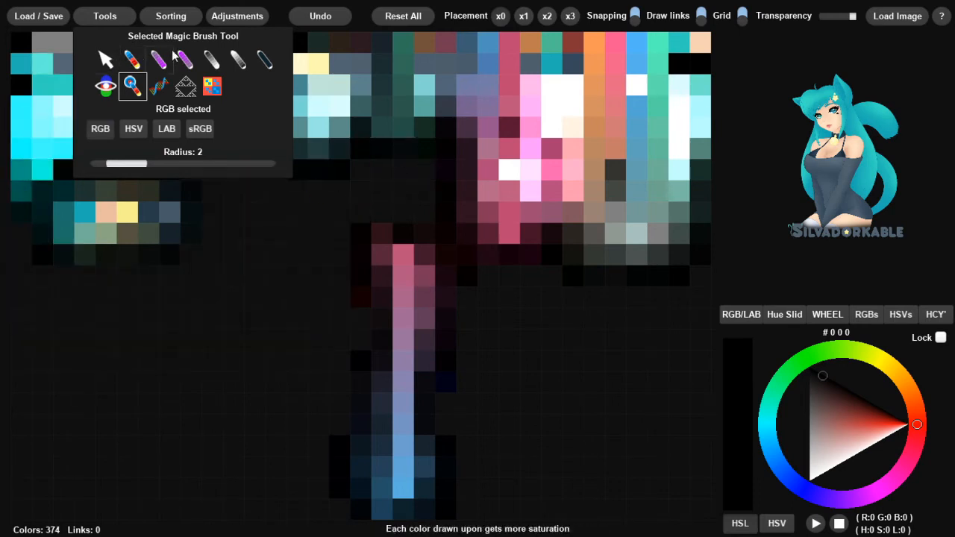
pyautogui.click(102, 15)
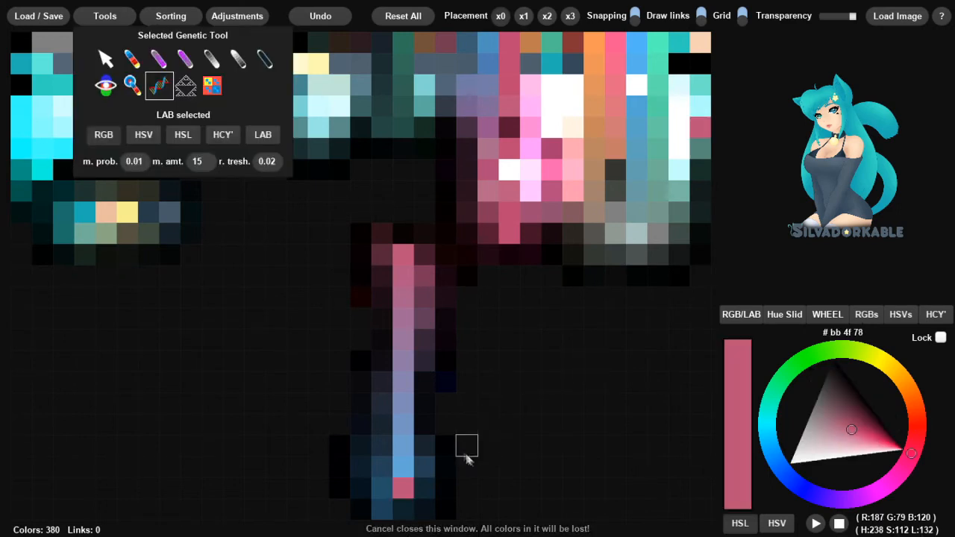
# Select the #253f53, #7b3656 and #56897b swatches and open Color Evolution for them with the LAB Genetic tool.
pyautogui.click(427, 466)
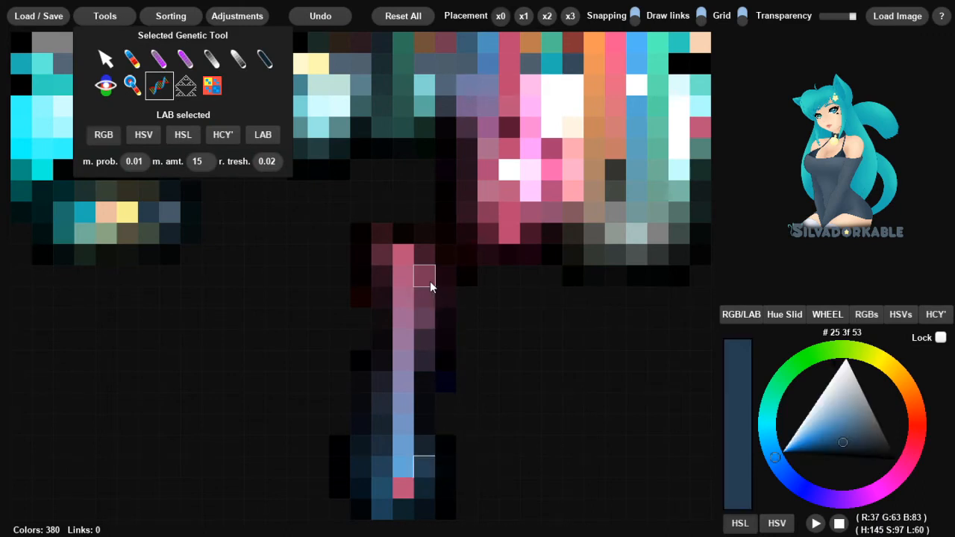
pyautogui.click(431, 283)
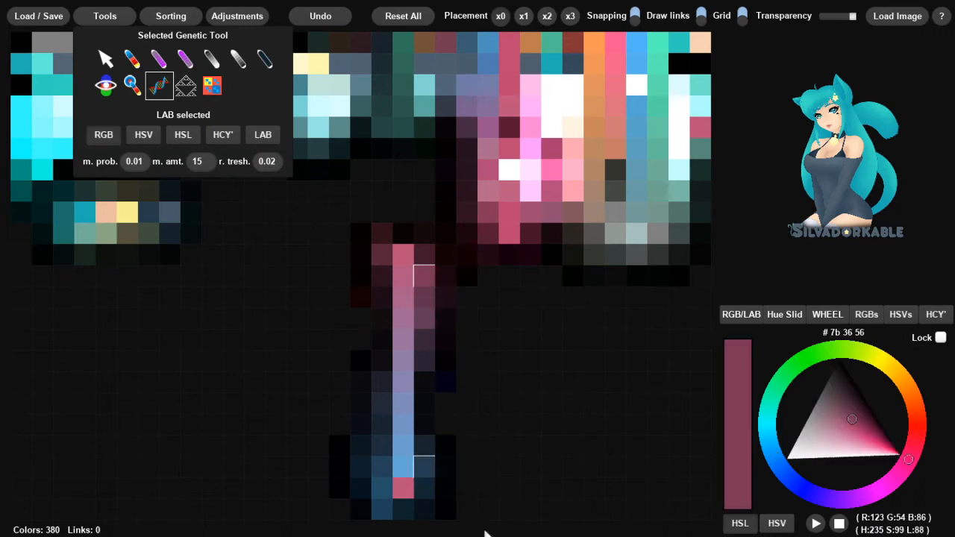
pyautogui.click(698, 158)
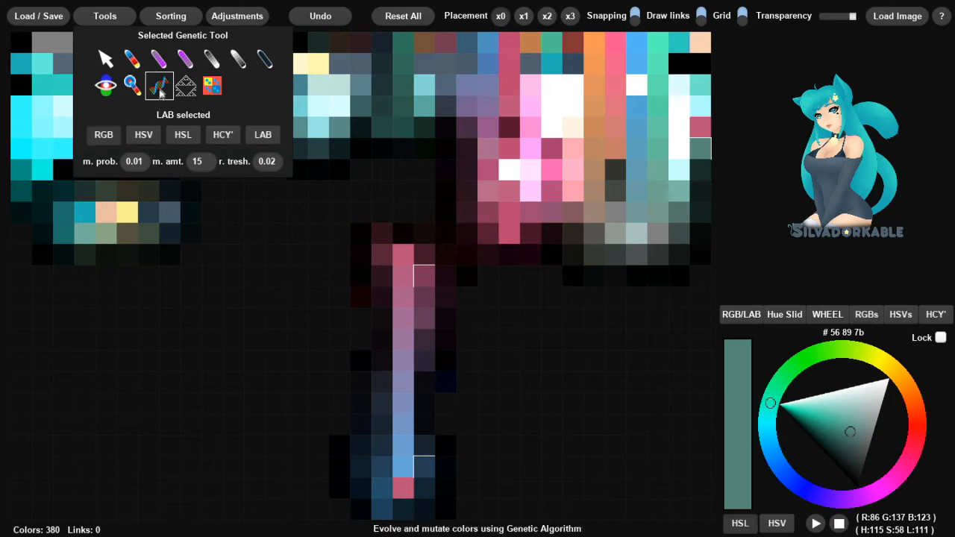
pyautogui.click(160, 91)
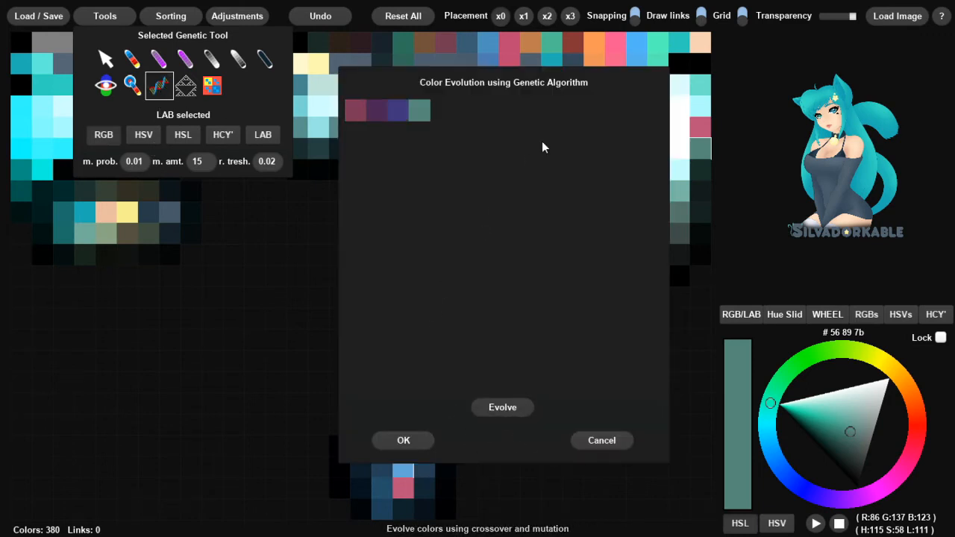
# Evolve the selected swatches through many generations in Color Evolution using the Genetic Algorithm.
pyautogui.click(519, 409)
pyautogui.click(520, 408)
pyautogui.click(520, 408)
pyautogui.click(519, 408)
pyautogui.click(520, 408)
pyautogui.click(519, 409)
pyautogui.click(520, 409)
pyautogui.click(520, 409)
pyautogui.click(520, 409)
pyautogui.click(520, 409)
pyautogui.click(520, 408)
pyautogui.click(520, 408)
pyautogui.click(520, 409)
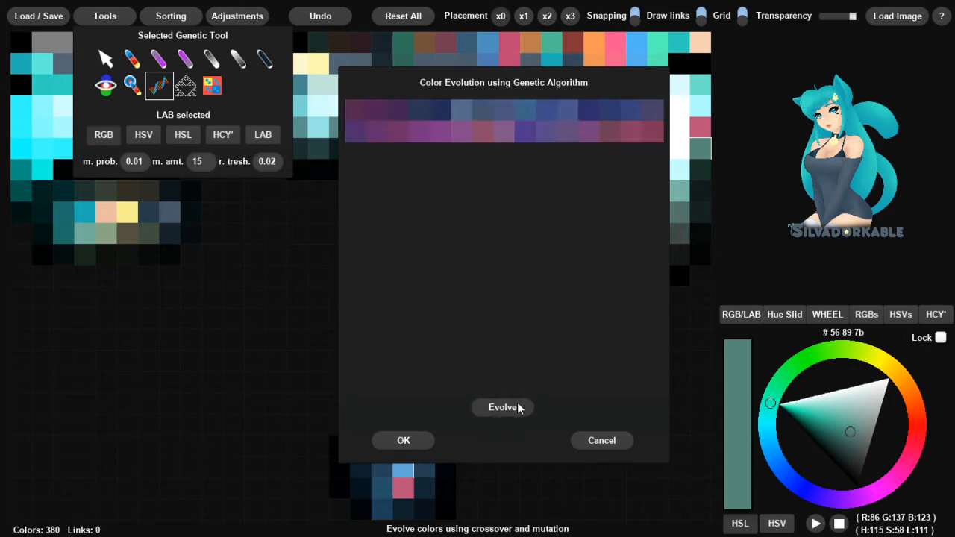
pyautogui.click(519, 408)
pyautogui.click(519, 408)
pyautogui.click(519, 408)
pyautogui.click(519, 408)
pyautogui.click(520, 408)
pyautogui.click(519, 408)
pyautogui.click(520, 408)
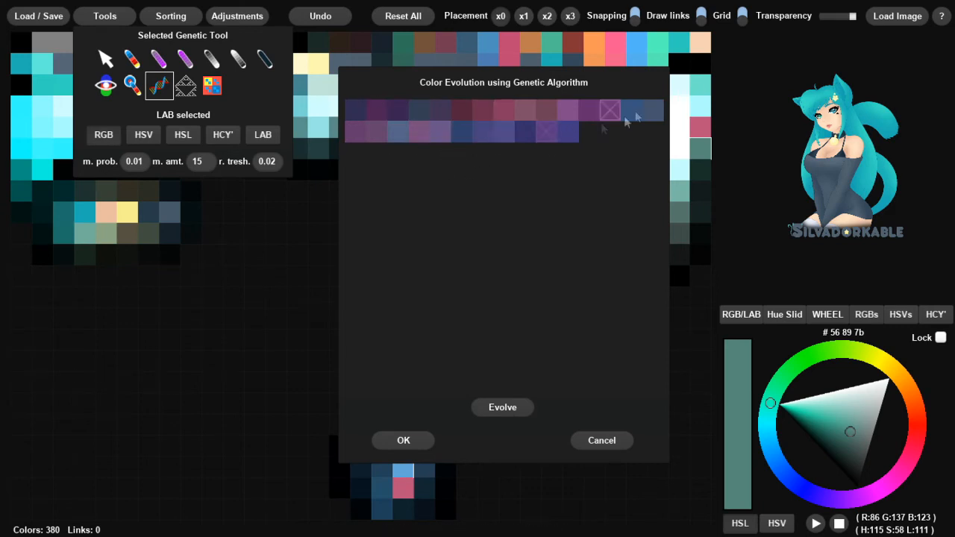
# Remove several individual swatches from the evolved set, evolving again between removals, and discard the whole color evolution.
pyautogui.click(548, 110)
pyautogui.click(537, 134)
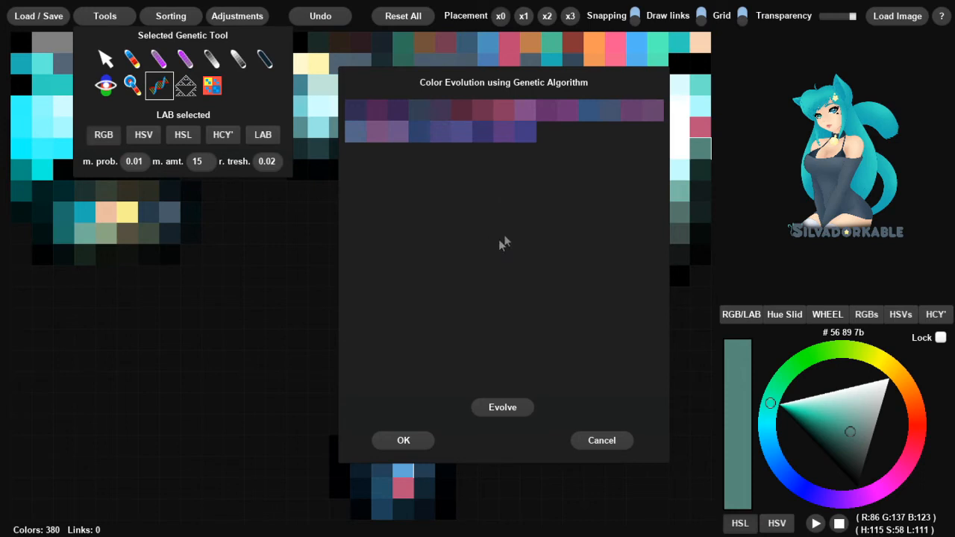
pyautogui.click(518, 409)
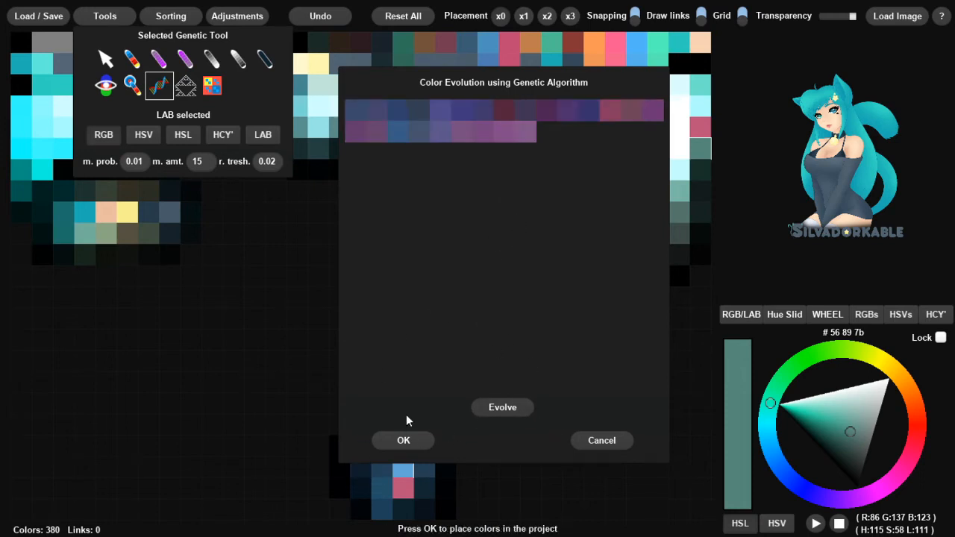
pyautogui.click(376, 134)
pyautogui.click(434, 131)
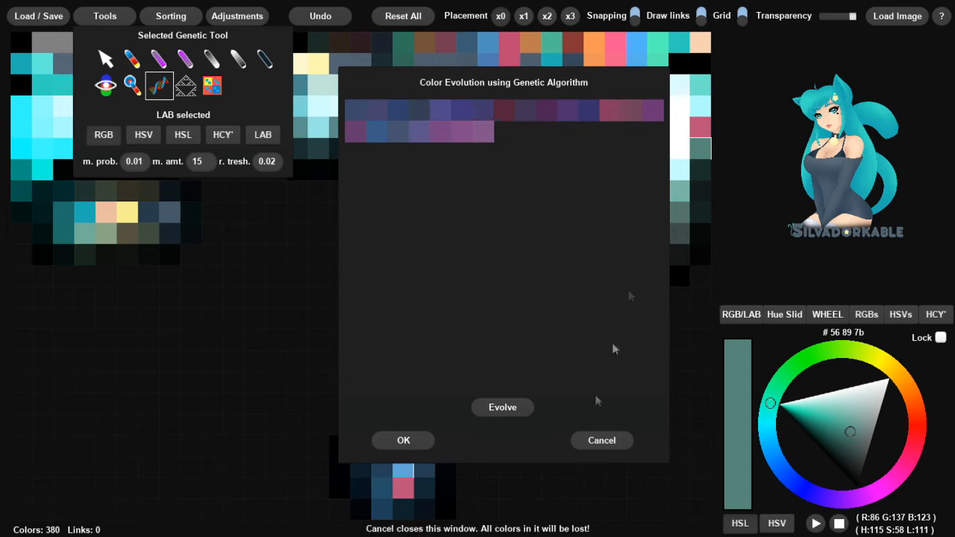
pyautogui.click(631, 111)
pyautogui.click(499, 415)
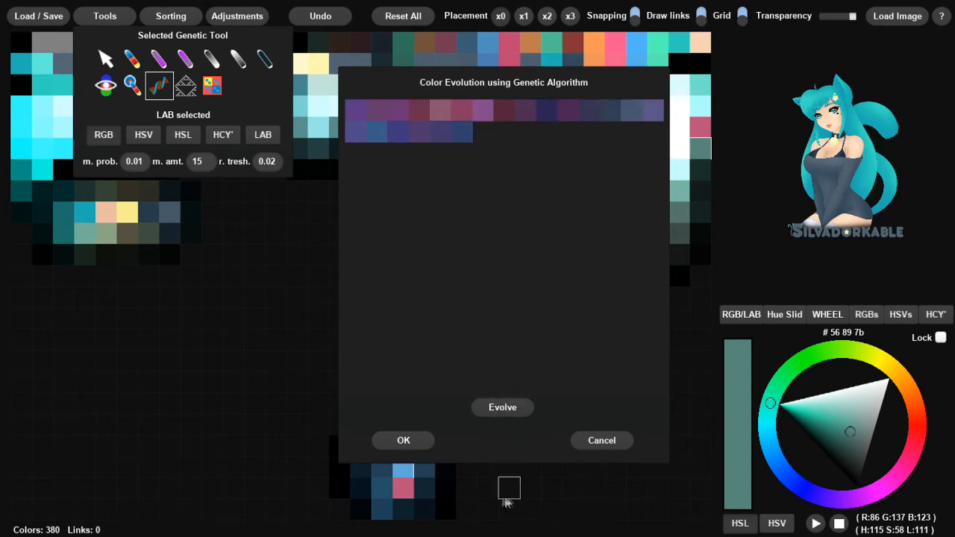
pyautogui.click(625, 440)
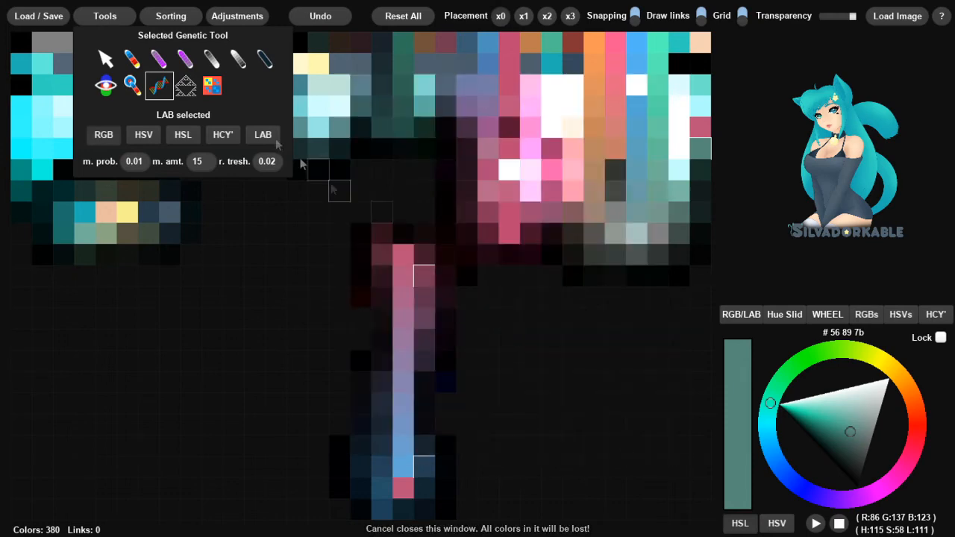
# Open the Cellular Automaton for the palette and evolve it five generations with the default red, green and blue rules.
pyautogui.click(189, 91)
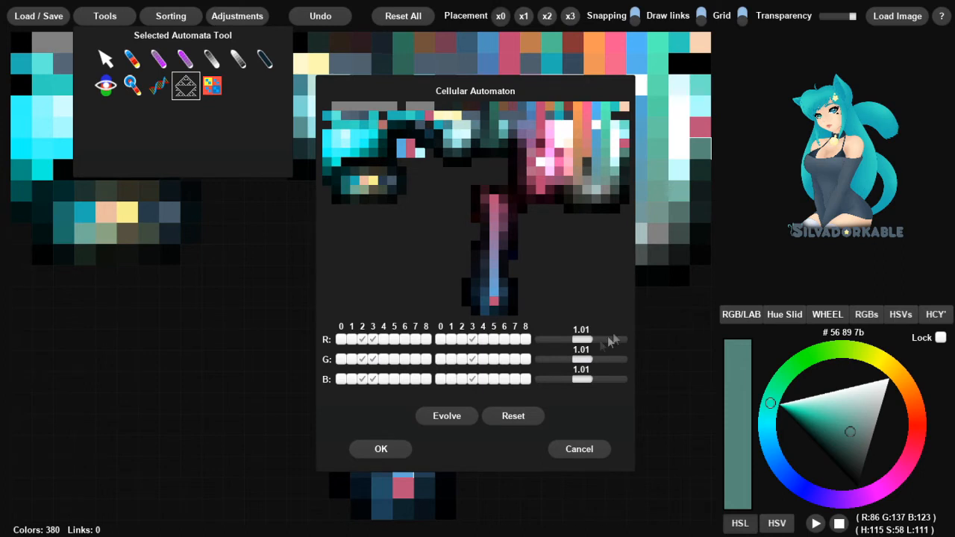
pyautogui.click(456, 418)
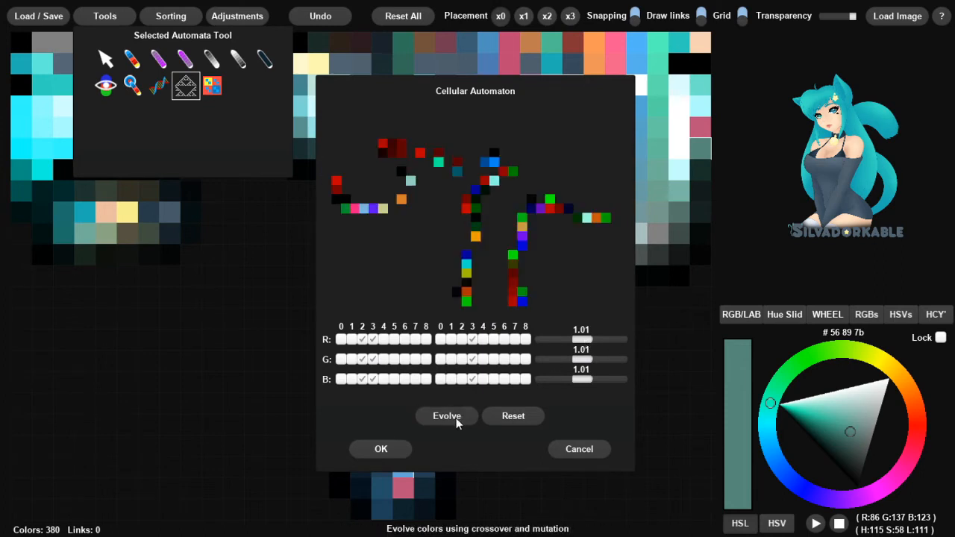
pyautogui.click(454, 417)
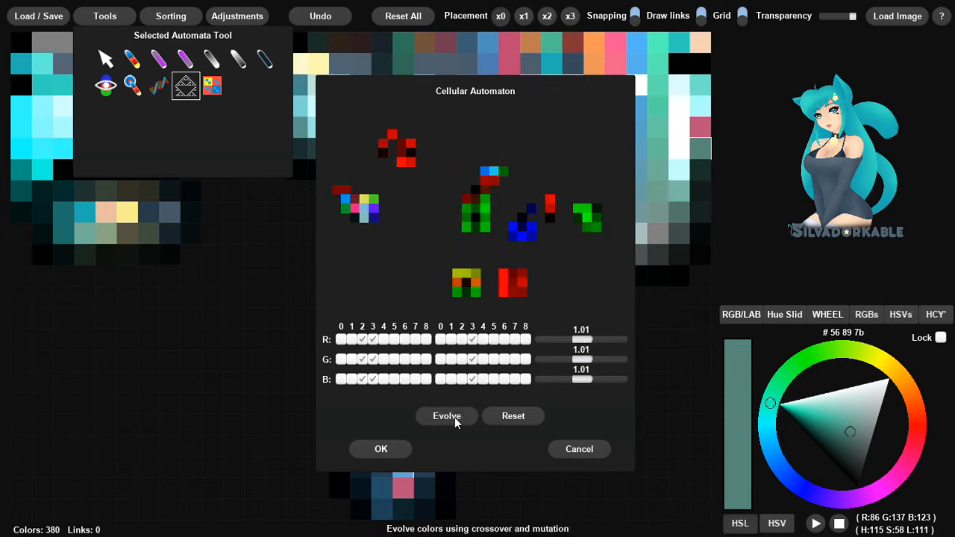
pyautogui.click(454, 417)
pyautogui.click(454, 417)
pyautogui.click(454, 417)
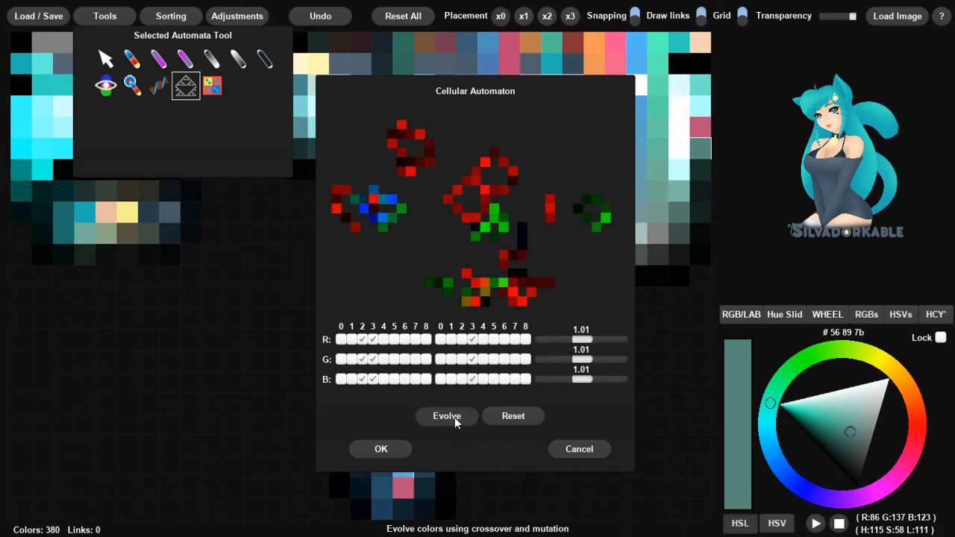
# Reset the automaton, enable additional red neighbour counts up to 7 in the first rule group, evolve once and reset the simulation.
pyautogui.click(513, 422)
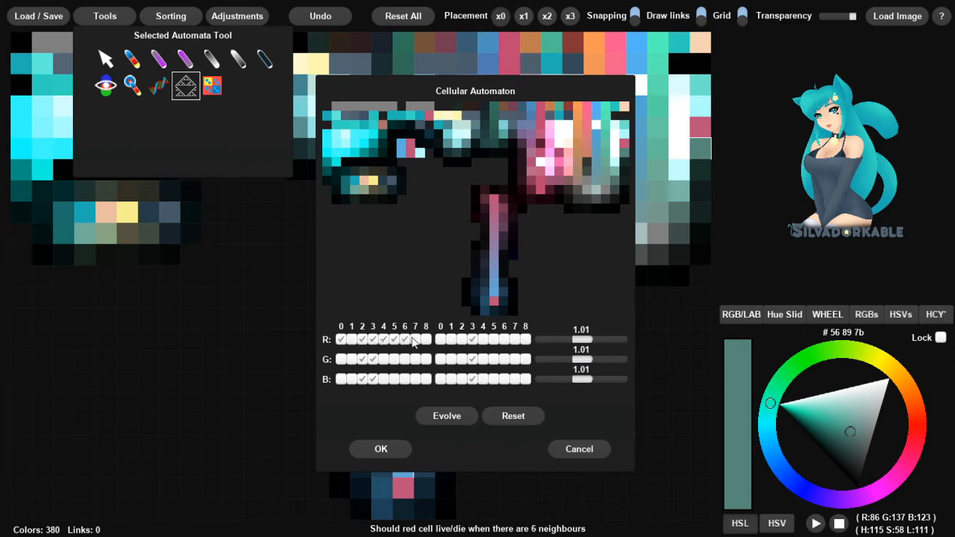
pyautogui.click(451, 416)
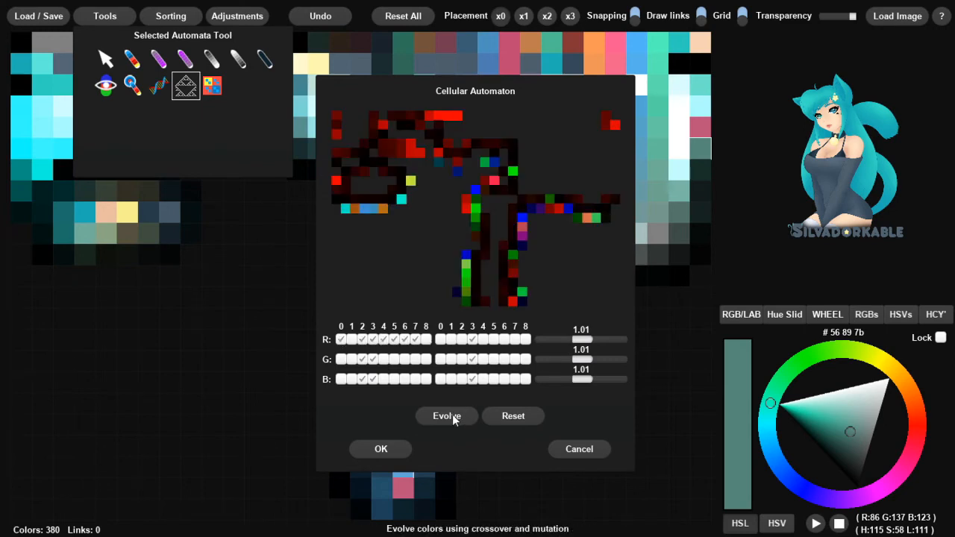
pyautogui.click(512, 419)
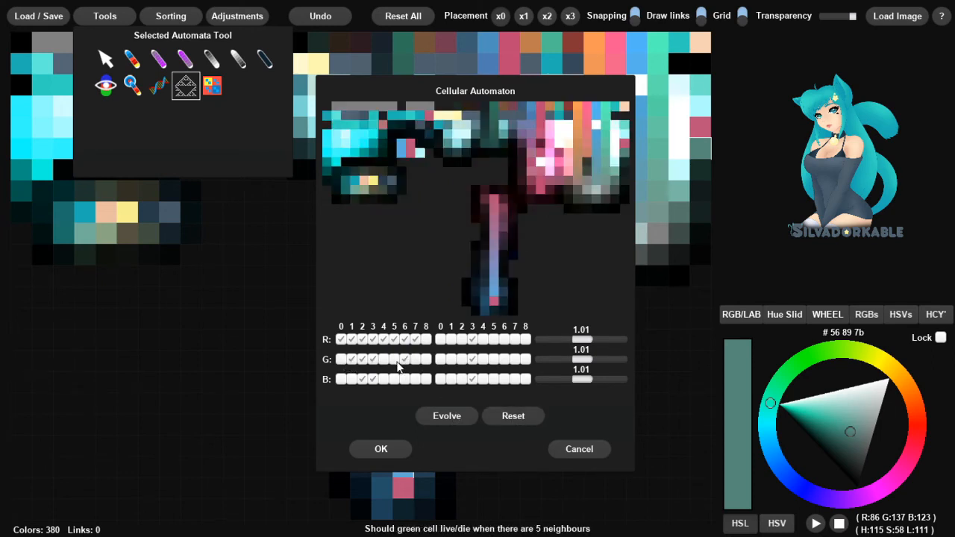
# Enable neighbour counts 0 to 7 for green and blue in the first rule group, evolve once, and discard the automaton.
pyautogui.click(394, 360)
pyautogui.click(413, 379)
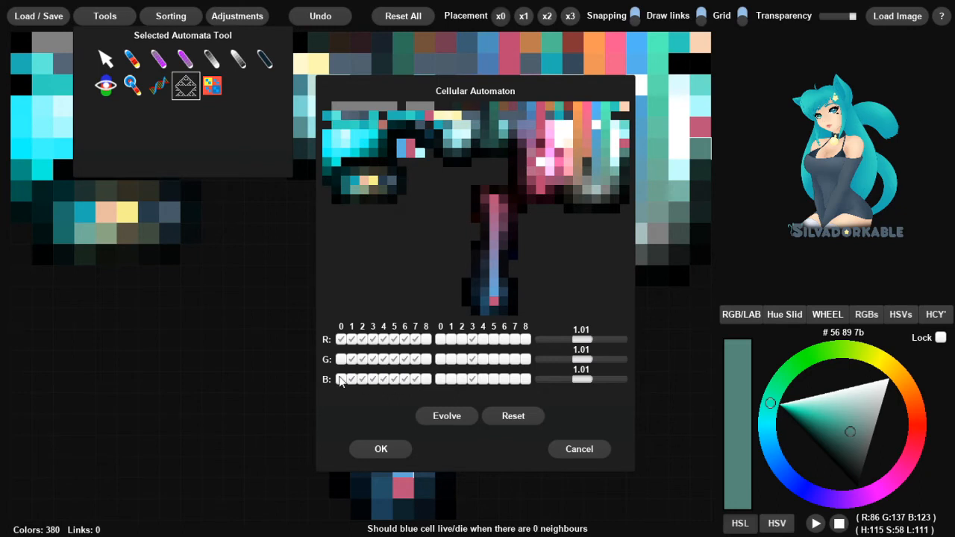
pyautogui.click(458, 419)
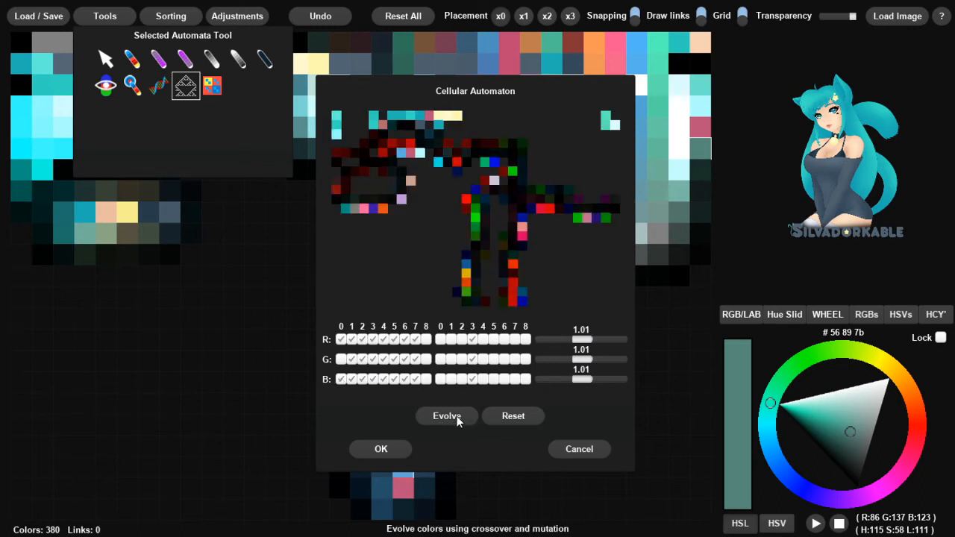
pyautogui.click(538, 415)
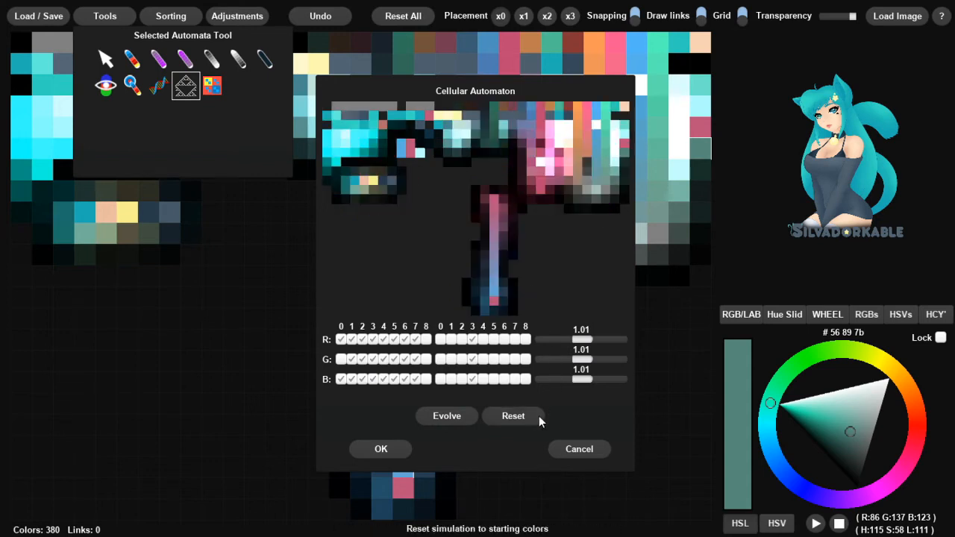
pyautogui.click(585, 449)
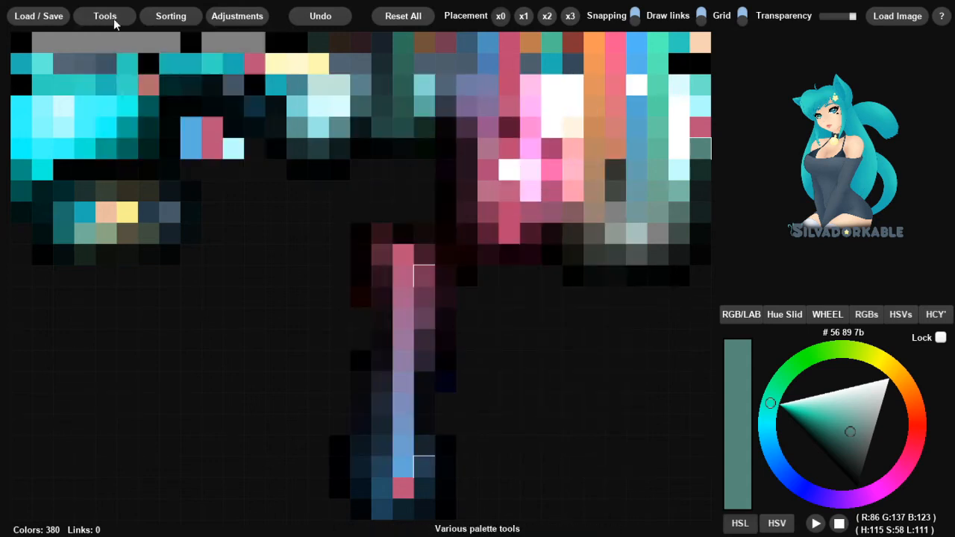
# Sort all palette colors by hue.
pyautogui.moveTo(183, 20)
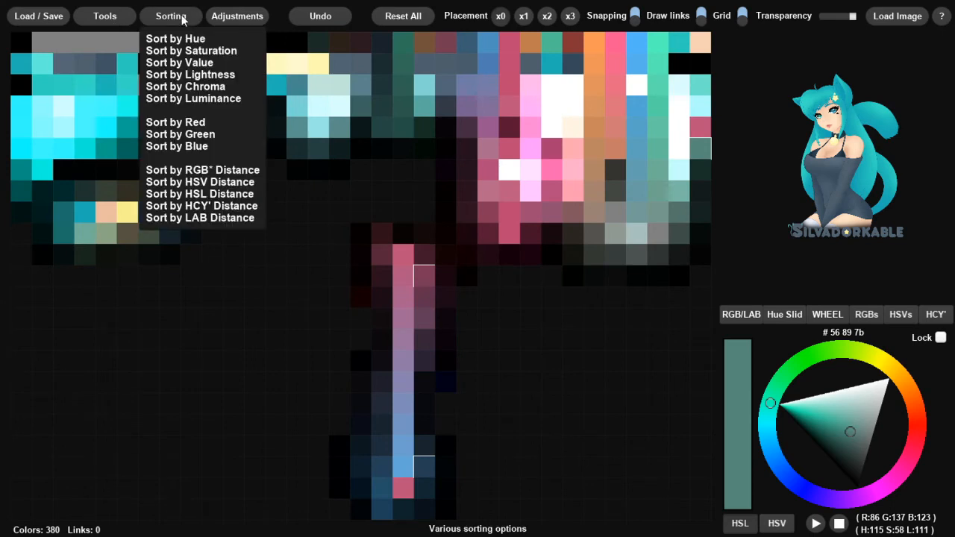
pyautogui.click(239, 38)
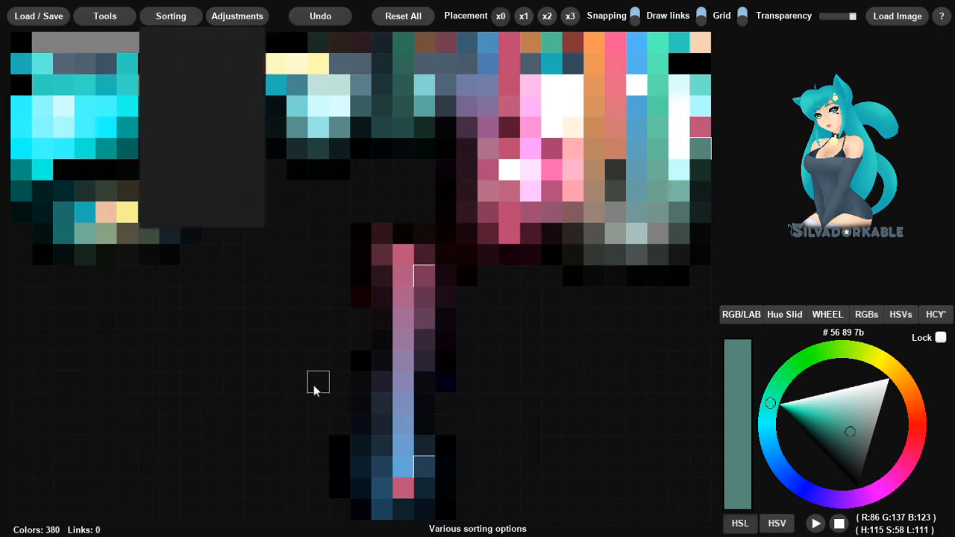
pyautogui.moveTo(201, 20)
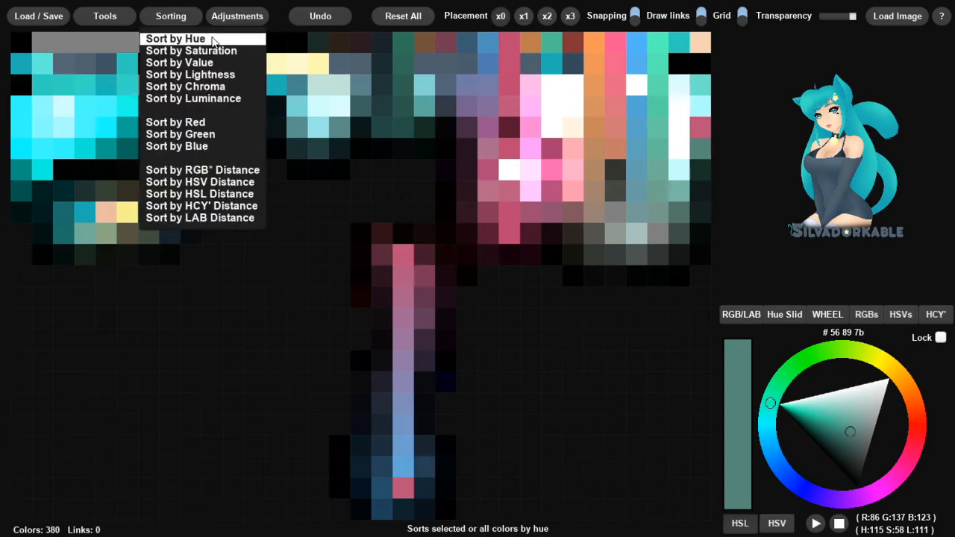
pyautogui.click(221, 42)
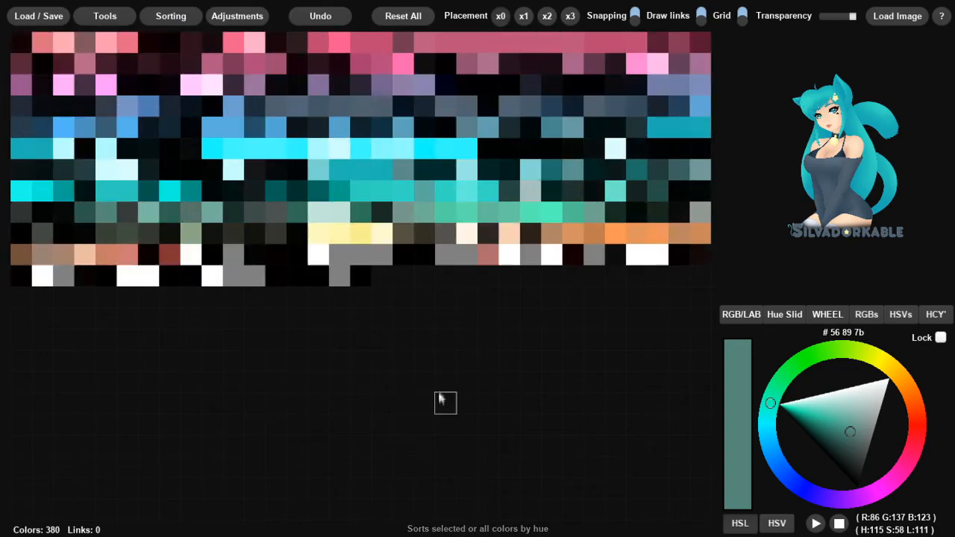
# Sort all palette colors by saturation and after that by value.
pyautogui.moveTo(181, 18)
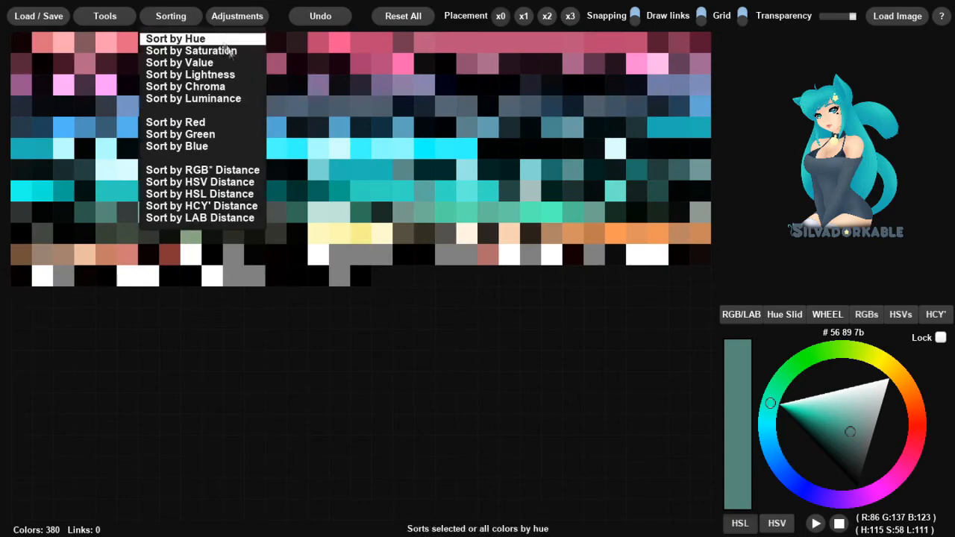
pyautogui.click(222, 50)
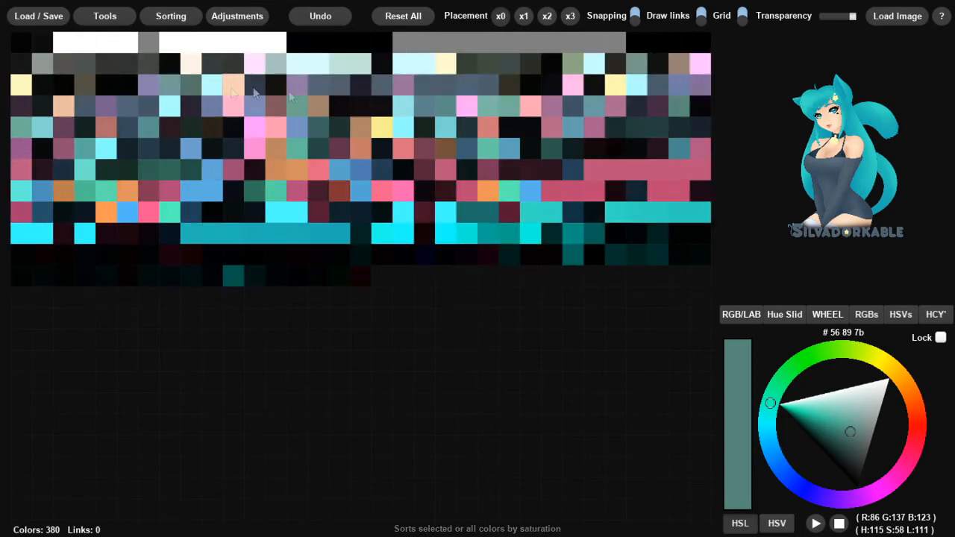
pyautogui.moveTo(181, 23)
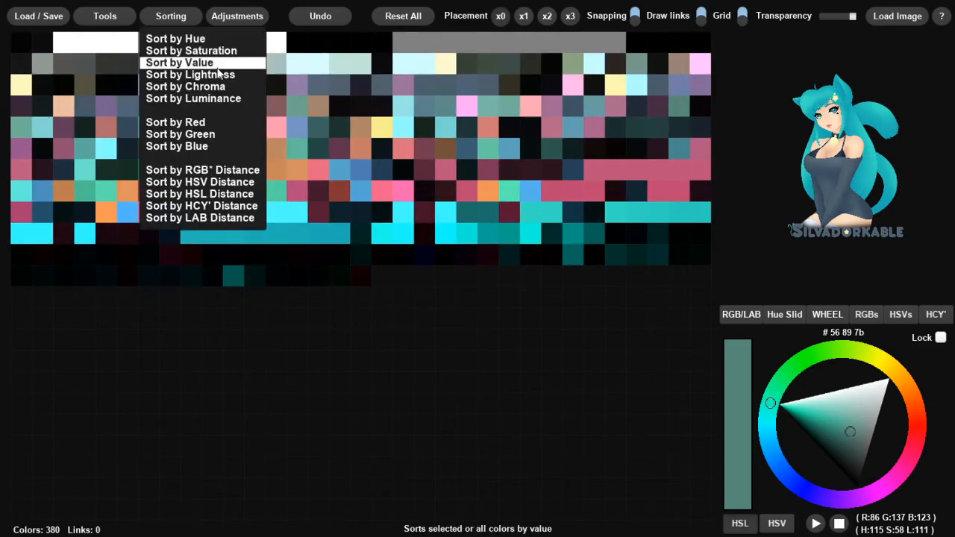
pyautogui.click(216, 63)
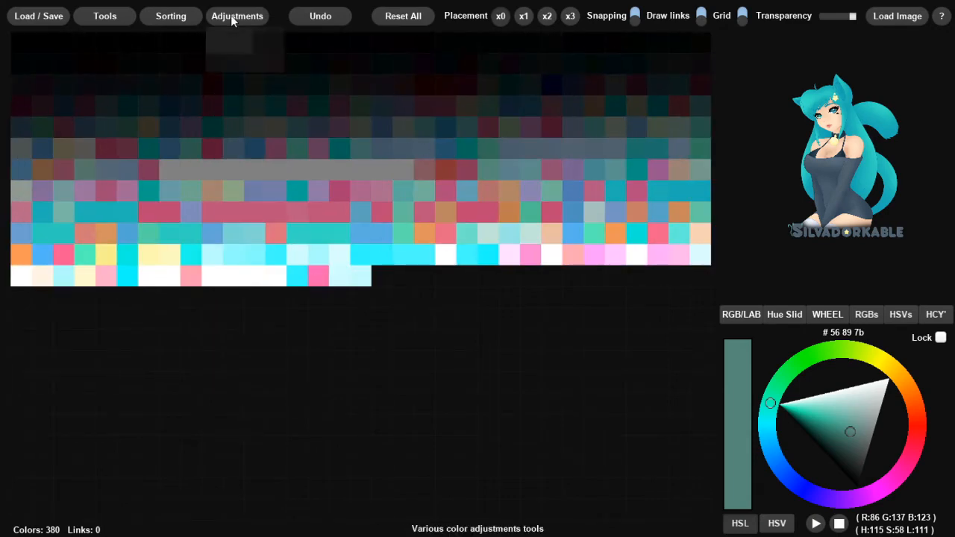
# Try shifting the palette's hue, saturation and lightness with the HSL color adjustment and cancel the changes.
pyautogui.moveTo(232, 16)
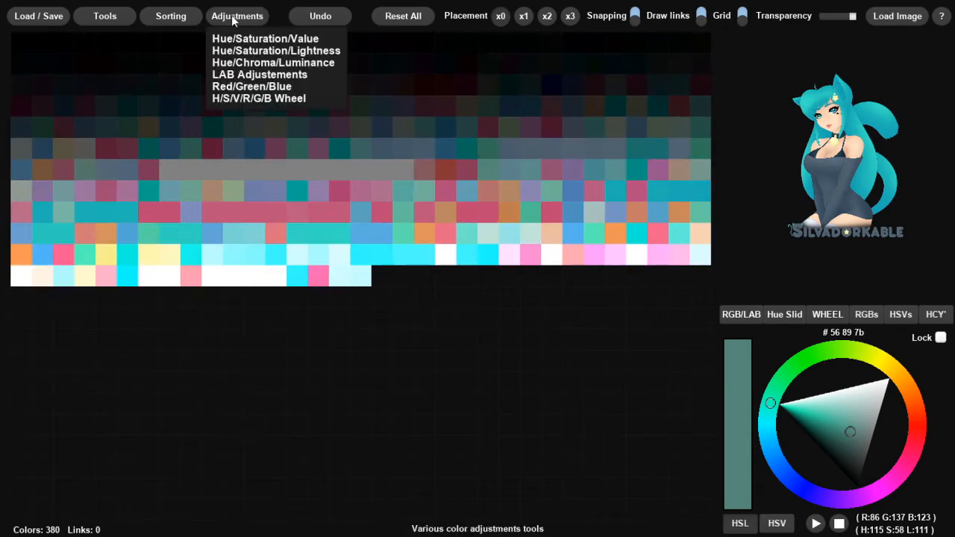
pyautogui.click(296, 46)
pyautogui.moveTo(344, 72); pyautogui.dragTo(351, 113)
pyautogui.click(345, 93)
pyautogui.click(376, 143)
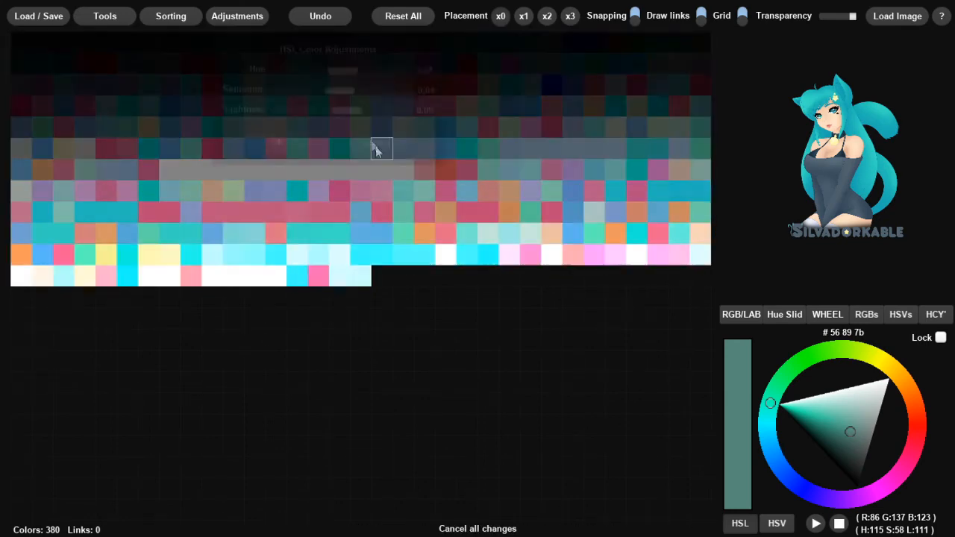
# Try shifting the palette's L* to 0.09, a* to 0.02 and b* to -0.03 with the LAB adjustments, and cancel the changes.
pyautogui.click(247, 18)
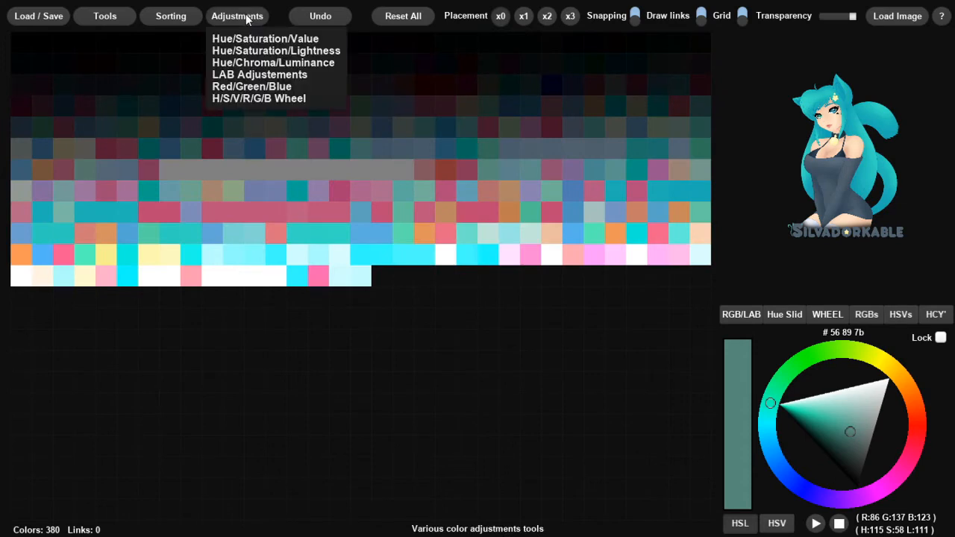
pyautogui.click(297, 76)
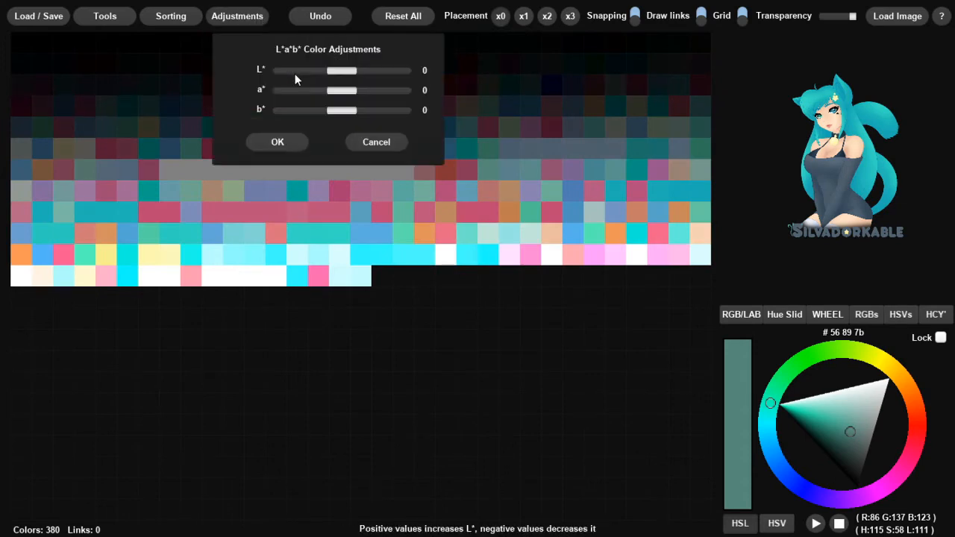
pyautogui.moveTo(341, 70); pyautogui.dragTo(341, 111)
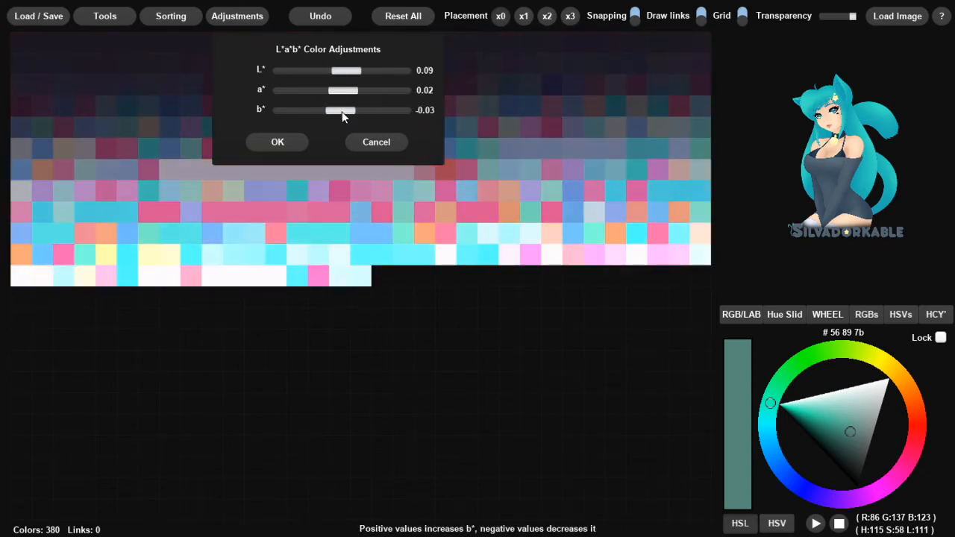
pyautogui.click(374, 143)
# Try raising the palette's chroma to 0.39 with the Hue/Chroma/Luminance adjustment and cancel the change.
pyautogui.click(251, 18)
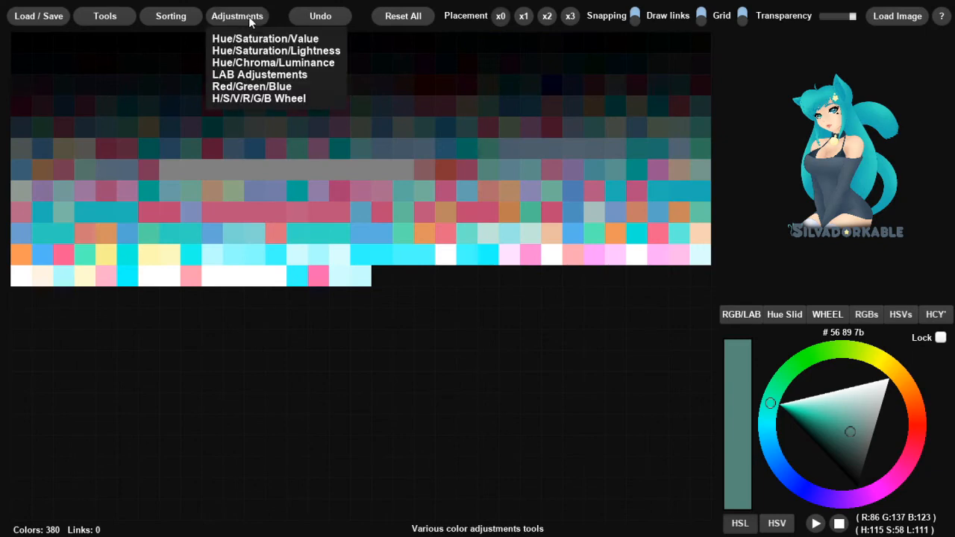
pyautogui.click(270, 67)
pyautogui.moveTo(354, 90)
pyautogui.mouseDown()
pyautogui.moveTo(375, 96)
pyautogui.moveTo(341, 90)
pyautogui.moveTo(371, 92)
pyautogui.mouseUp()
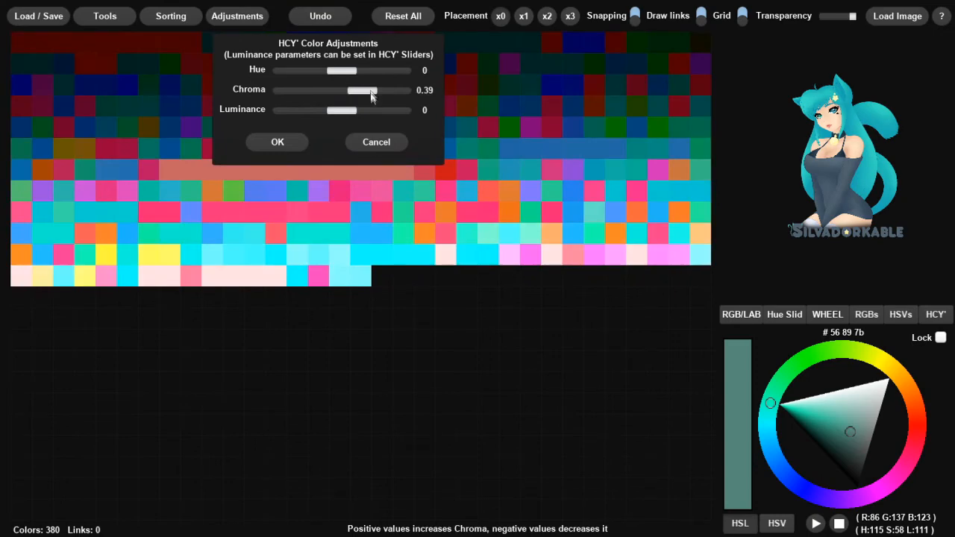
pyautogui.click(374, 141)
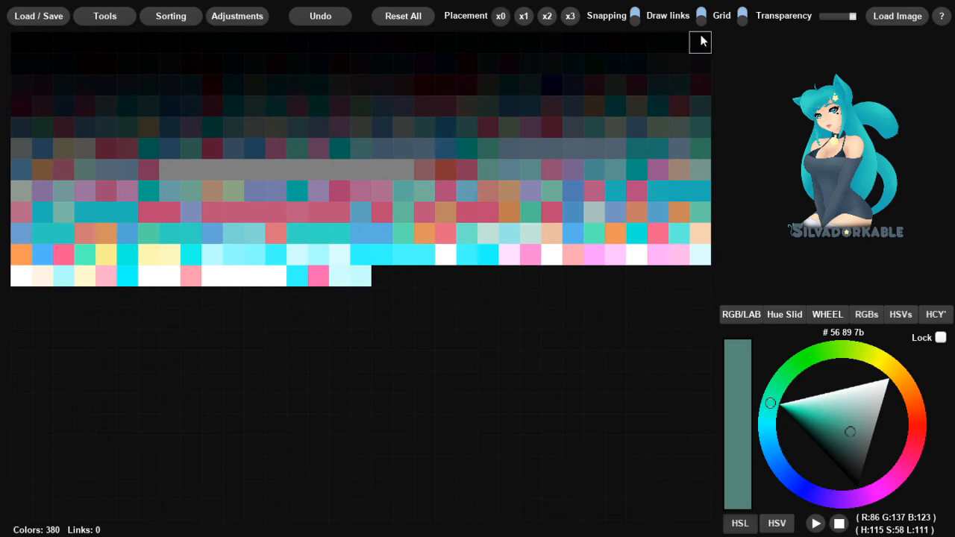
# Extract at most 128 colors from the corgi image and sort them by hue.
pyautogui.click(744, 19)
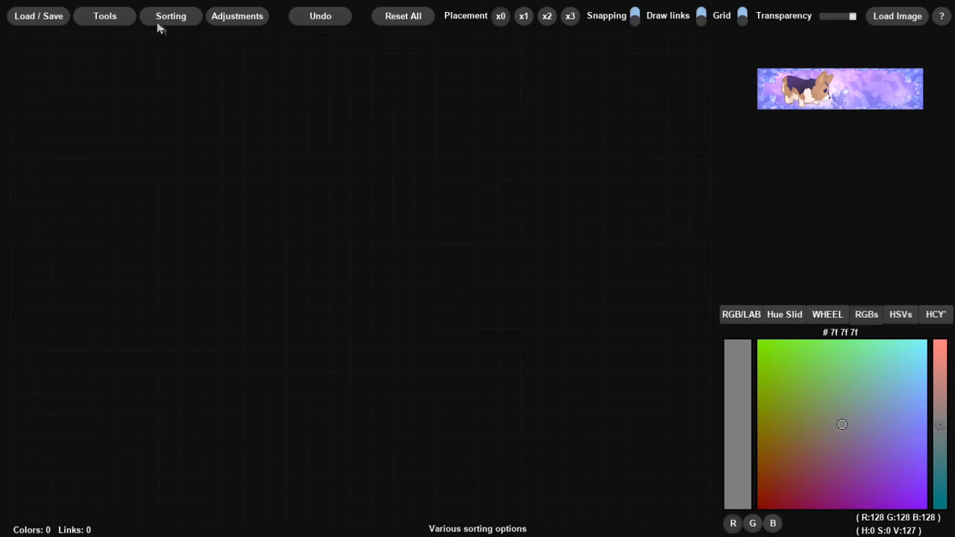
pyautogui.rightClick(805, 89)
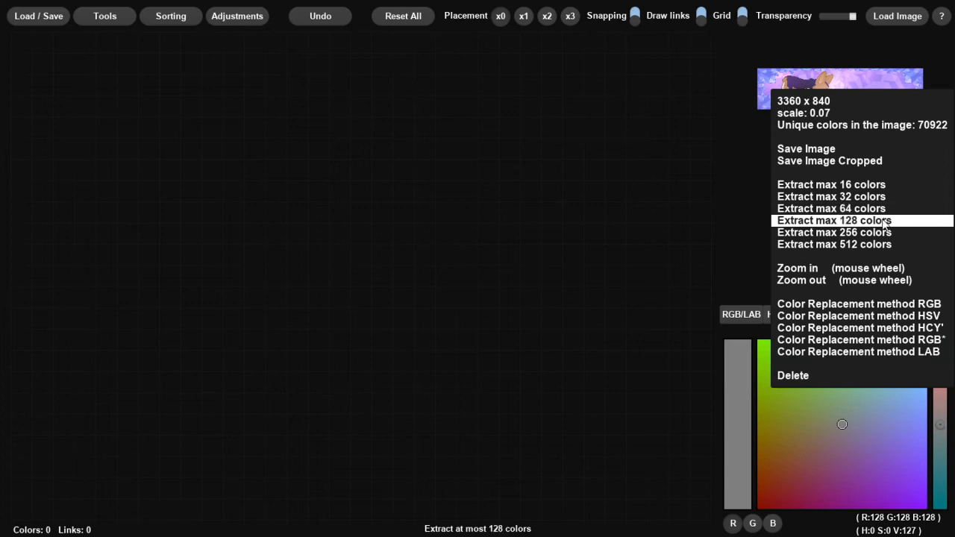
pyautogui.click(878, 221)
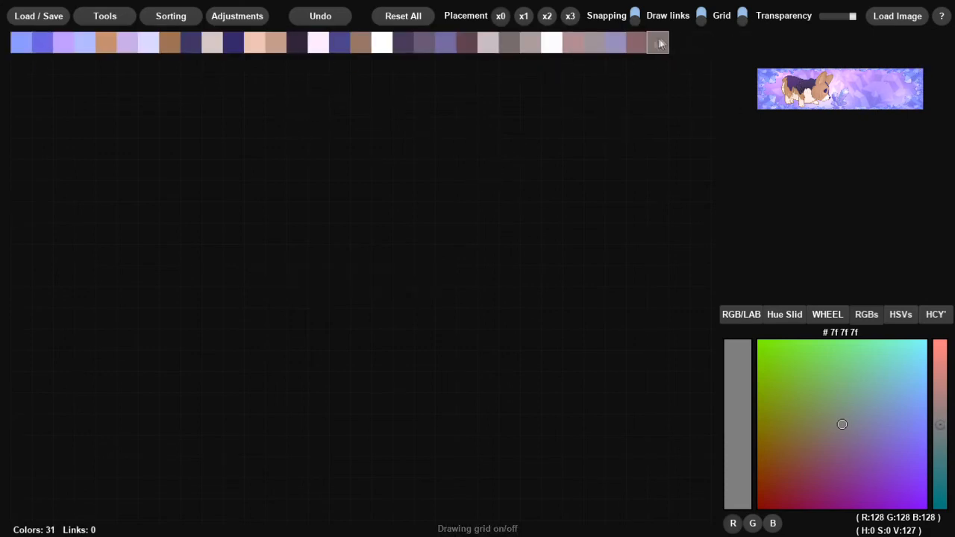
pyautogui.click(167, 16)
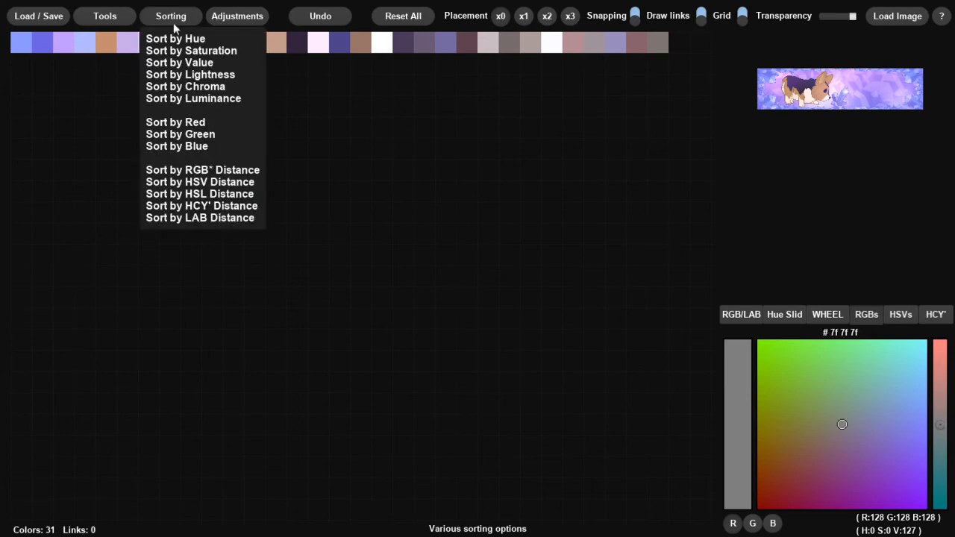
pyautogui.click(176, 38)
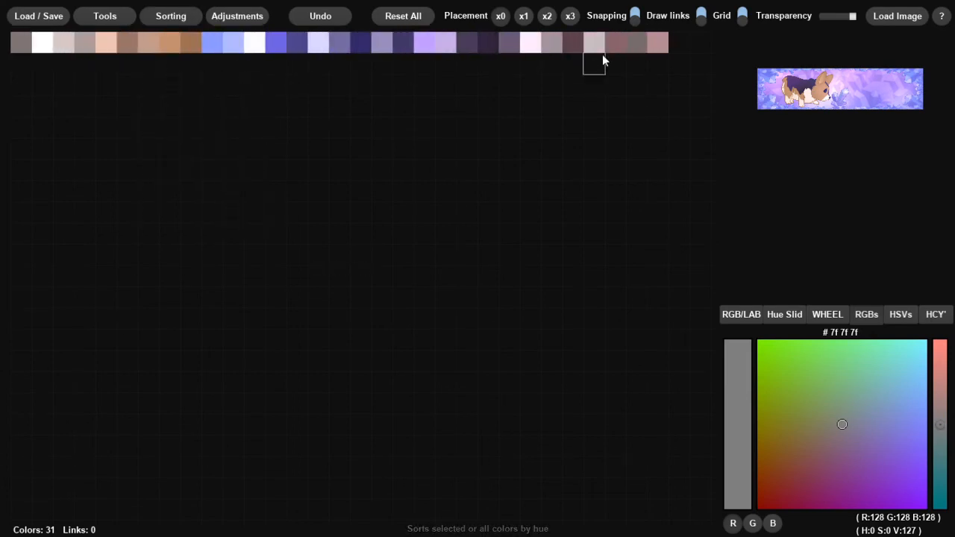
# Open the Genetic tool's color evolution for the palette and switch to the Magic Brush tool.
pyautogui.click(116, 20)
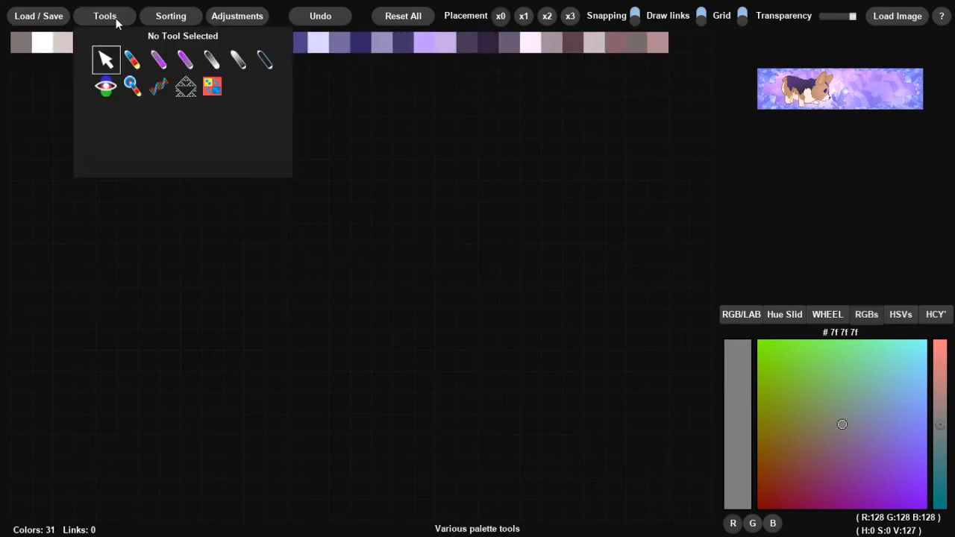
pyautogui.click(157, 88)
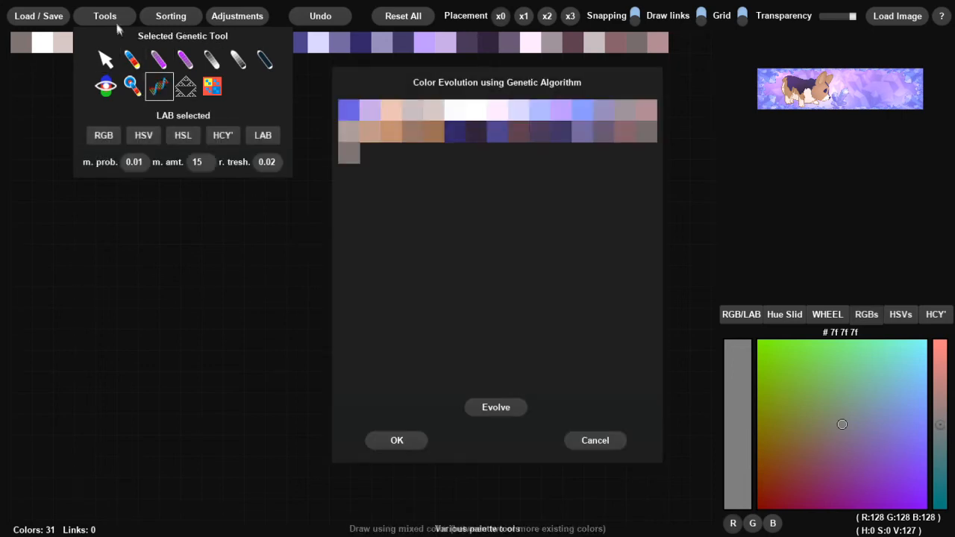
pyautogui.click(132, 87)
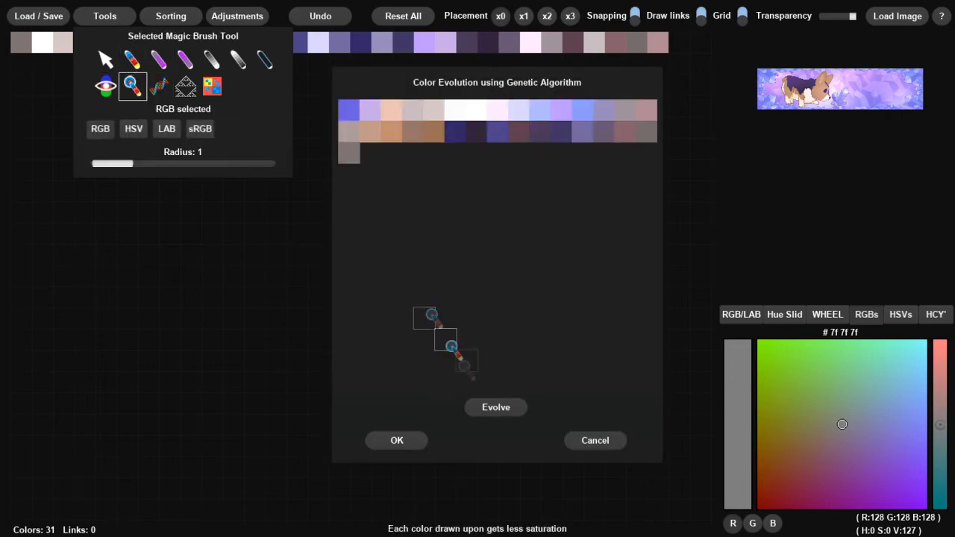
# Evolve the palette colors four times with the genetic algorithm and discard the evolved colors.
pyautogui.click(497, 411)
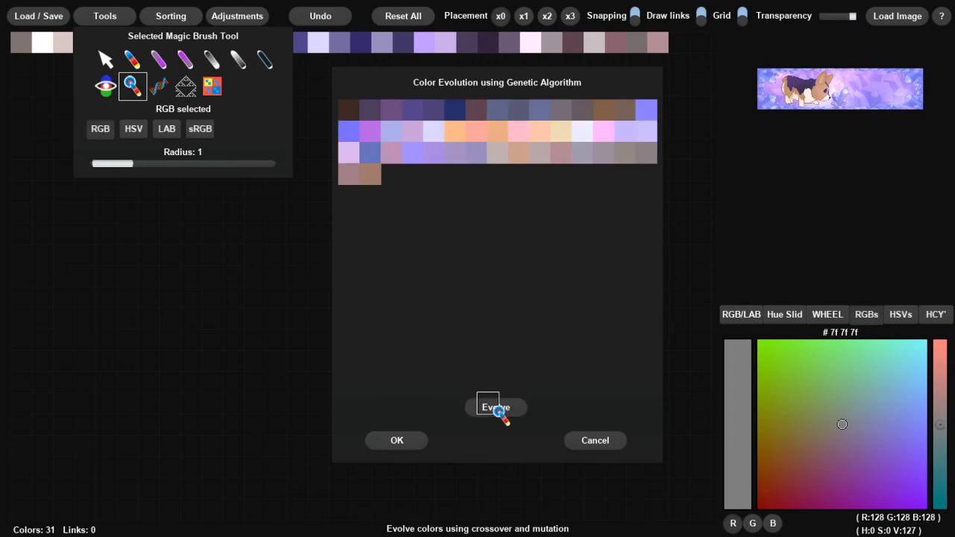
pyautogui.click(497, 409)
pyautogui.click(496, 409)
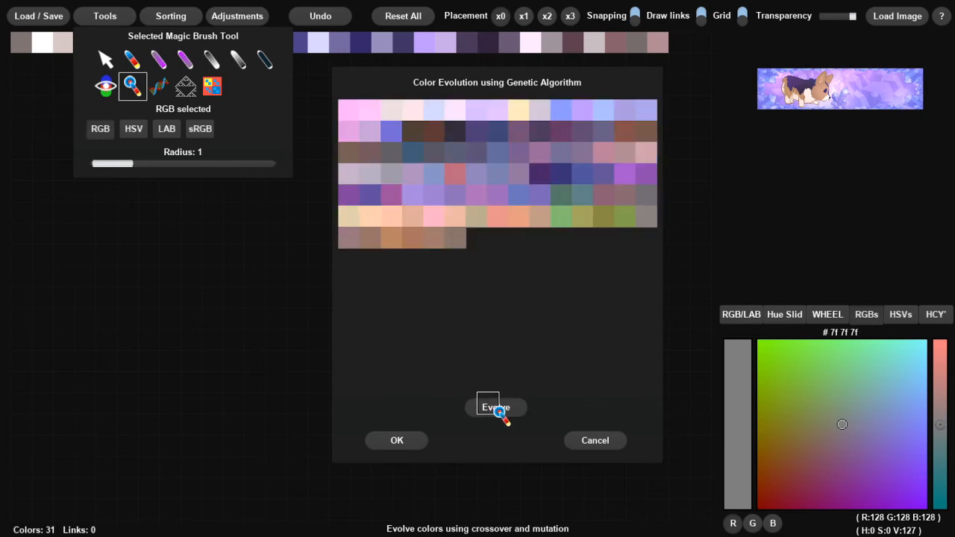
pyautogui.click(497, 408)
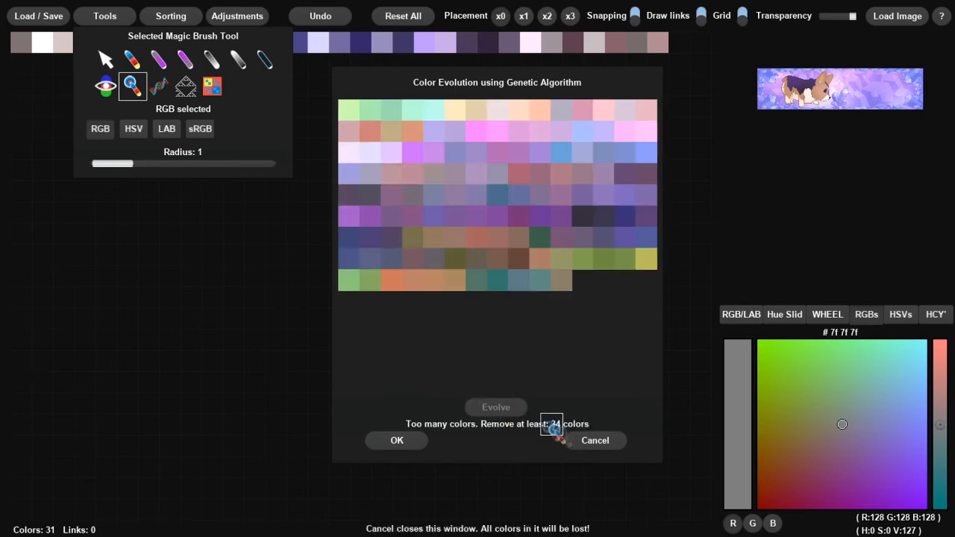
pyautogui.click(605, 445)
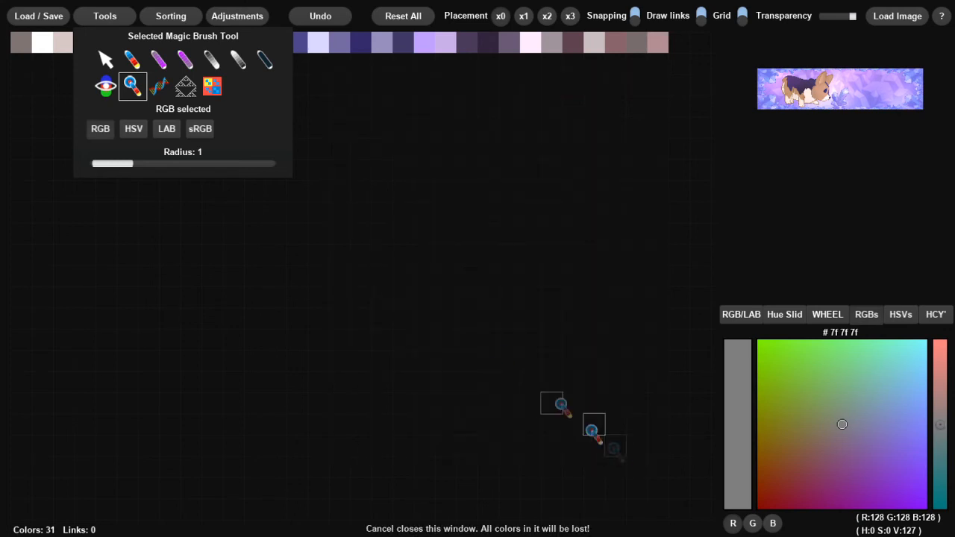
# Paint several rows of new colors beneath the palette row with the Magic Brush in RGB mode at radius 1.
pyautogui.moveTo(666, 67)
pyautogui.mouseDown()
pyautogui.moveTo(405, 63)
pyautogui.moveTo(104, 86)
pyautogui.moveTo(23, 76)
pyautogui.moveTo(177, 64)
pyautogui.moveTo(386, 88)
pyautogui.moveTo(699, 85)
pyautogui.moveTo(24, 110)
pyautogui.moveTo(197, 122)
pyautogui.moveTo(759, 128)
pyautogui.moveTo(26, 165)
pyautogui.mouseUp()
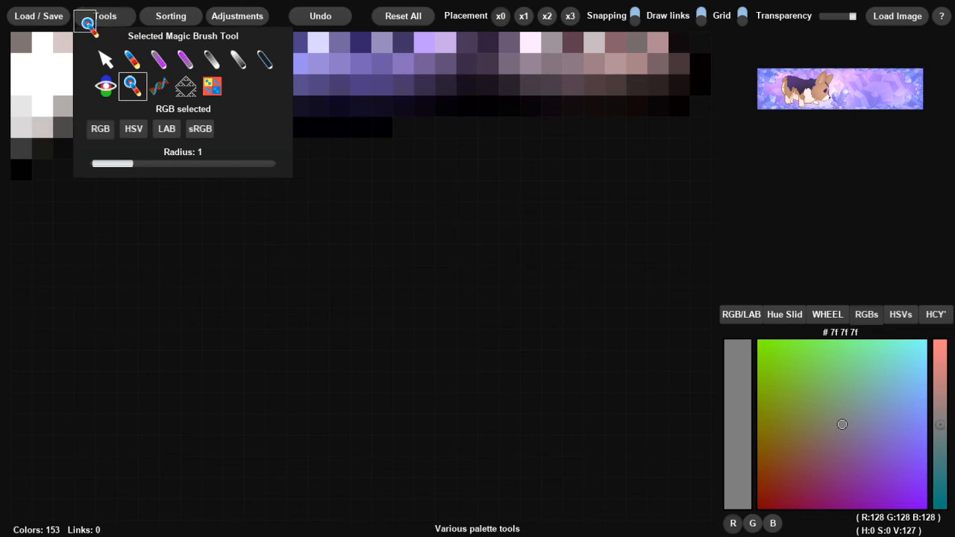
pyautogui.click(90, 19)
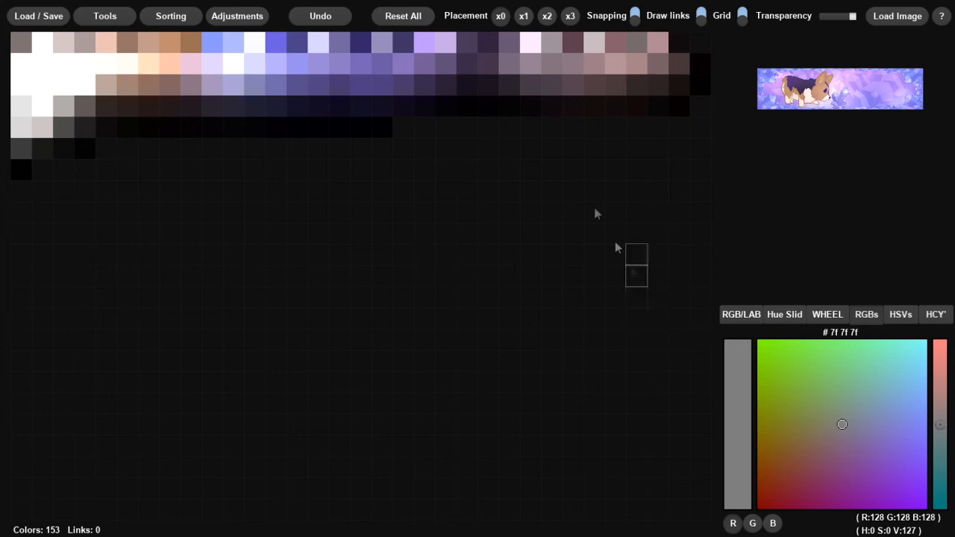
pyautogui.click(233, 18)
pyautogui.click(170, 20)
pyautogui.click(236, 64)
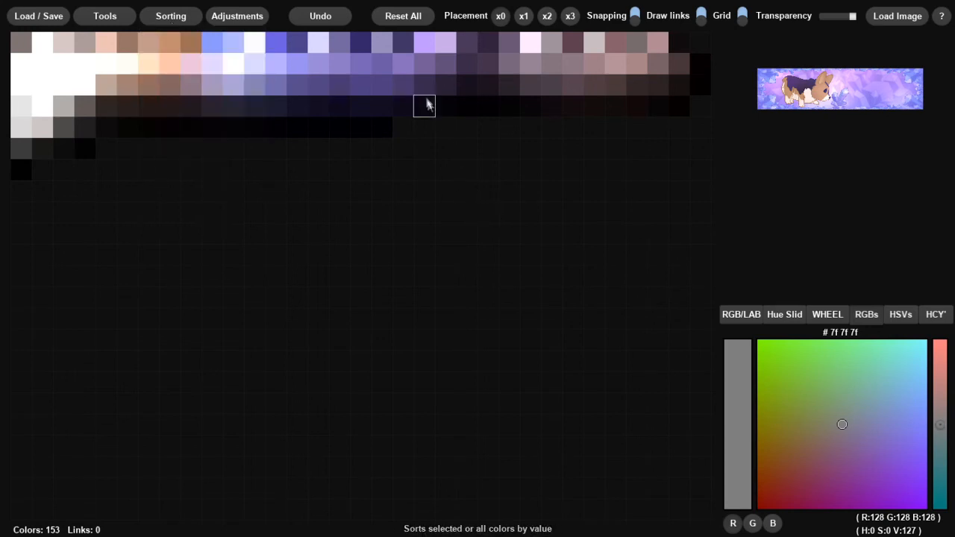
# Try generating tetriadic colors from the muted purple swatch in the second row and analogous colors from the blue-violet swatch in the first row.
pyautogui.rightClick(427, 69)
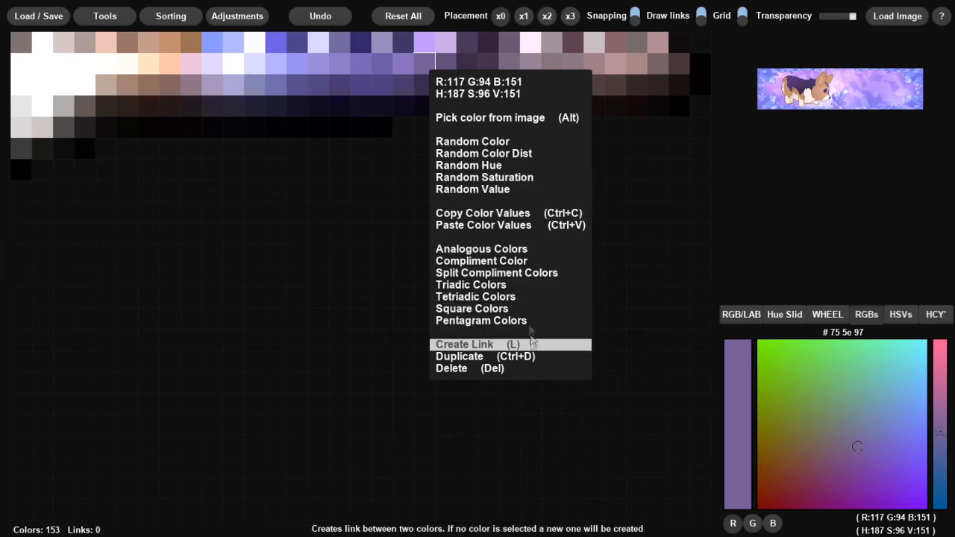
pyautogui.click(526, 300)
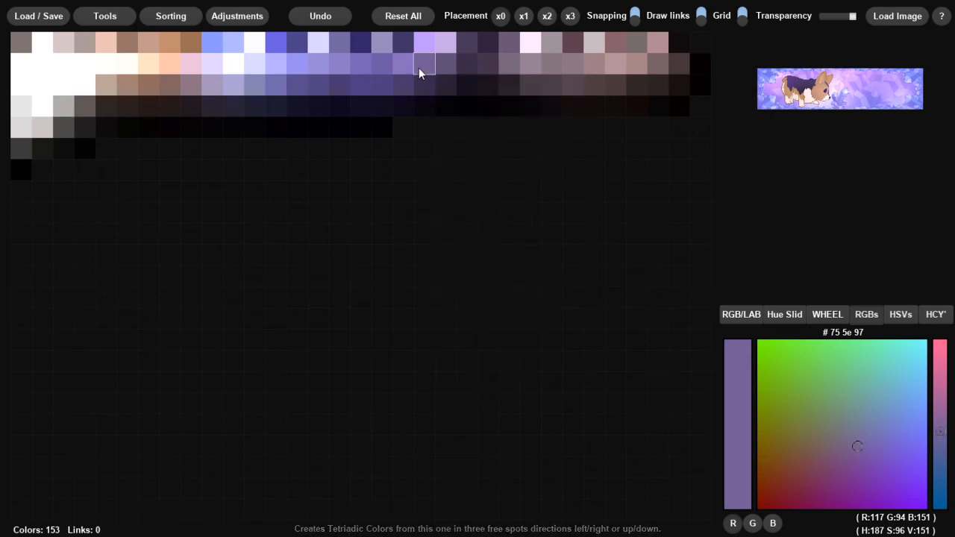
pyautogui.click(273, 47)
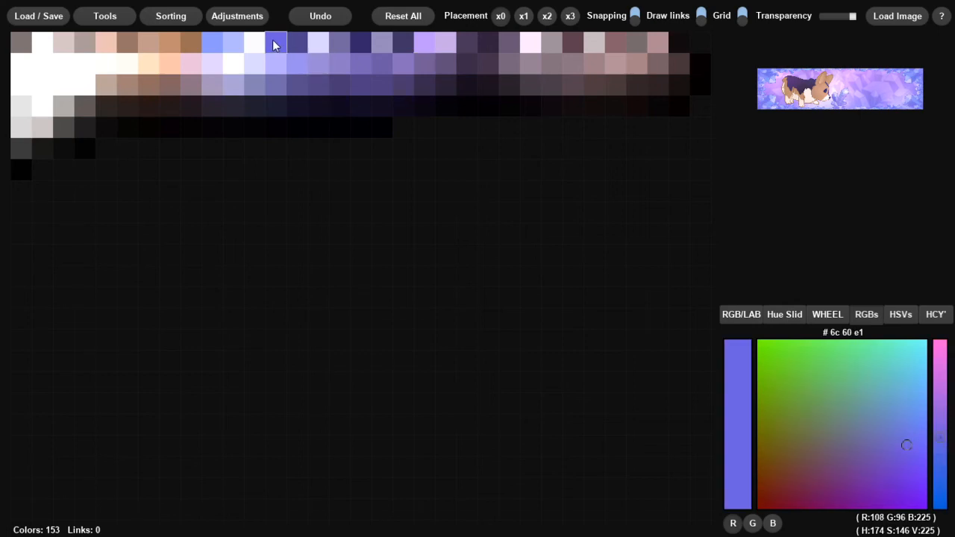
pyautogui.rightClick(282, 45)
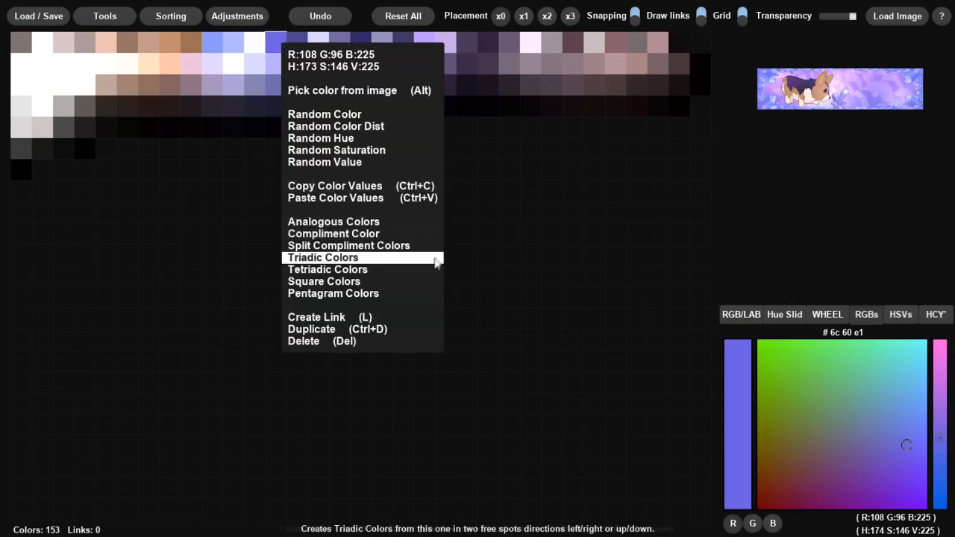
pyautogui.click(414, 222)
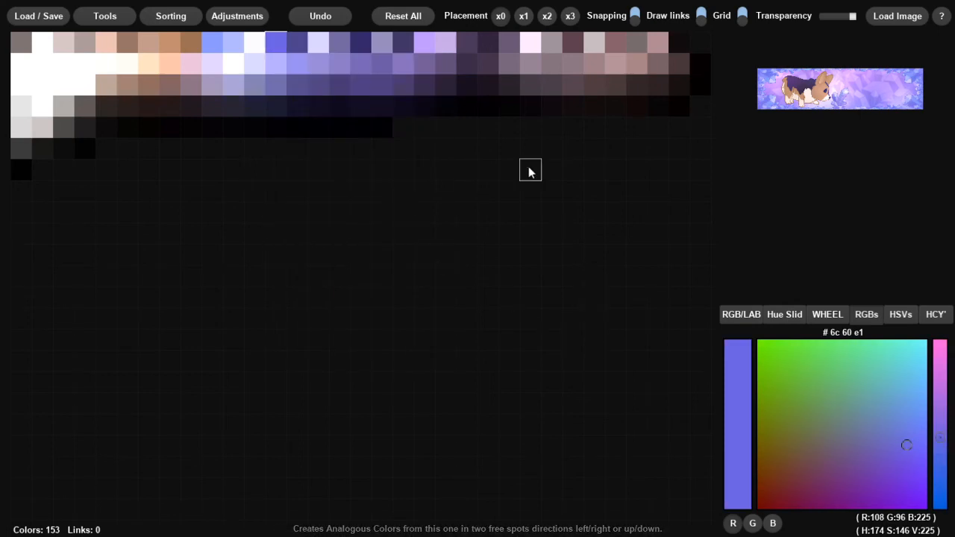
# Link the dark blue swatch in the first row to a new color in the empty grid area below the palette.
pyautogui.rightClick(357, 38)
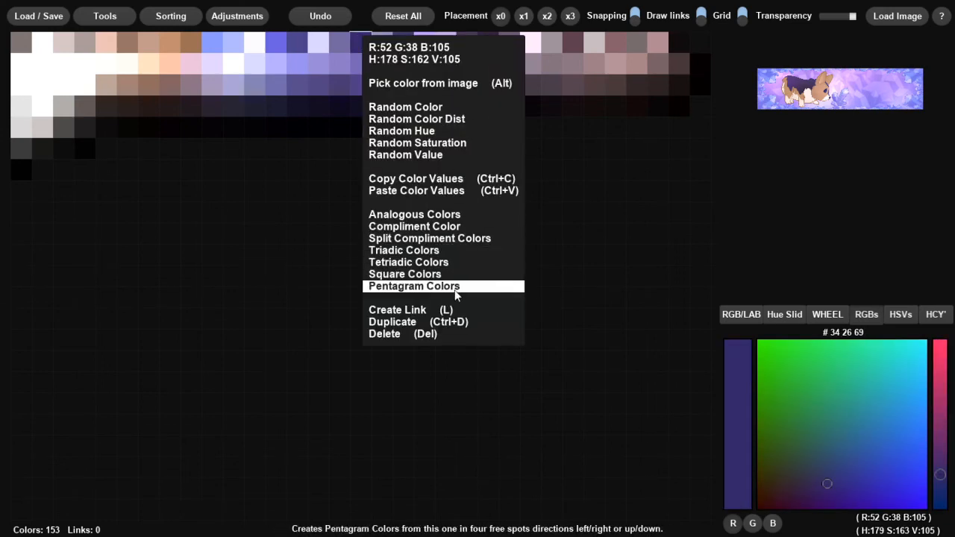
pyautogui.click(451, 310)
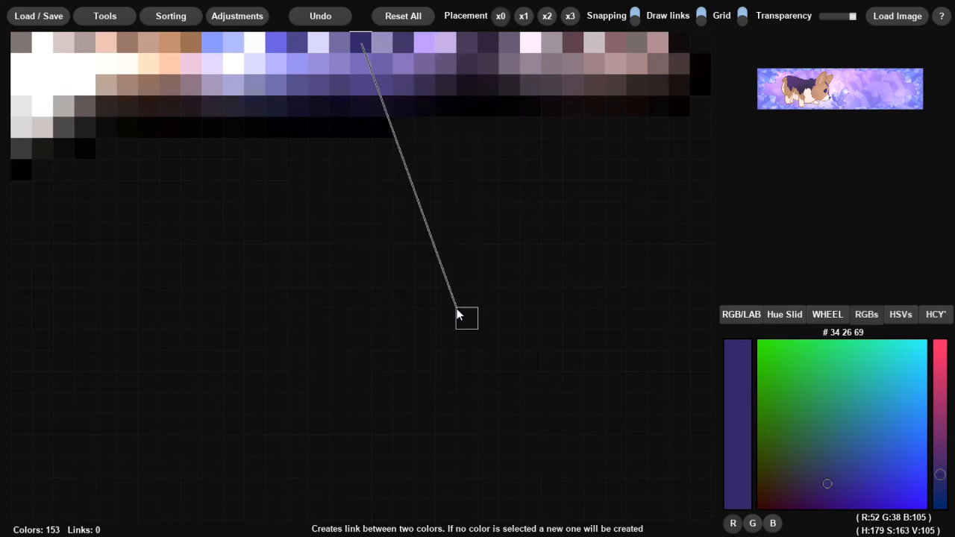
pyautogui.click(469, 194)
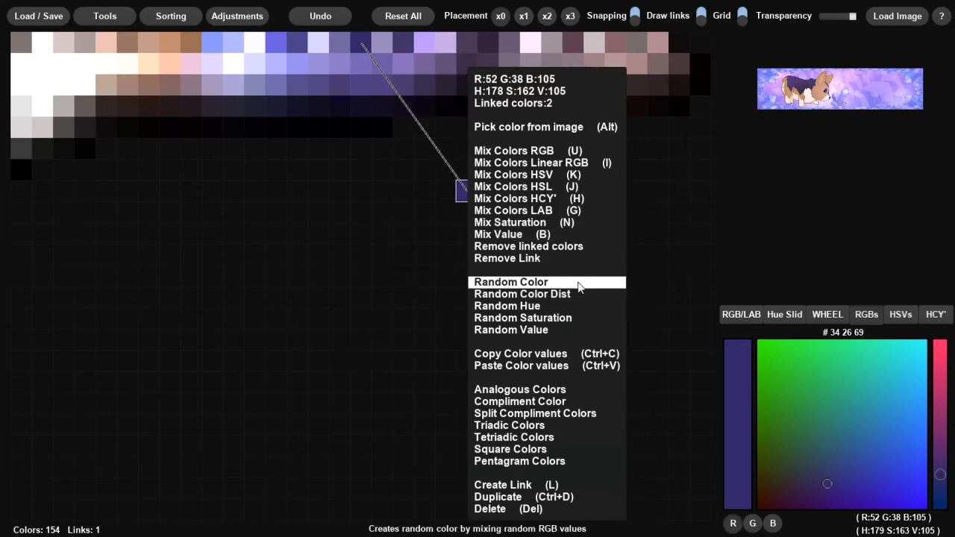
# Generate split compliment colors and pentagram colors around the linked dark blue swatch.
pyautogui.click(563, 413)
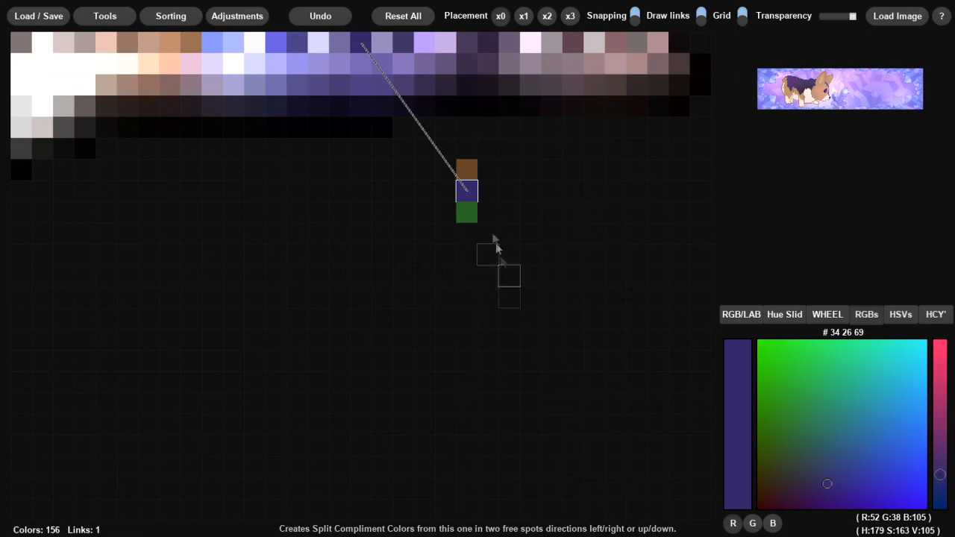
pyautogui.rightClick(474, 195)
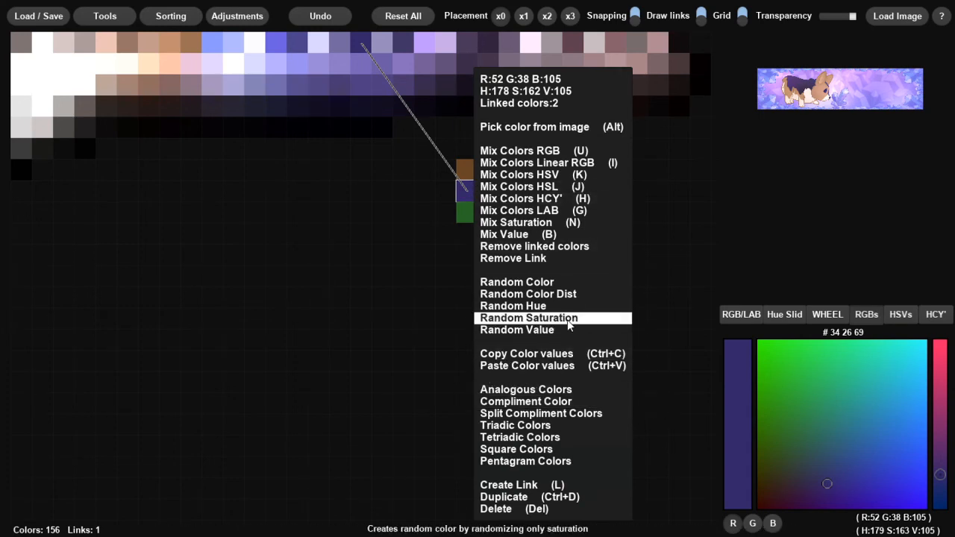
pyautogui.click(584, 461)
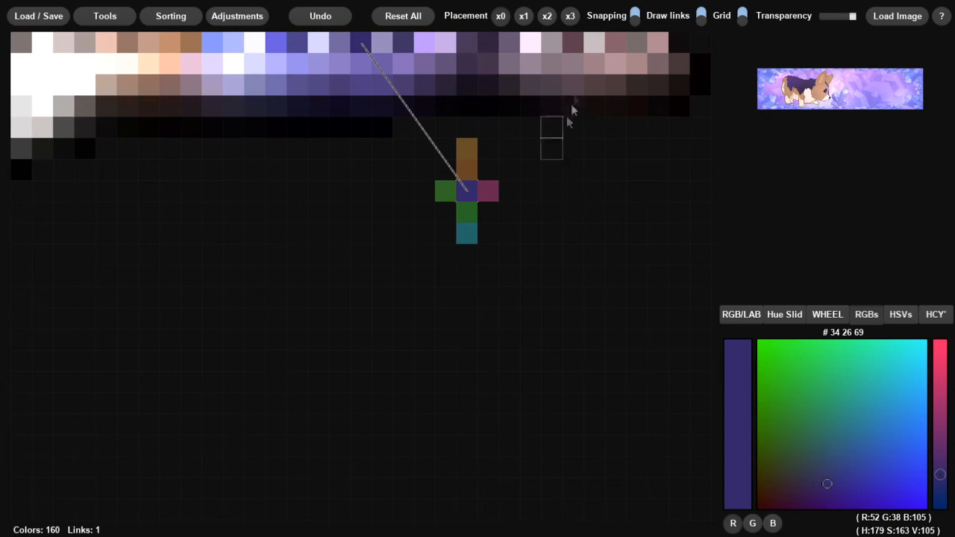
# Link the dark plum swatch in the first row to a new color in the empty area below the palette.
pyautogui.rightClick(576, 52)
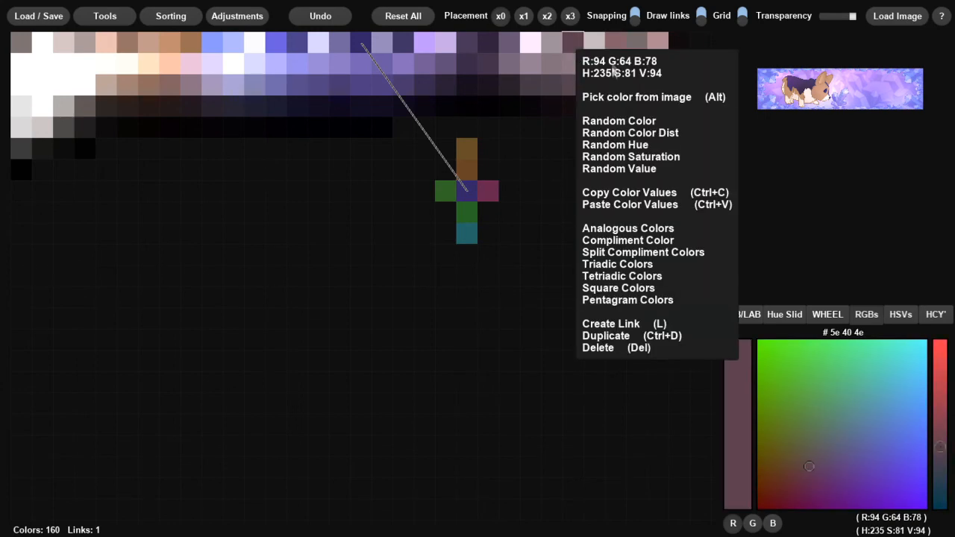
pyautogui.click(622, 330)
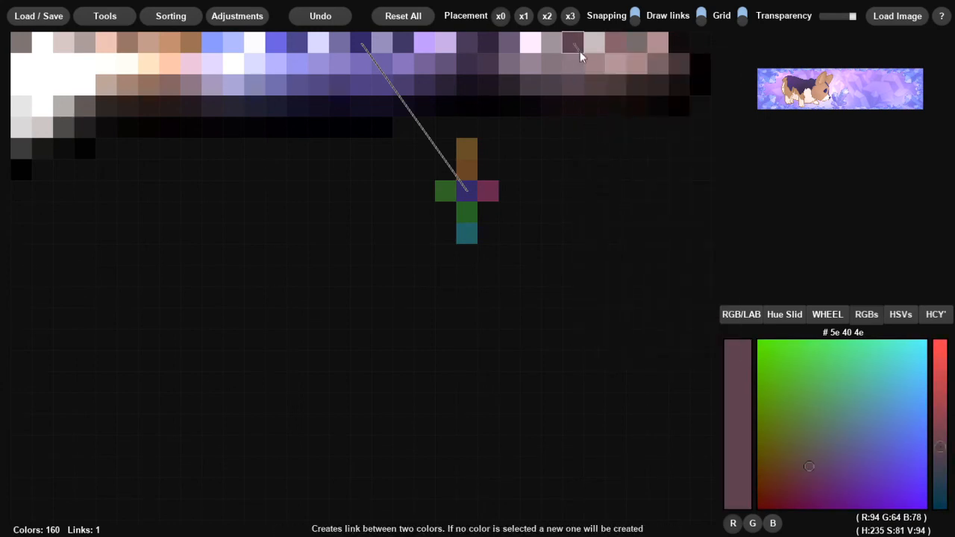
pyautogui.click(598, 319)
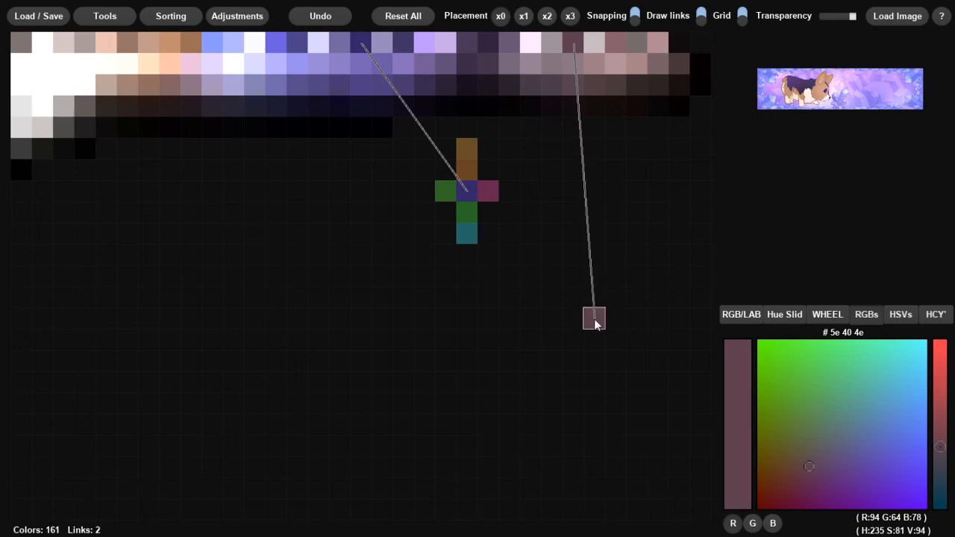
# Generate split compliment colors and triadic colors around the linked dark plum swatch in the grid area below the palette.
pyautogui.rightClick(594, 319)
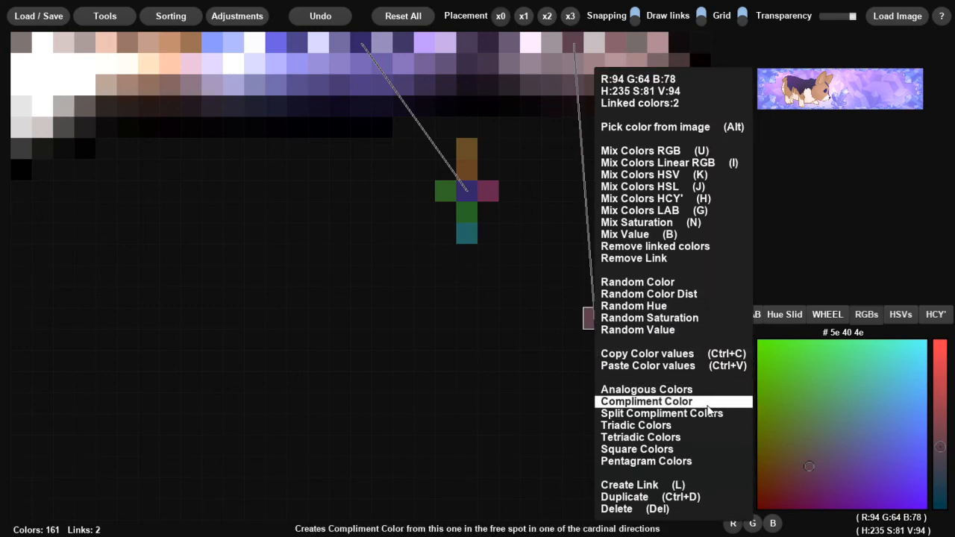
pyautogui.click(703, 413)
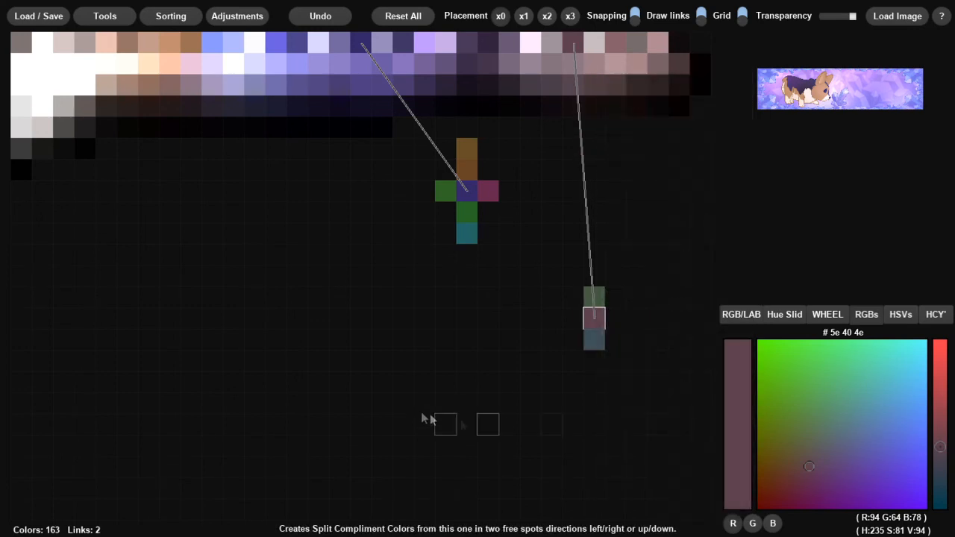
pyautogui.rightClick(605, 322)
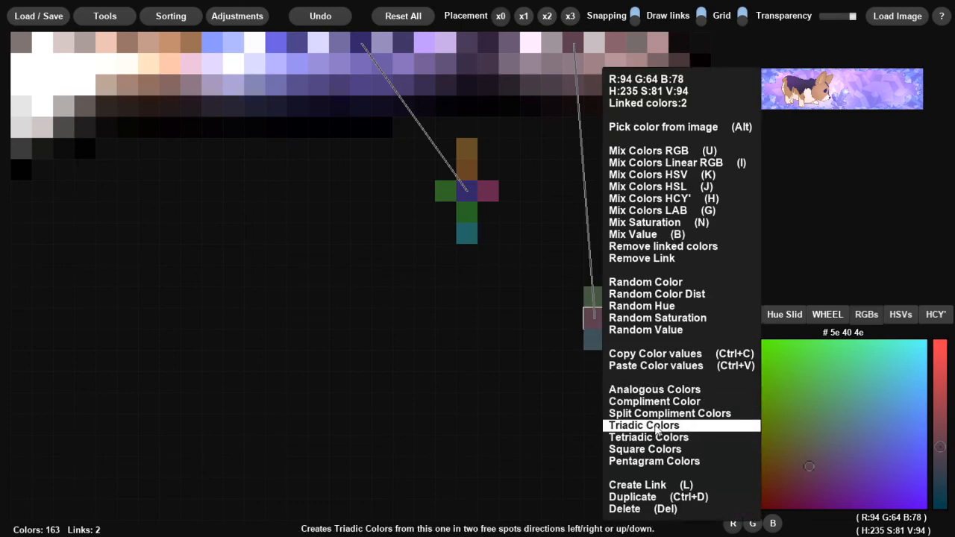
pyautogui.click(656, 429)
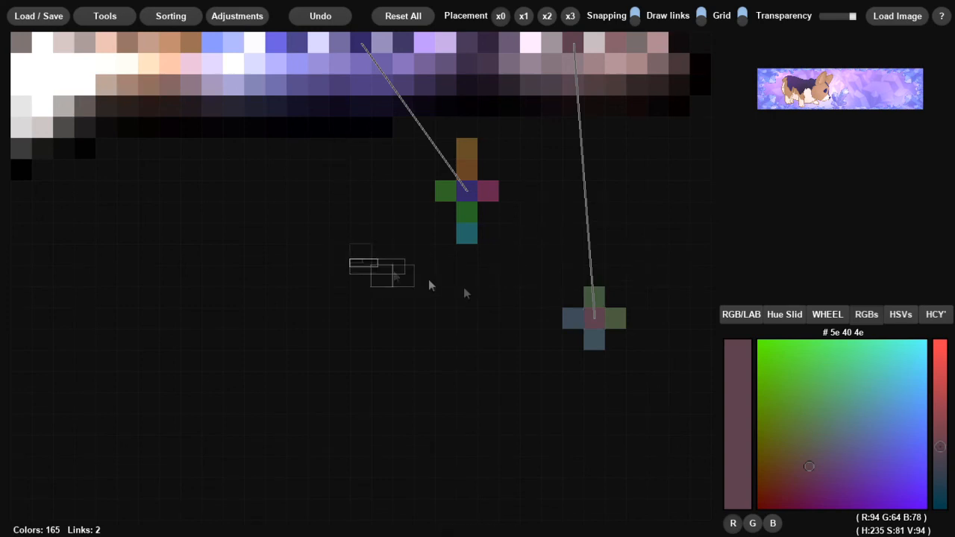
# Link the light purple swatch in the first row to a new color in the empty area and generate square colors around it.
pyautogui.moveTo(424, 42)
pyautogui.mouseDown()
pyautogui.moveTo(238, 288)
pyautogui.moveTo(260, 277)
pyautogui.moveTo(409, 61)
pyautogui.moveTo(441, 49)
pyautogui.mouseUp()
pyautogui.rightClick(430, 46)
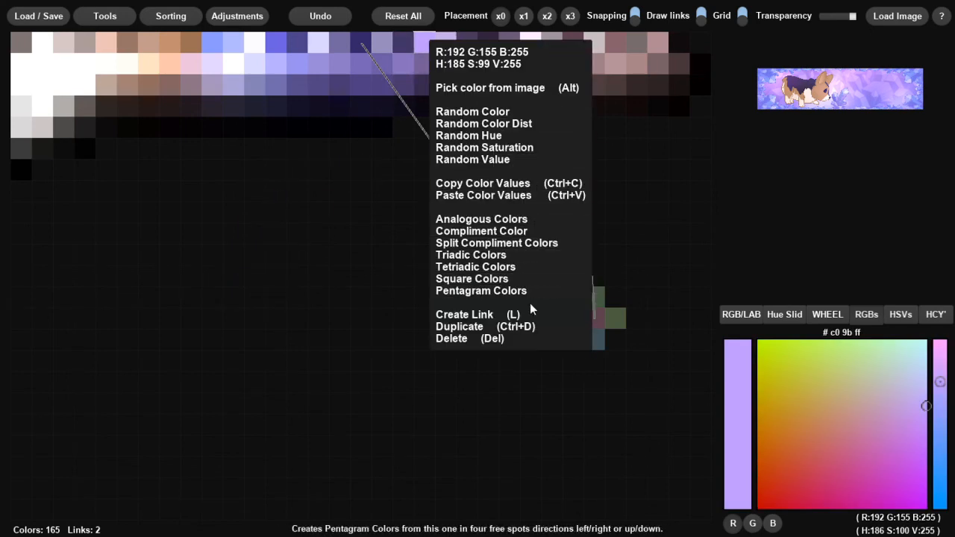
pyautogui.click(528, 311)
pyautogui.rightClick(422, 43)
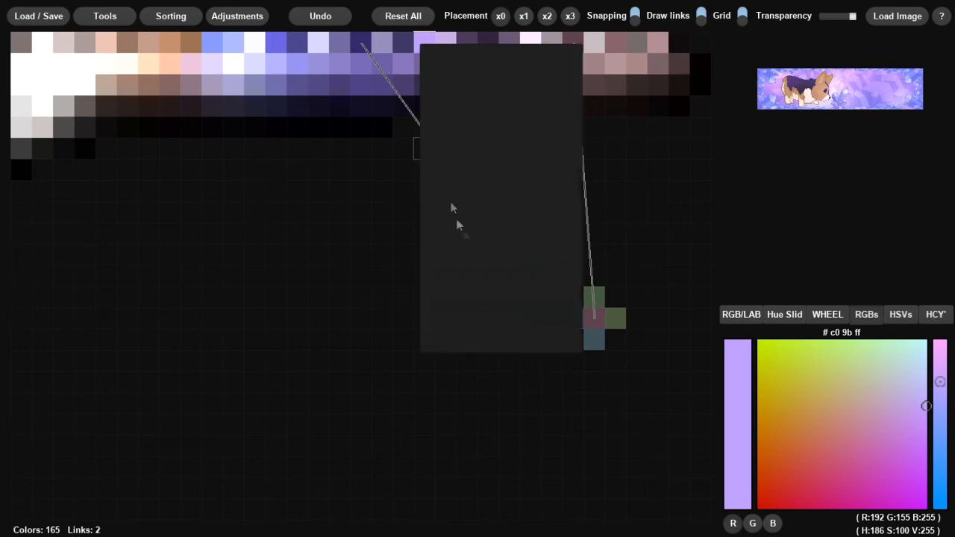
pyautogui.click(447, 318)
pyautogui.click(169, 318)
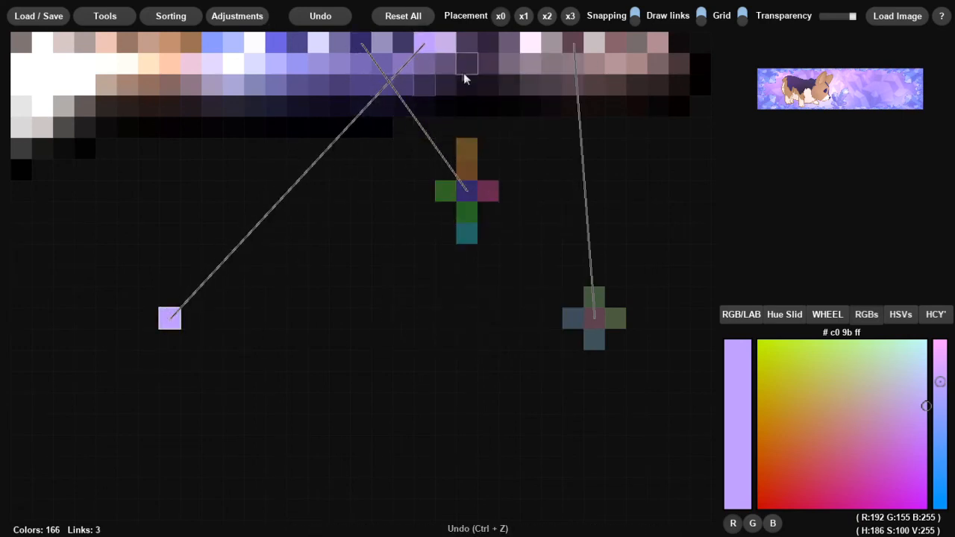
pyautogui.rightClick(169, 318)
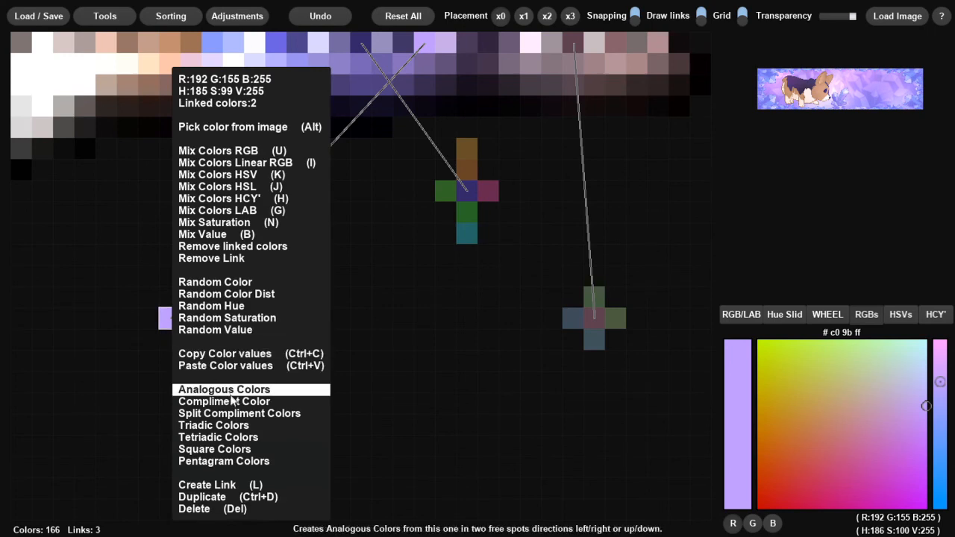
pyautogui.click(251, 452)
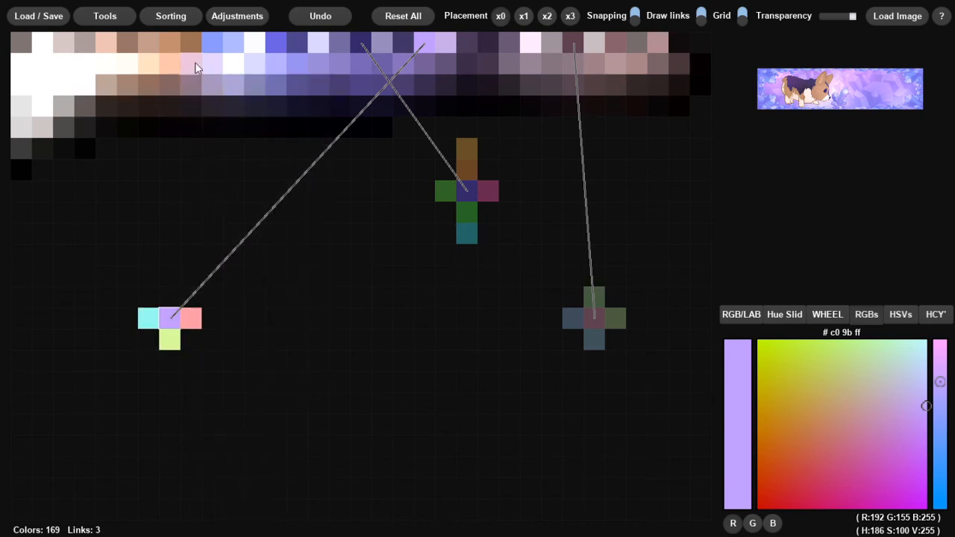
# Link the pale lavender swatch in the second row to a new color in the empty area and generate tetriadic colors around it.
pyautogui.rightClick(255, 66)
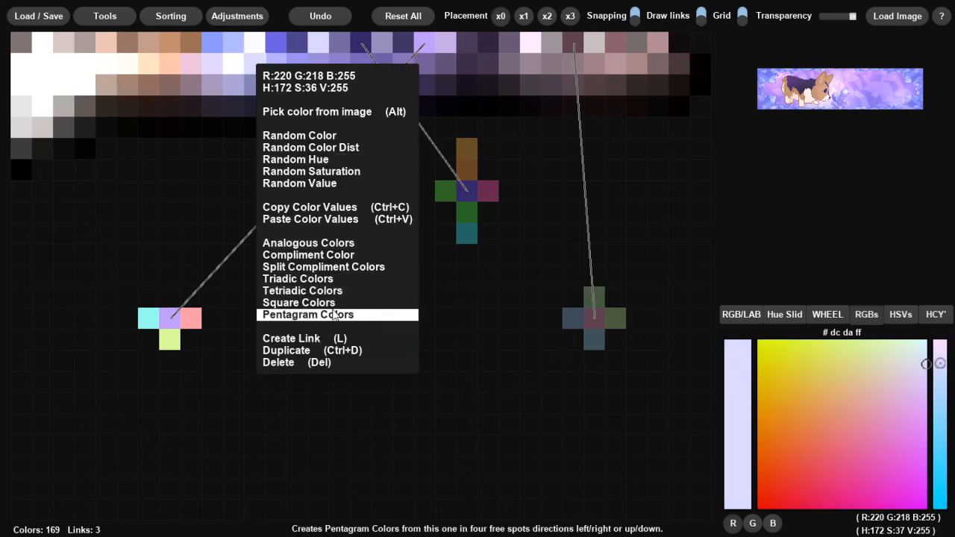
pyautogui.click(299, 339)
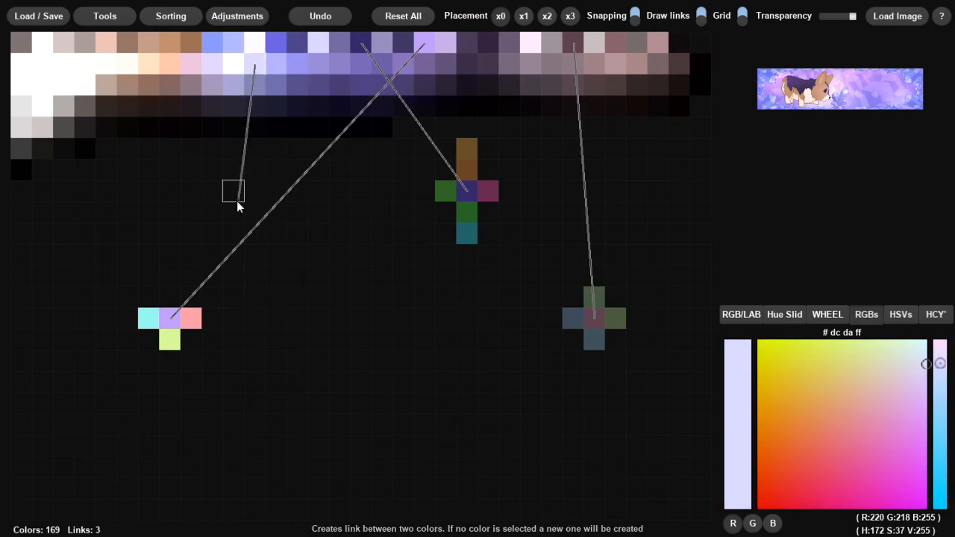
pyautogui.click(270, 320)
pyautogui.rightClick(273, 319)
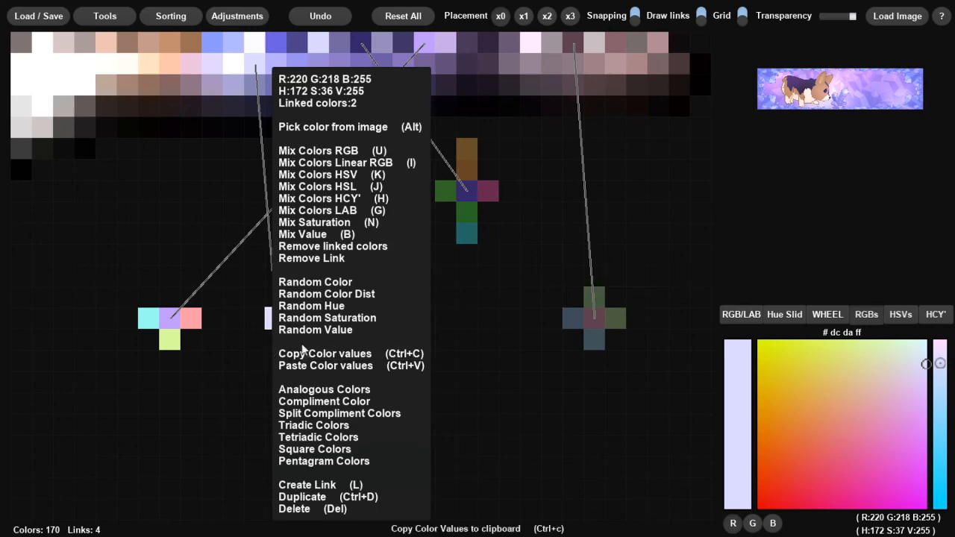
pyautogui.click(356, 439)
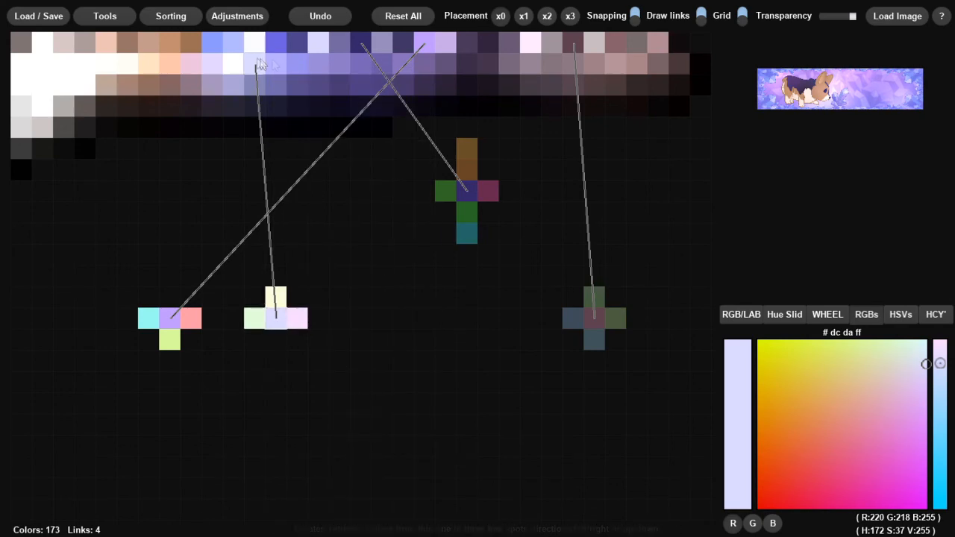
# Try painting with the RGB Magic Brush at radius 2 around the linked pale lavender colors, and undo the stroke.
pyautogui.click(118, 17)
pyautogui.click(132, 85)
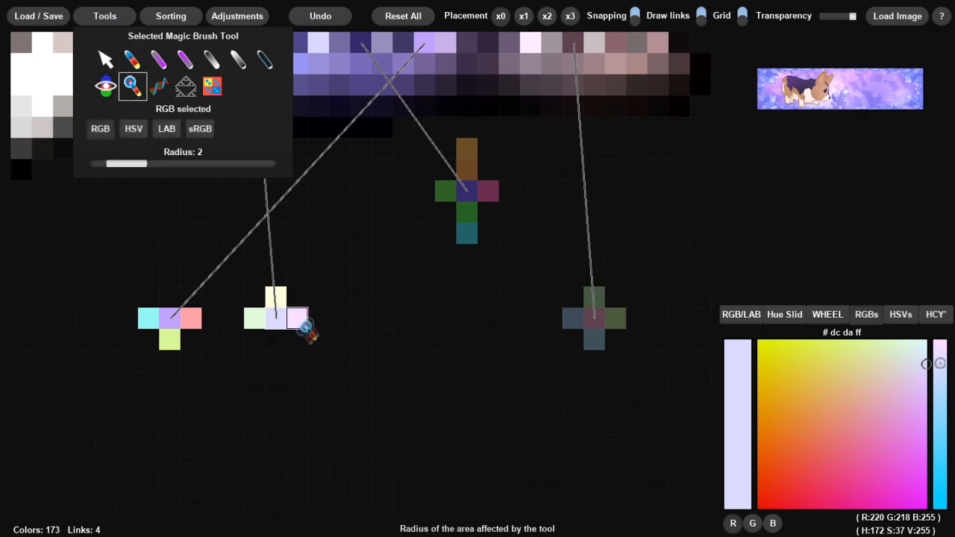
pyautogui.moveTo(313, 292)
pyautogui.mouseDown()
pyautogui.moveTo(255, 276)
pyautogui.moveTo(216, 344)
pyautogui.mouseUp()
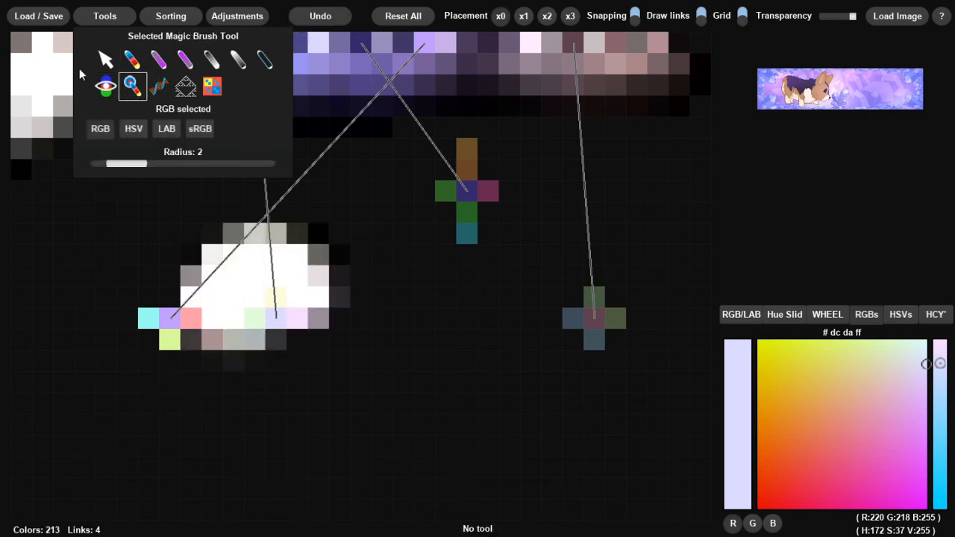
pyautogui.click(105, 60)
pyautogui.click(328, 22)
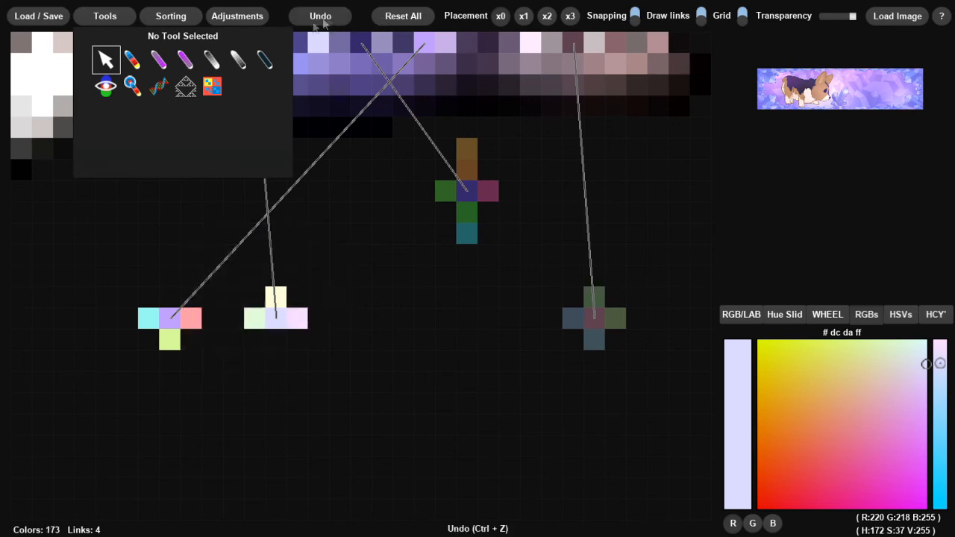
# Draw blended strokes between the linked pale lavender and light purple color groups with the Magic Pen in MIX mode.
pyautogui.click(132, 86)
pyautogui.click(132, 60)
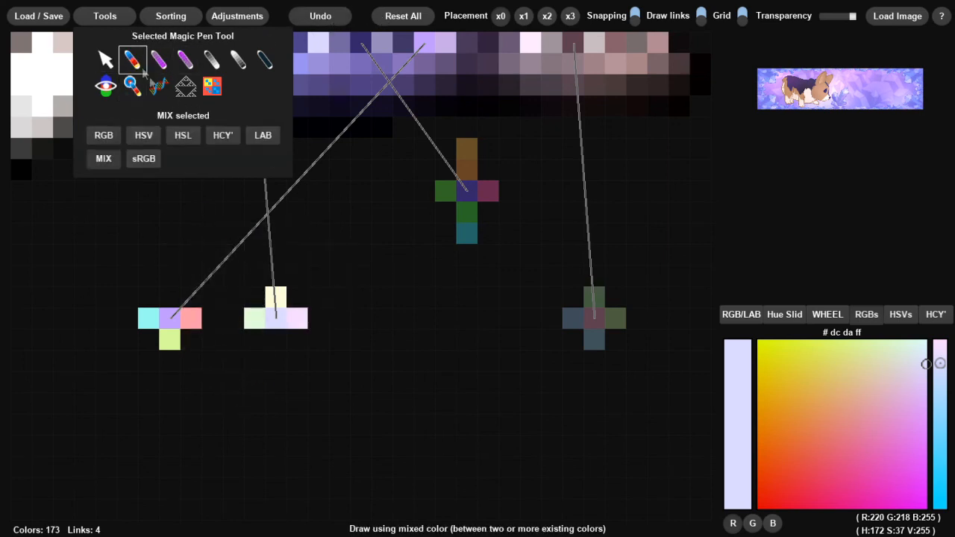
pyautogui.moveTo(274, 298)
pyautogui.mouseDown()
pyautogui.moveTo(224, 294)
pyautogui.moveTo(222, 355)
pyautogui.moveTo(188, 347)
pyautogui.mouseUp()
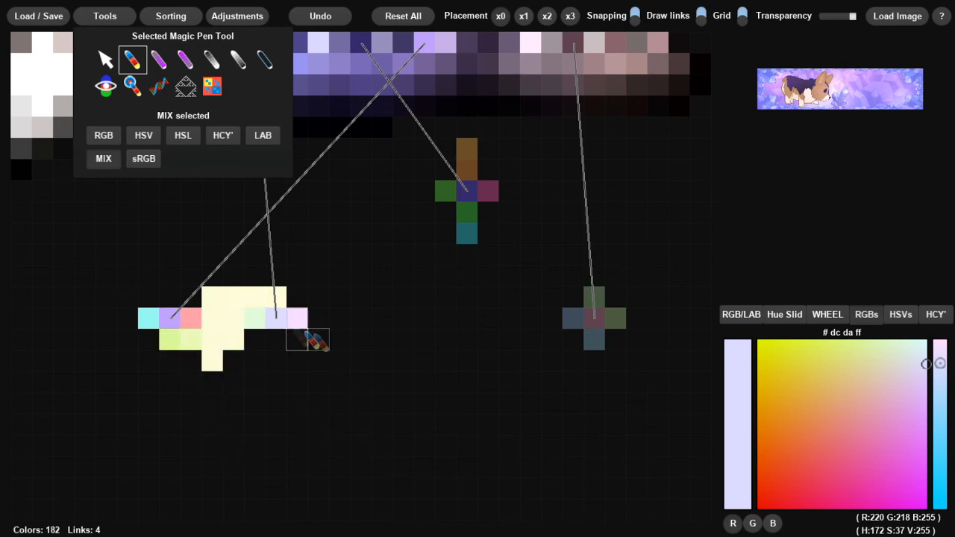
pyautogui.moveTo(283, 323)
pyautogui.mouseDown()
pyautogui.moveTo(270, 415)
pyautogui.moveTo(173, 416)
pyautogui.moveTo(112, 359)
pyautogui.moveTo(111, 284)
pyautogui.moveTo(149, 262)
pyautogui.moveTo(168, 279)
pyautogui.moveTo(170, 319)
pyautogui.mouseUp()
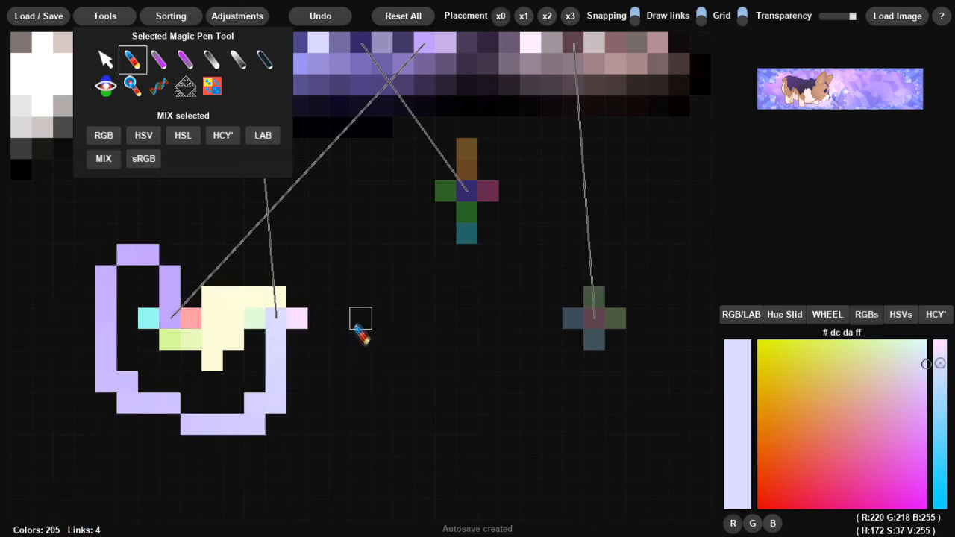
pyautogui.moveTo(148, 319); pyautogui.dragTo(150, 256)
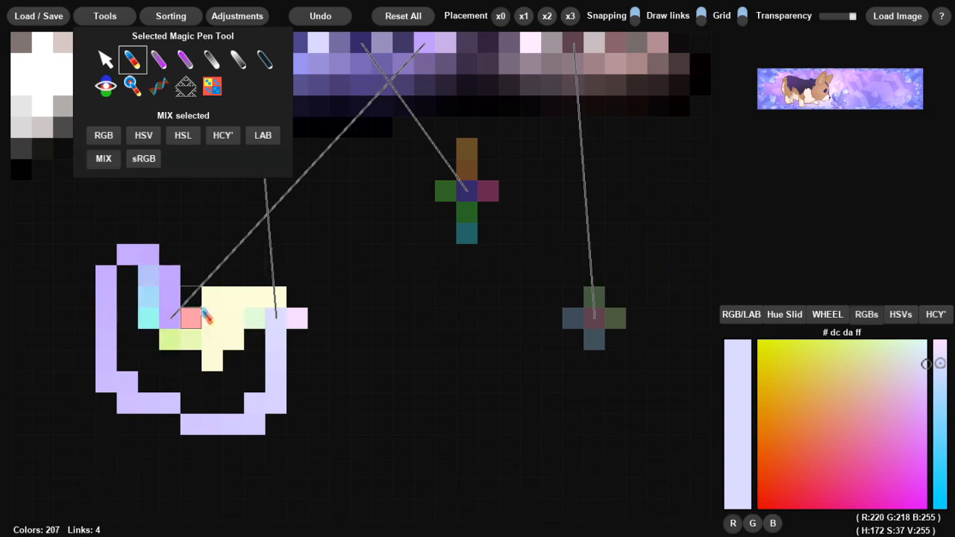
pyautogui.moveTo(191, 318)
pyautogui.mouseDown()
pyautogui.moveTo(191, 275)
pyautogui.moveTo(170, 254)
pyautogui.mouseUp()
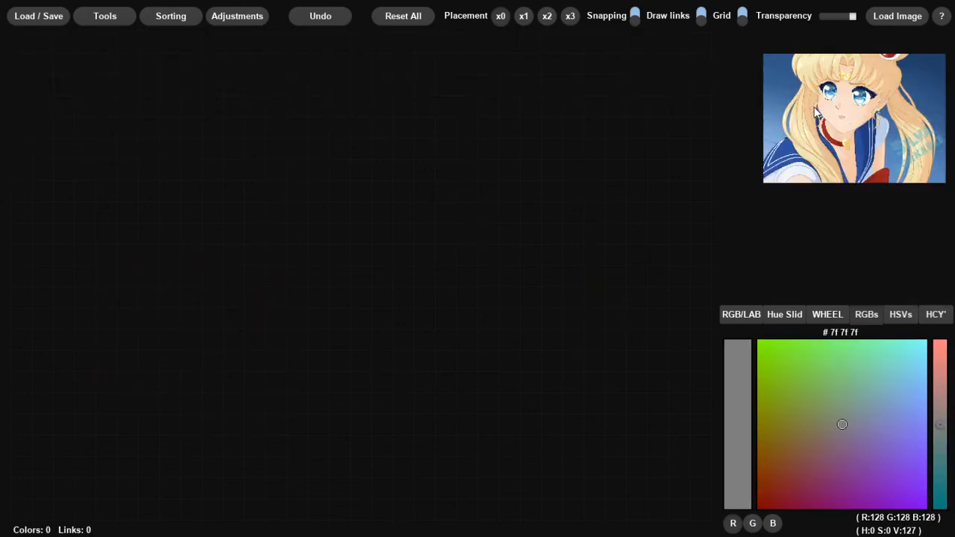
# Pick six skin tones from the character's face in the enlarged reference image using the Draw Picker Pen with no distance.
pyautogui.scroll(2, 814, 106)
pyautogui.scroll(-3, 867, 107)
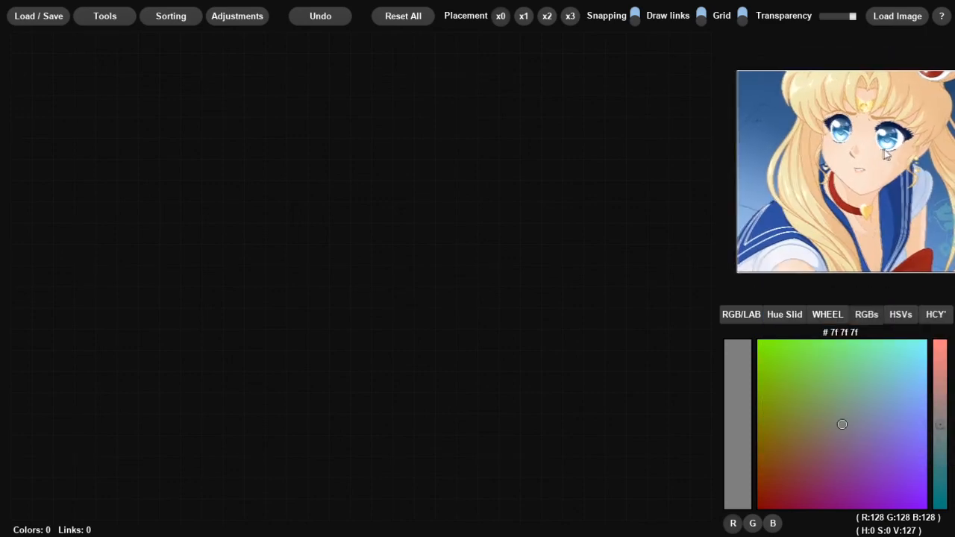
pyautogui.scroll(1, 884, 149)
pyautogui.scroll(-1, 877, 138)
pyautogui.scroll(2, 869, 130)
pyautogui.scroll(-2, 865, 127)
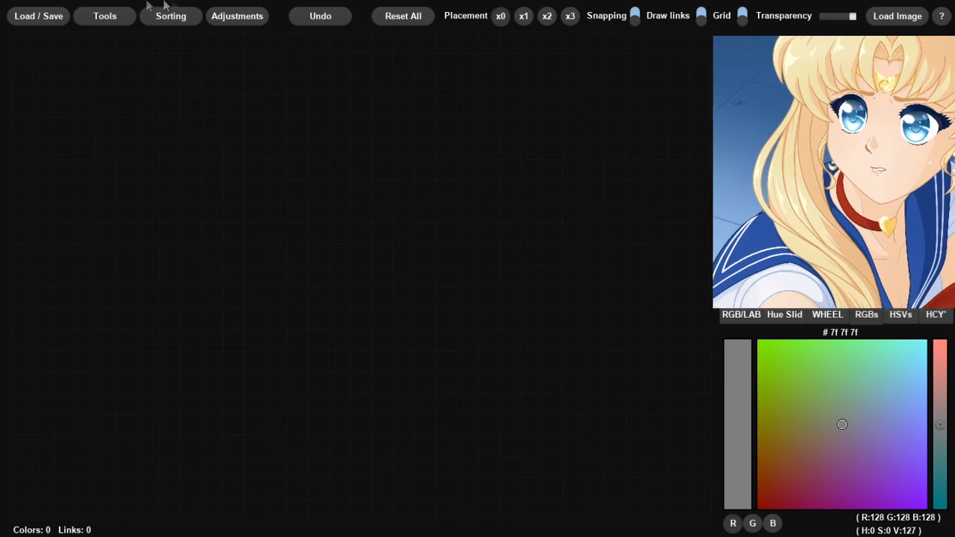
pyautogui.click(118, 19)
pyautogui.click(265, 60)
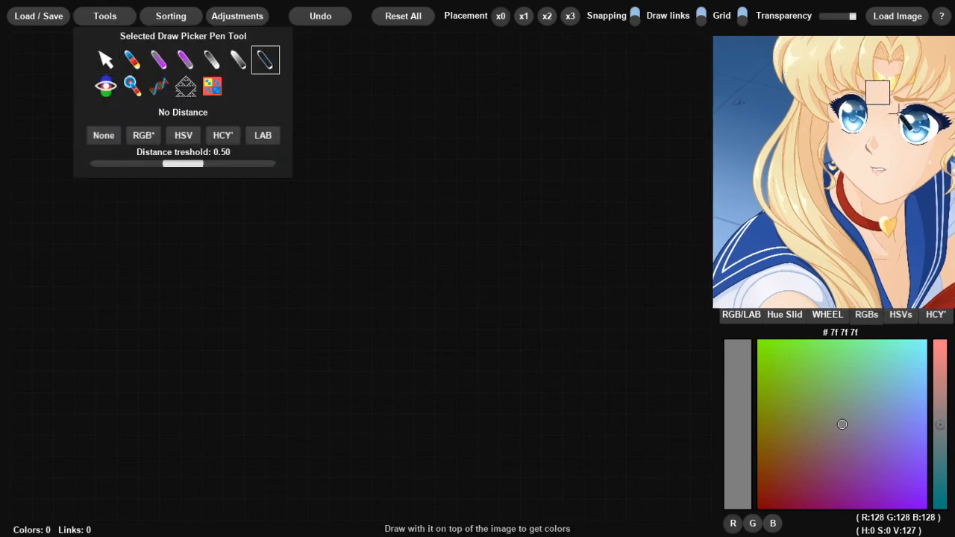
pyautogui.click(932, 146)
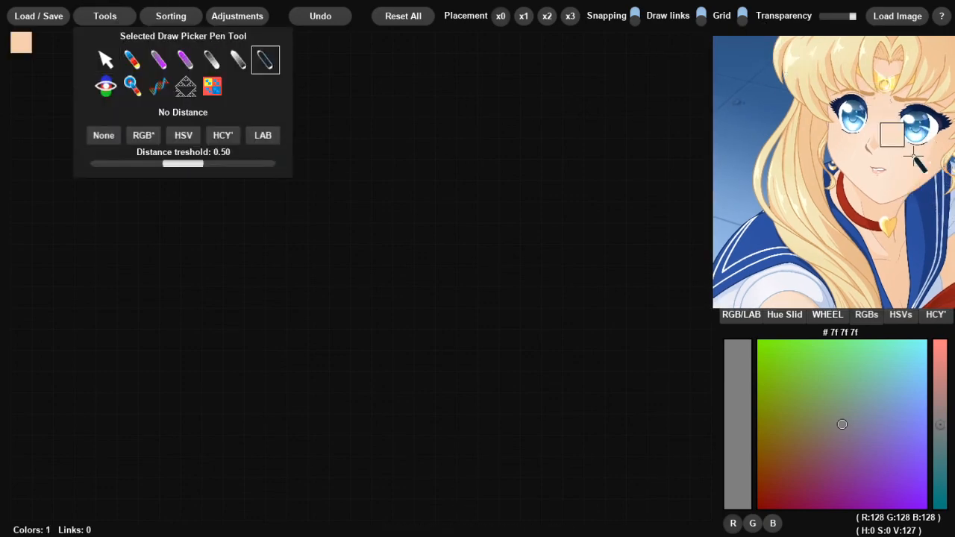
pyautogui.click(904, 155)
pyautogui.click(887, 154)
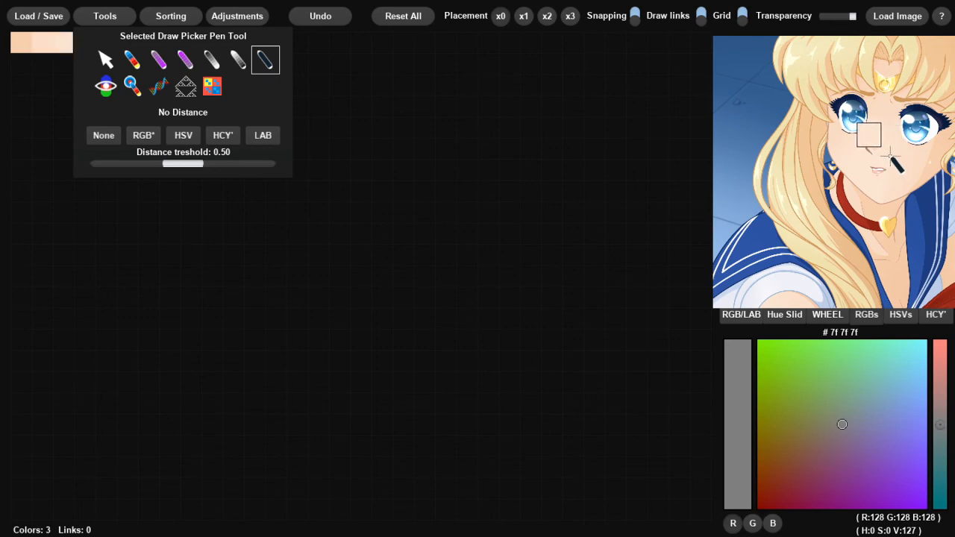
pyautogui.click(854, 161)
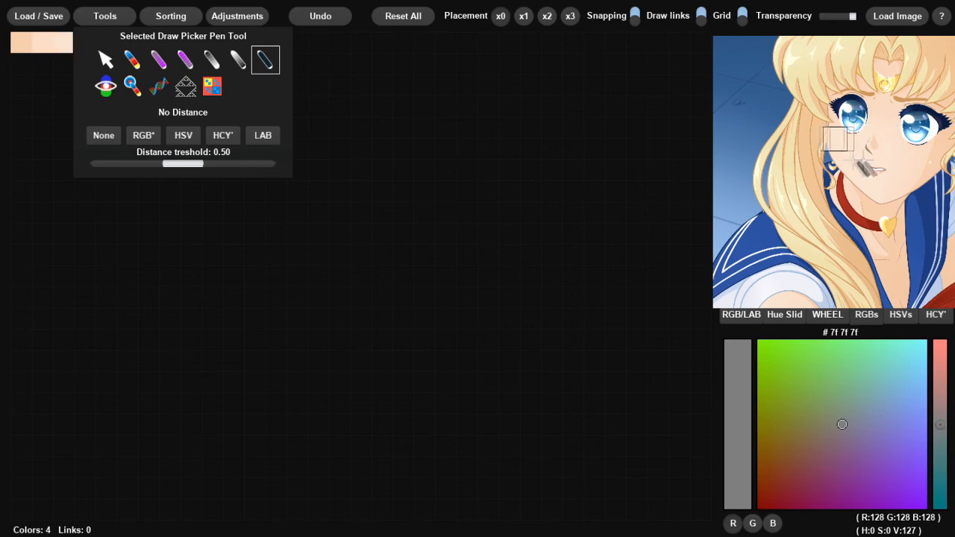
pyautogui.click(932, 161)
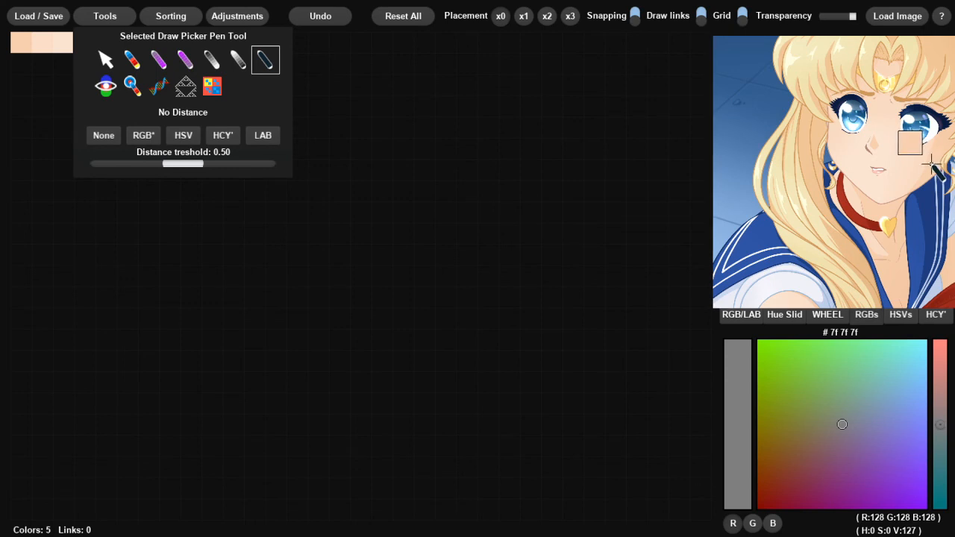
pyautogui.click(931, 162)
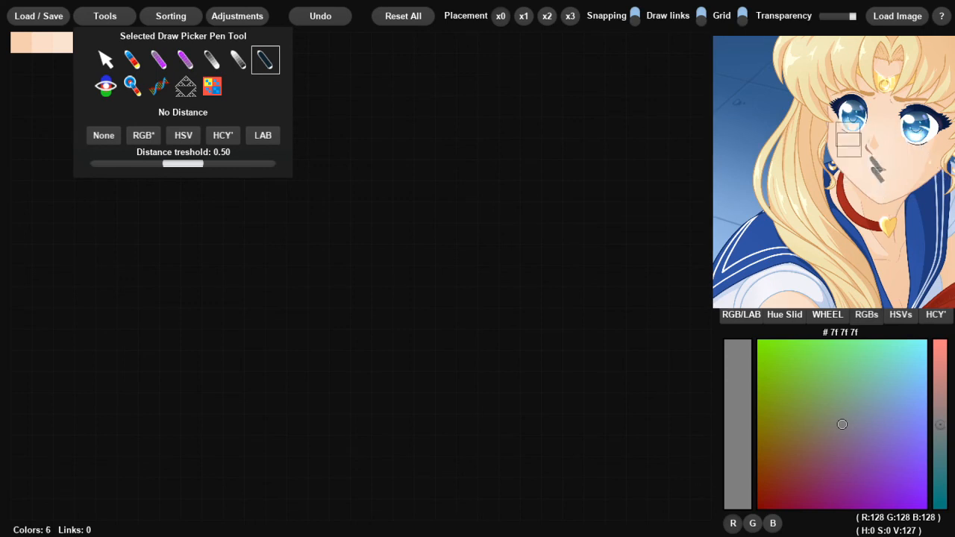
# Add ten more colors to the palette from the character's forehead, neck, chest and face with the Draw Picker Pen.
pyautogui.click(882, 99)
pyautogui.click(879, 63)
pyautogui.click(879, 64)
pyautogui.click(859, 201)
pyautogui.click(892, 235)
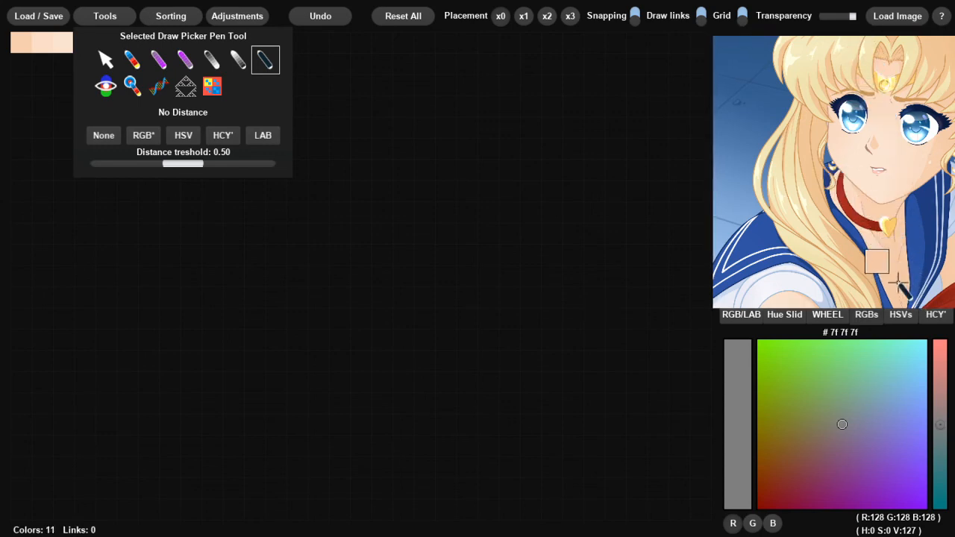
pyautogui.click(907, 228)
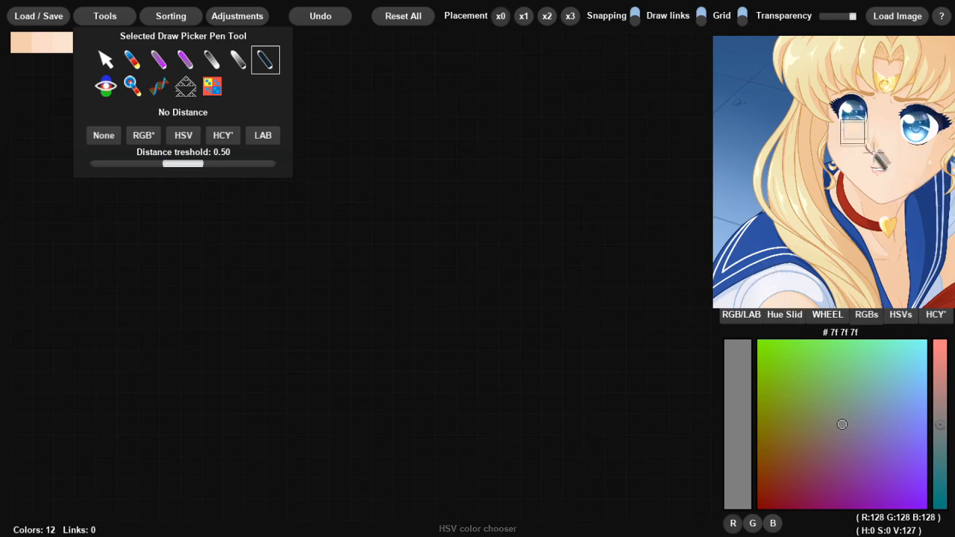
pyautogui.click(907, 140)
pyautogui.click(893, 134)
pyautogui.click(888, 133)
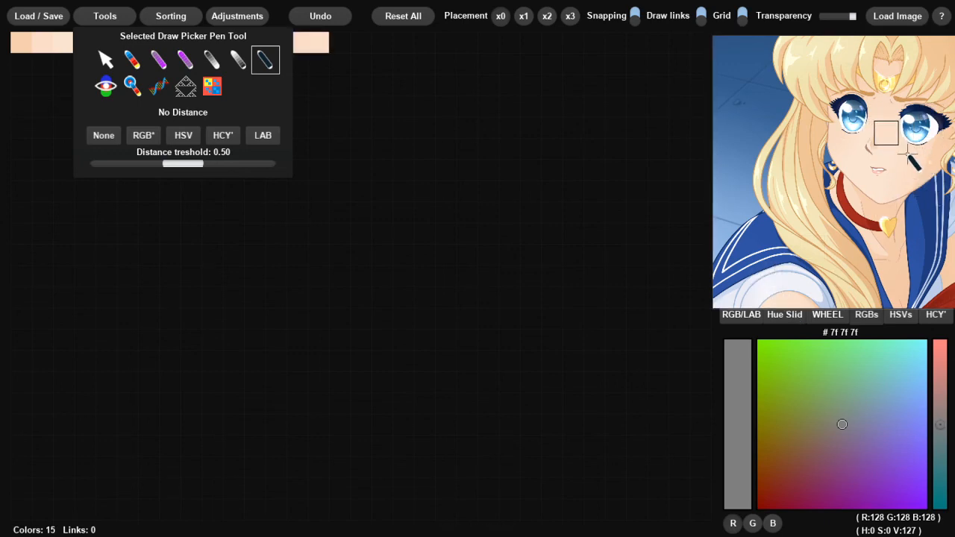
pyautogui.click(891, 145)
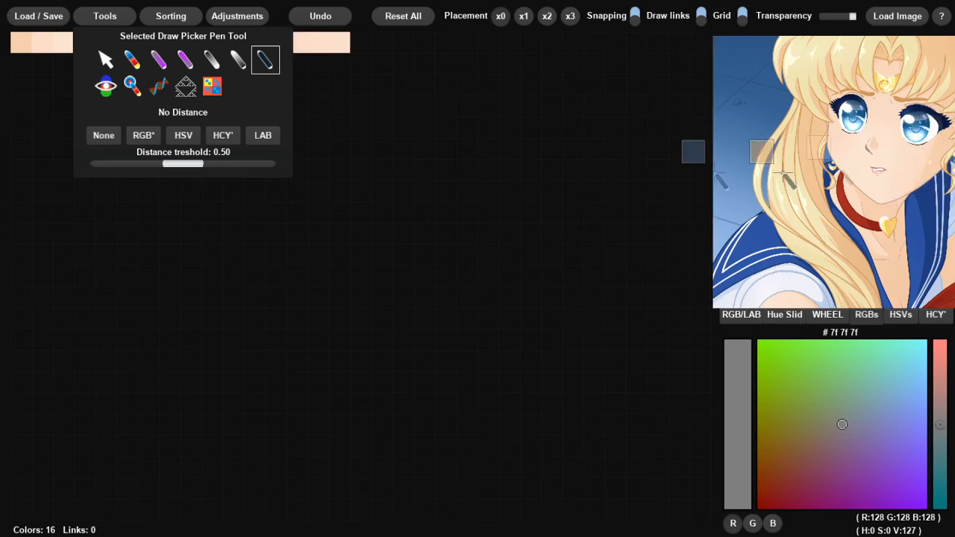
# Sort the picked skin tones in the palette and deselect the Draw Picker Pen.
pyautogui.click(171, 16)
pyautogui.click(179, 44)
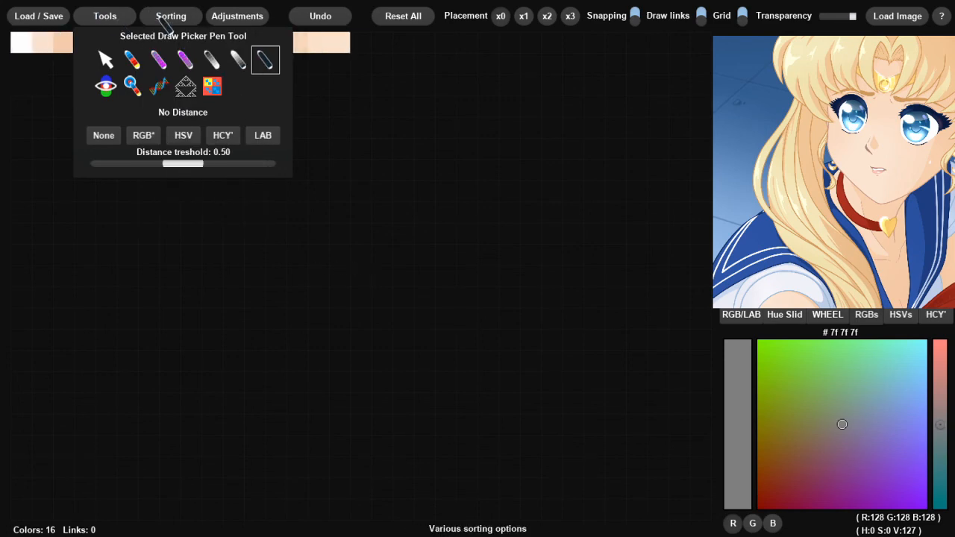
pyautogui.click(105, 19)
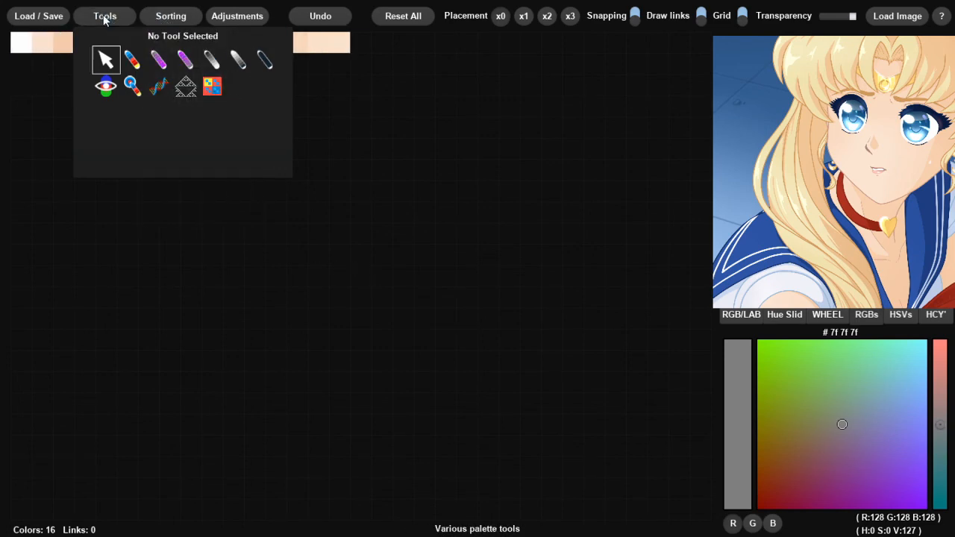
# Sort the palette colors by value and move one pale skin tone out of the row into the empty workspace.
pyautogui.click(170, 18)
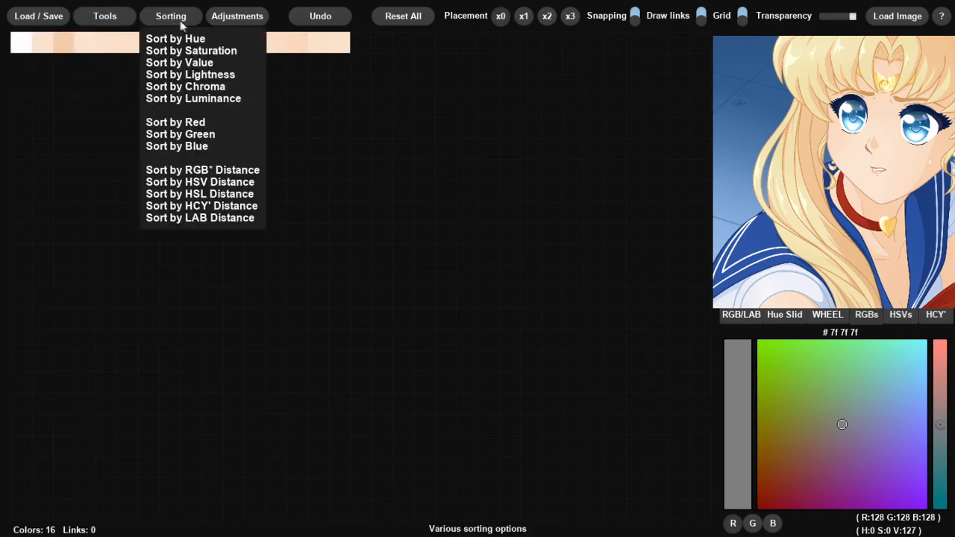
pyautogui.click(213, 64)
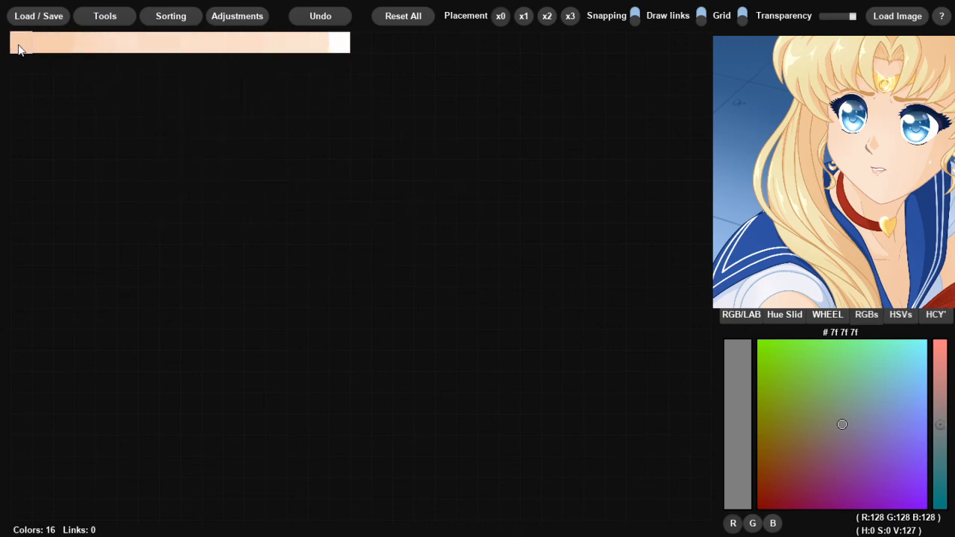
pyautogui.rightClick(125, 43)
pyautogui.moveTo(125, 43); pyautogui.dragTo(128, 68)
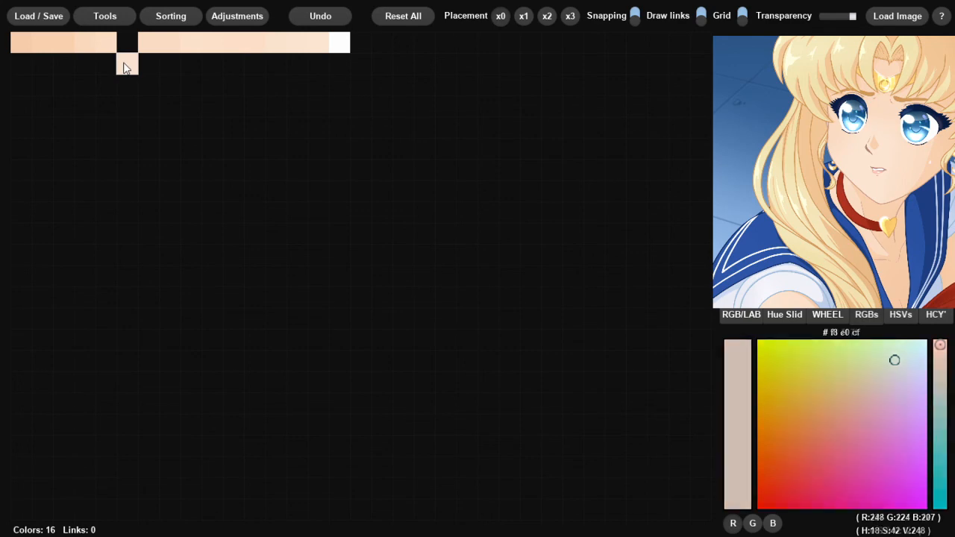
pyautogui.moveTo(132, 70); pyautogui.dragTo(530, 191)
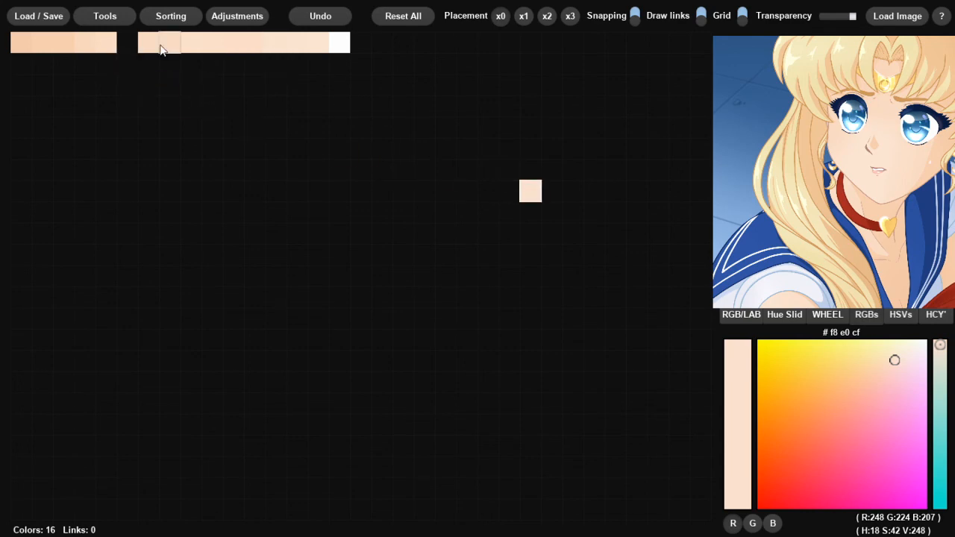
# Place a similar skin tone beside the separated swatch for comparison and delete both swatches.
pyautogui.moveTo(132, 56); pyautogui.dragTo(509, 191)
pyautogui.rightClick(532, 200)
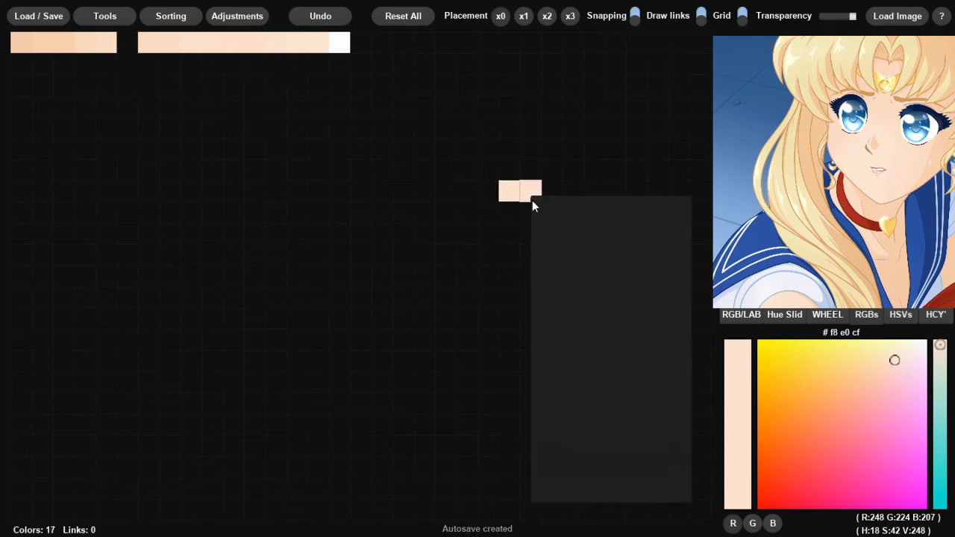
pyautogui.click(553, 494)
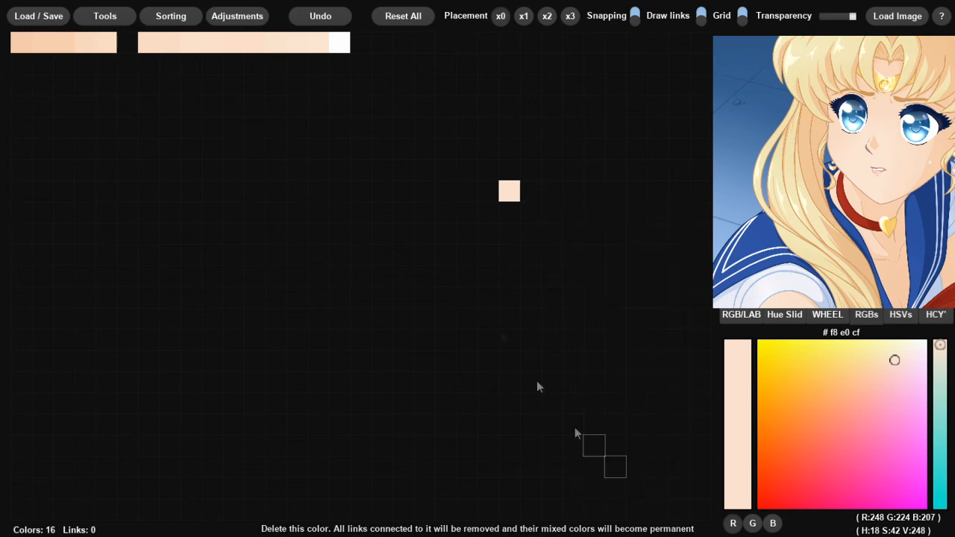
pyautogui.rightClick(512, 195)
pyautogui.click(533, 489)
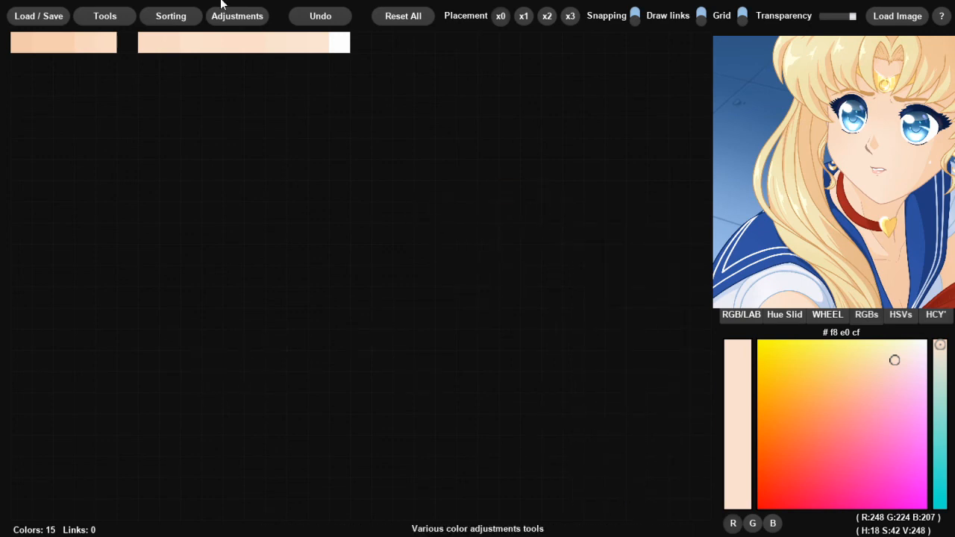
# Delete the near-duplicate skin tones so only five distinct colors remain, and sort the palette by value.
pyautogui.moveTo(155, 50); pyautogui.dragTo(87, 48)
pyautogui.click(44, 51)
pyautogui.click(161, 16)
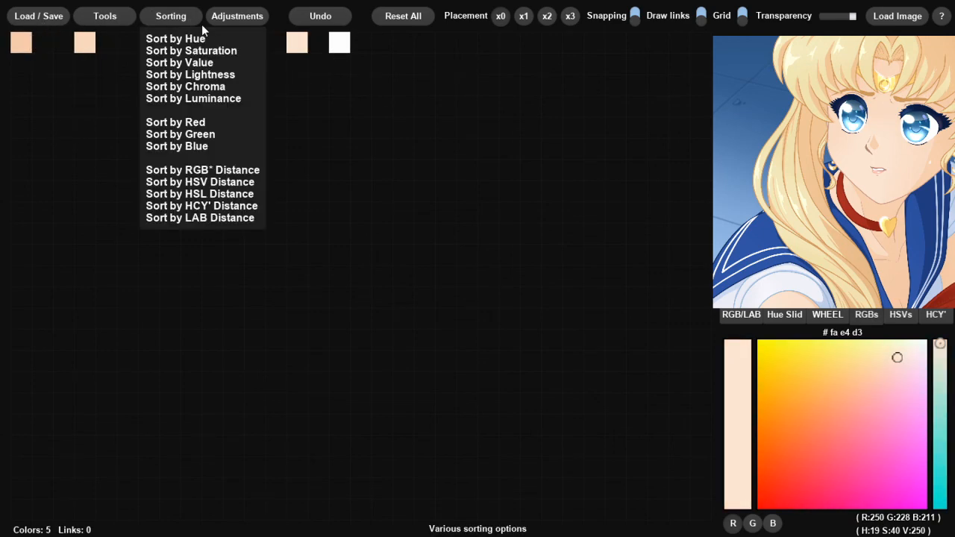
pyautogui.click(225, 62)
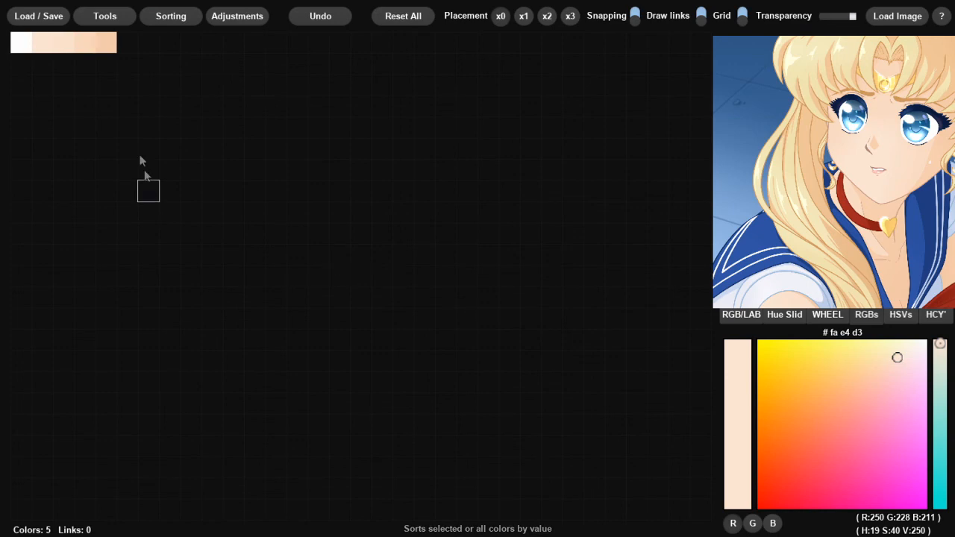
# Remove one more skin tone, keeping four colors in the palette, and sort them by lightness.
pyautogui.moveTo(104, 50); pyautogui.dragTo(125, 241)
pyautogui.moveTo(62, 78); pyautogui.dragTo(98, 195)
pyautogui.click(102, 15)
pyautogui.click(163, 20)
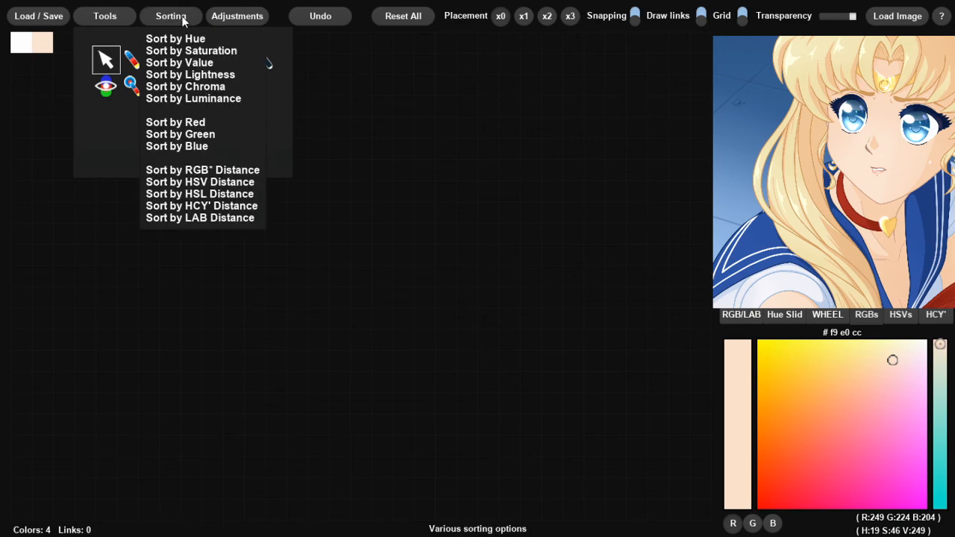
pyautogui.click(212, 72)
# Move the reference image further into the workspace so its full width is visible.
pyautogui.click(115, 23)
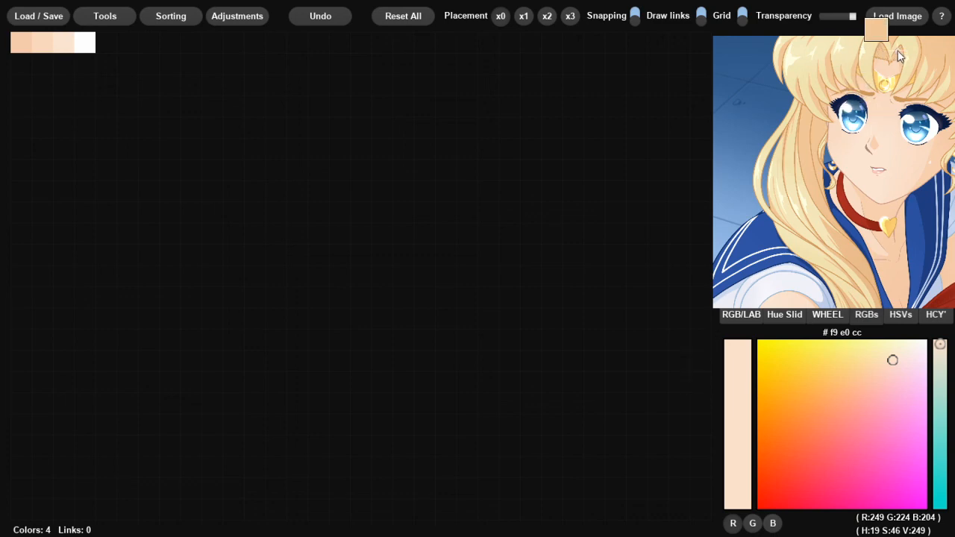
pyautogui.moveTo(901, 47); pyautogui.dragTo(685, 51)
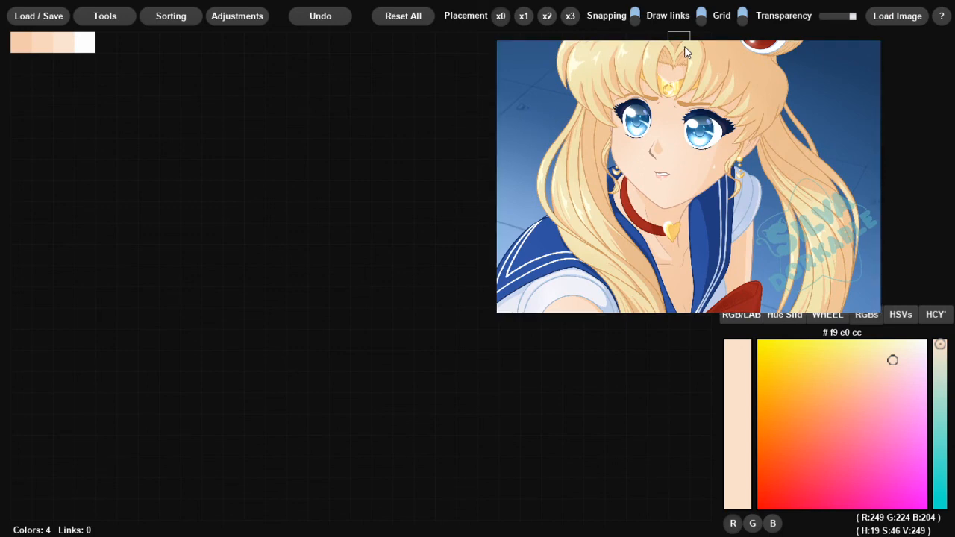